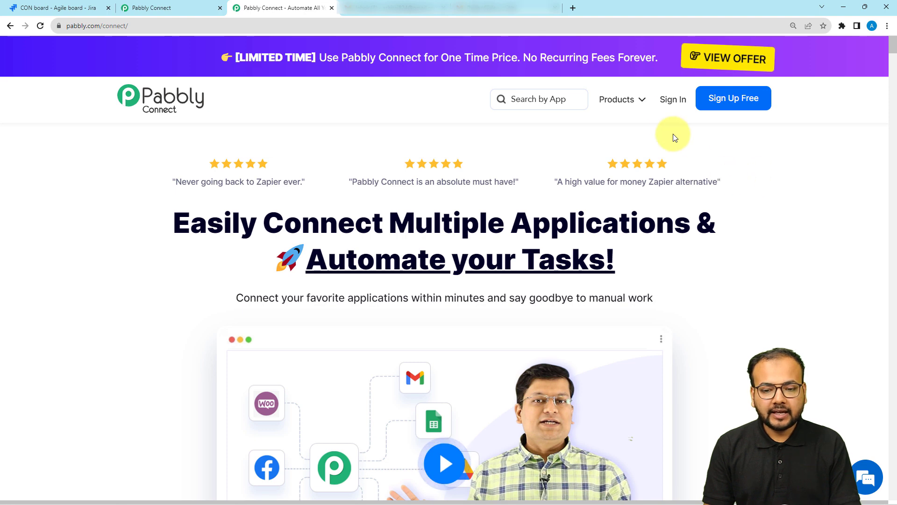
# Create a new Pabbly Connect workflow named "Create Issues in Jira from Gmail".
pyautogui.click(159, 5)
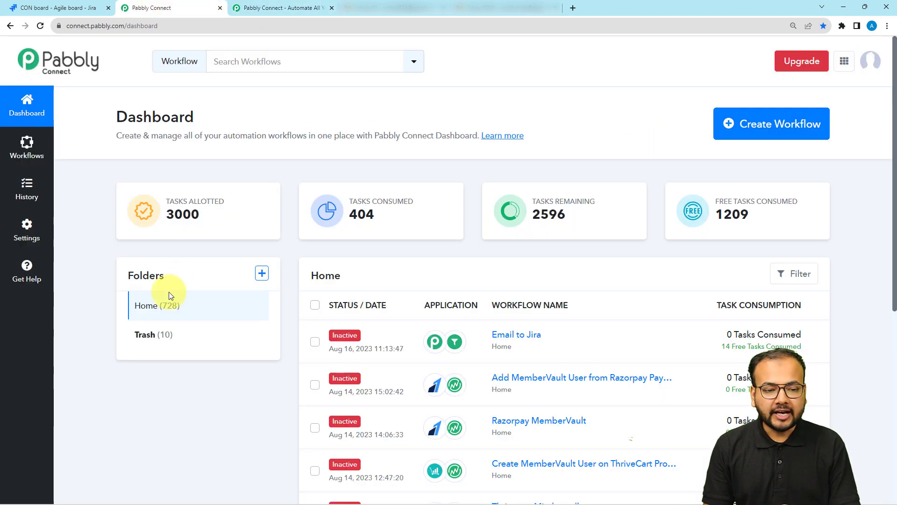
pyautogui.moveTo(341, 215)
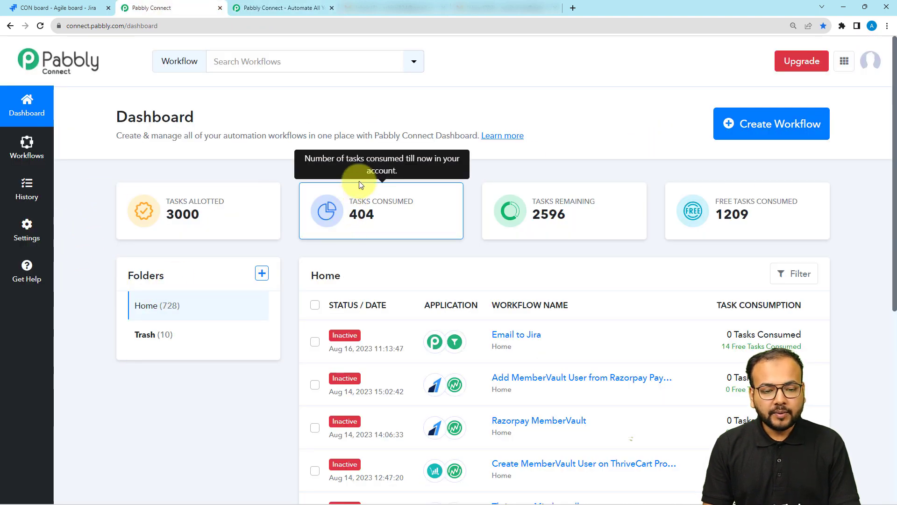
pyautogui.click(746, 131)
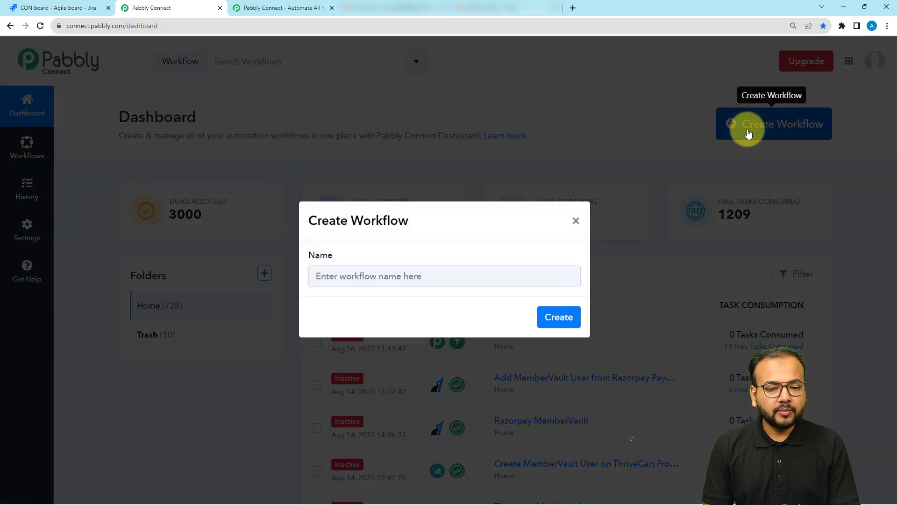
pyautogui.click(314, 282)
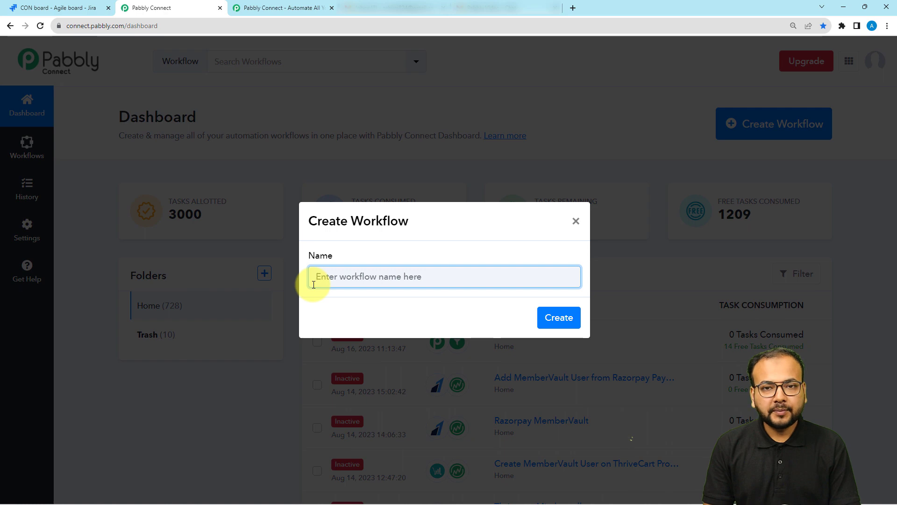
pyautogui.write('Create Issues in Jira from Gmail')
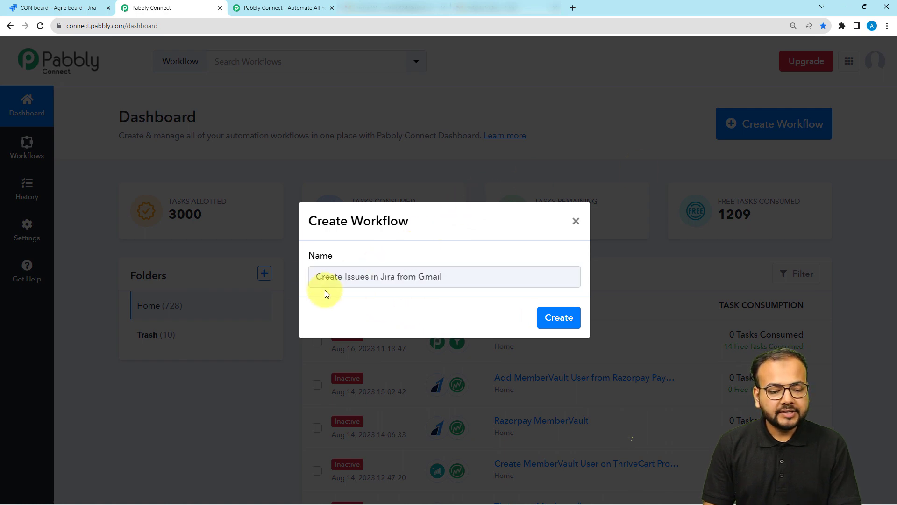
pyautogui.click(546, 319)
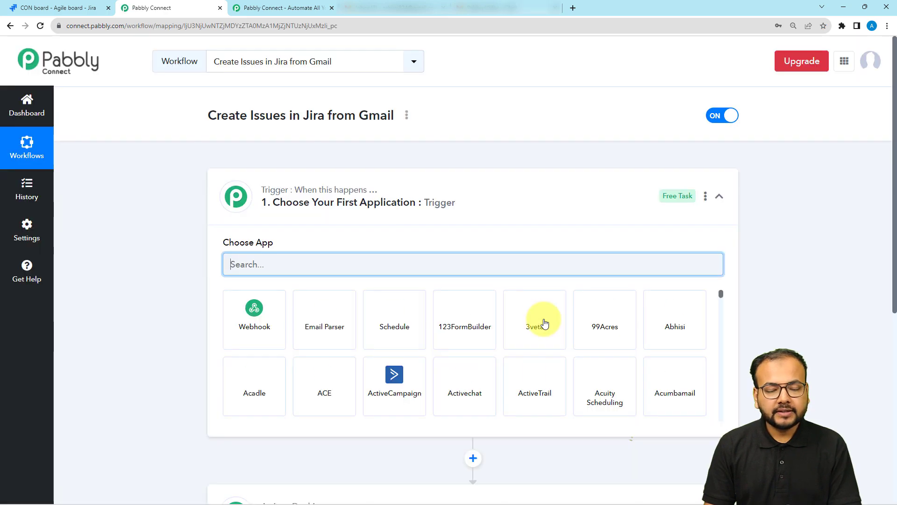
# Set Email Parser by Pabbly as the workflow's trigger application.
pyautogui.click(468, 191)
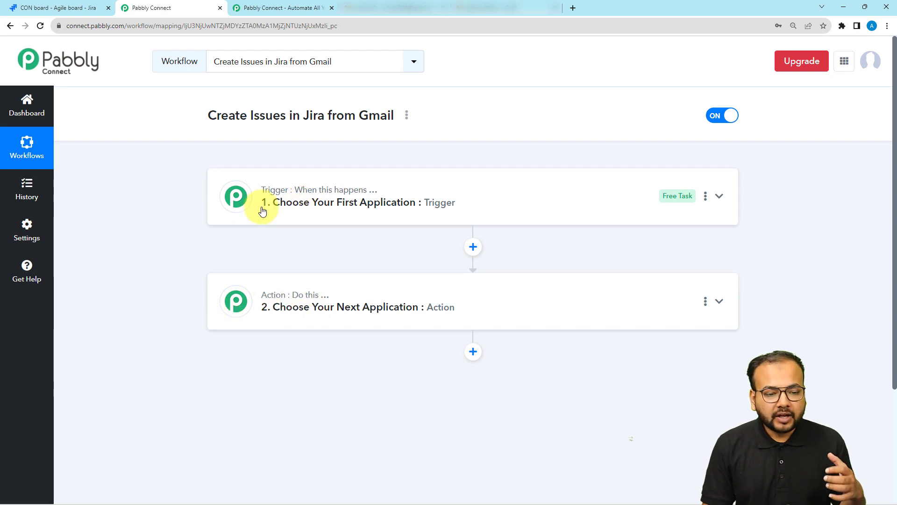
pyautogui.click(233, 213)
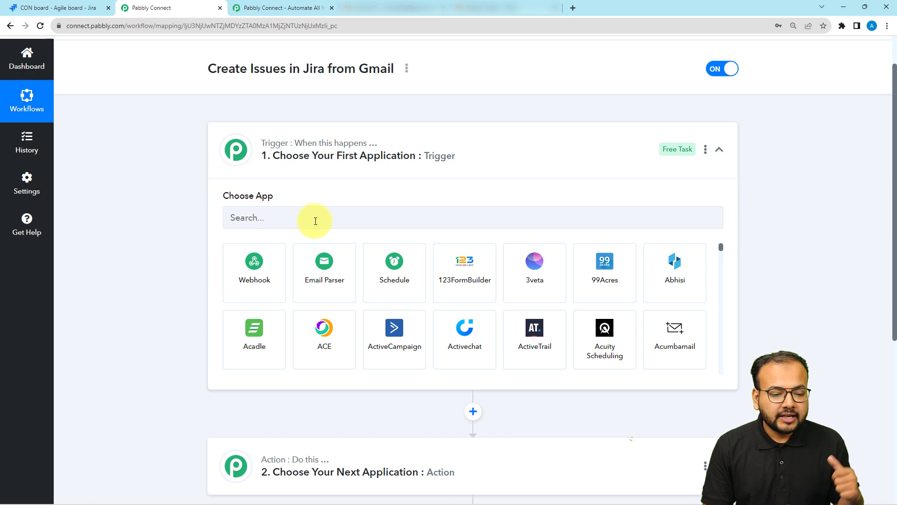
pyautogui.click(326, 276)
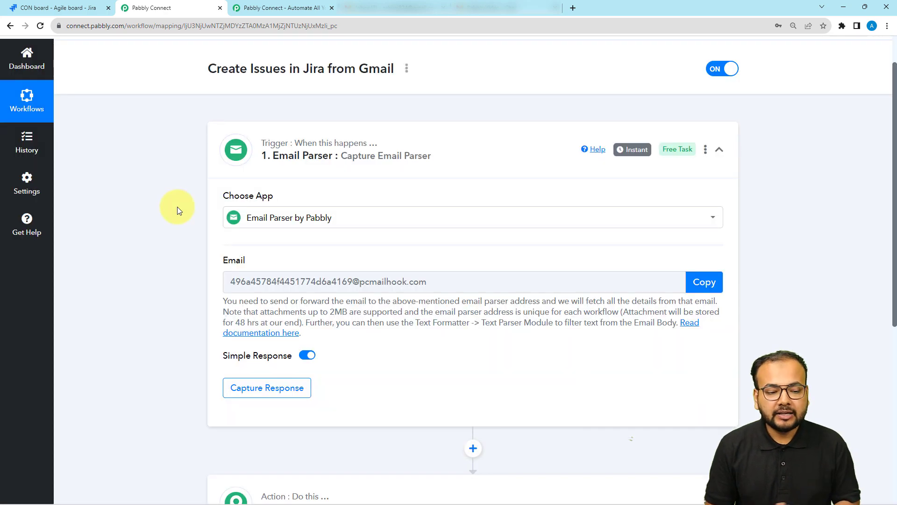
# Start capturing the Email Parser response and copy the trigger's parser email address.
pyautogui.scroll(-2, 176, 207)
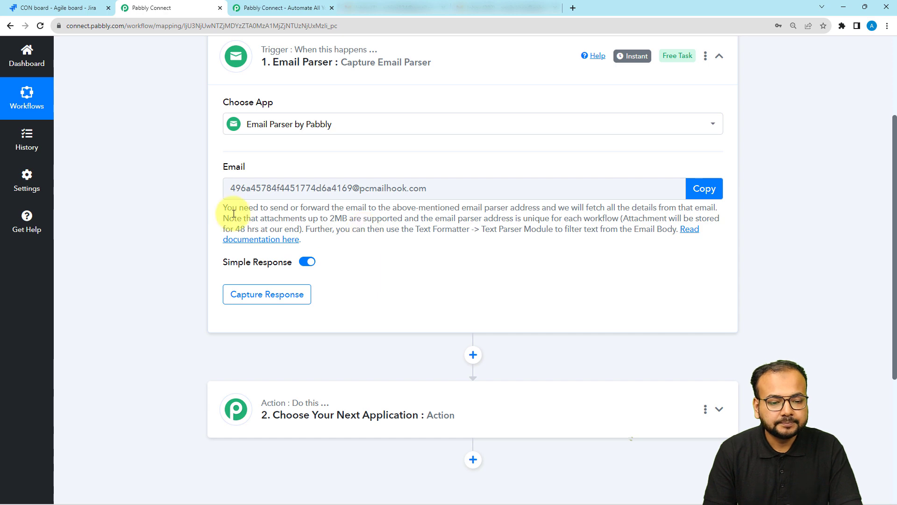
pyautogui.scroll(1, 190, 200)
pyautogui.click(233, 234)
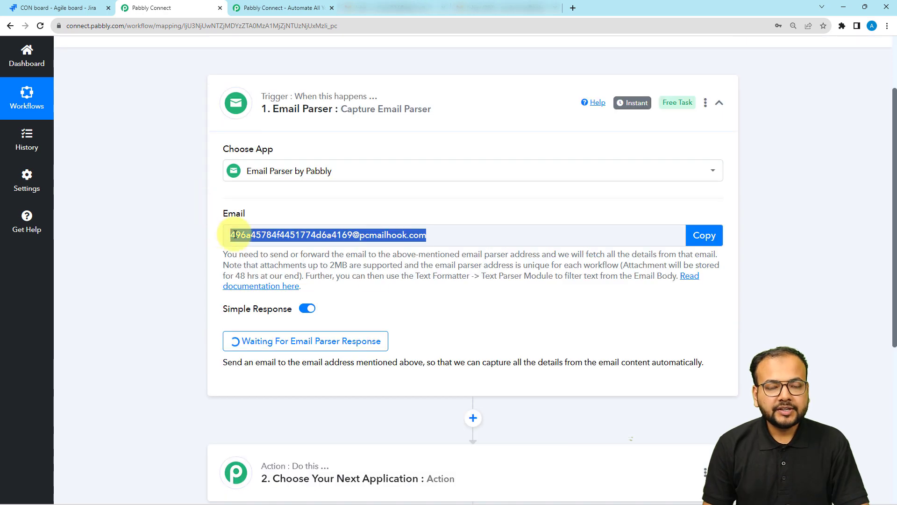
pyautogui.click(718, 239)
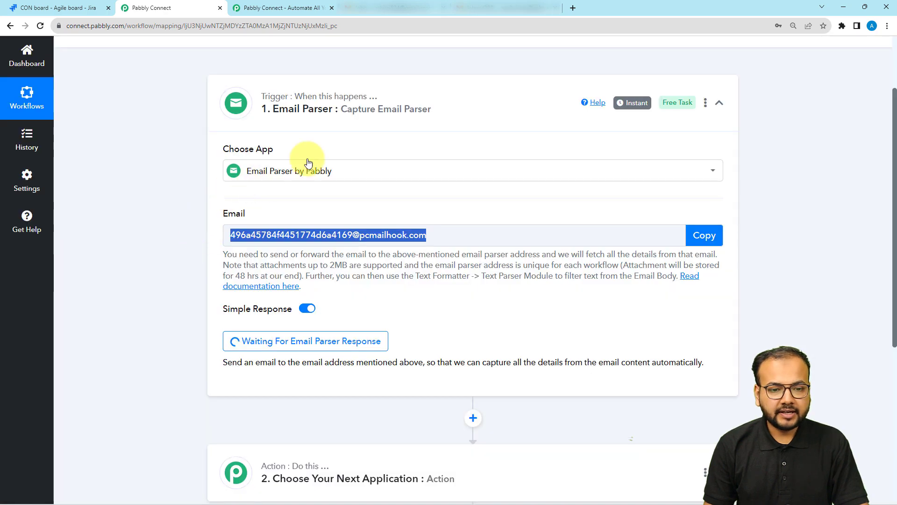
# In Gmail's forwarding settings, begin adding a forwarding address and paste the copied parser email address.
pyautogui.click(383, 5)
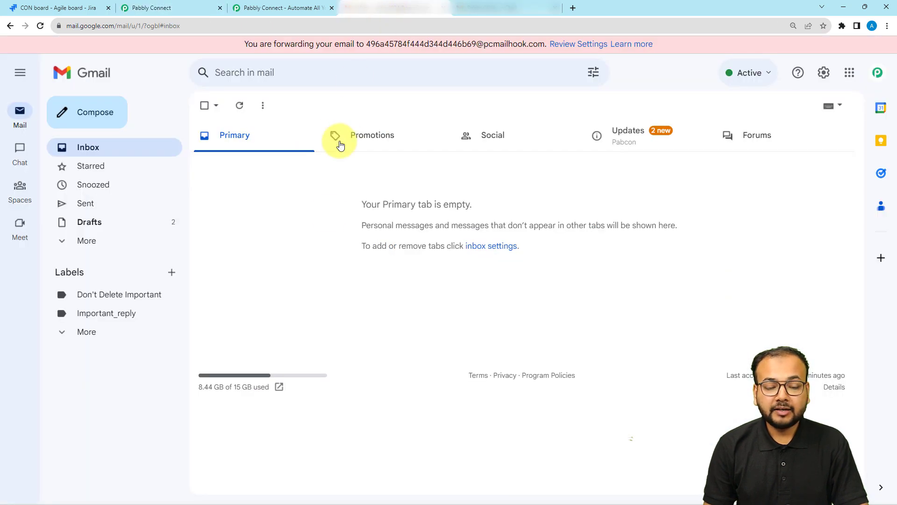
pyautogui.click(823, 73)
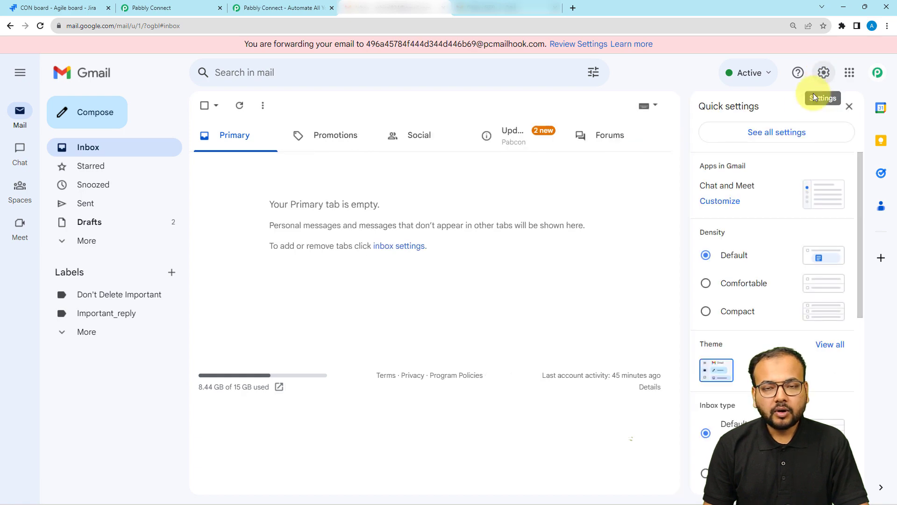
pyautogui.click(790, 132)
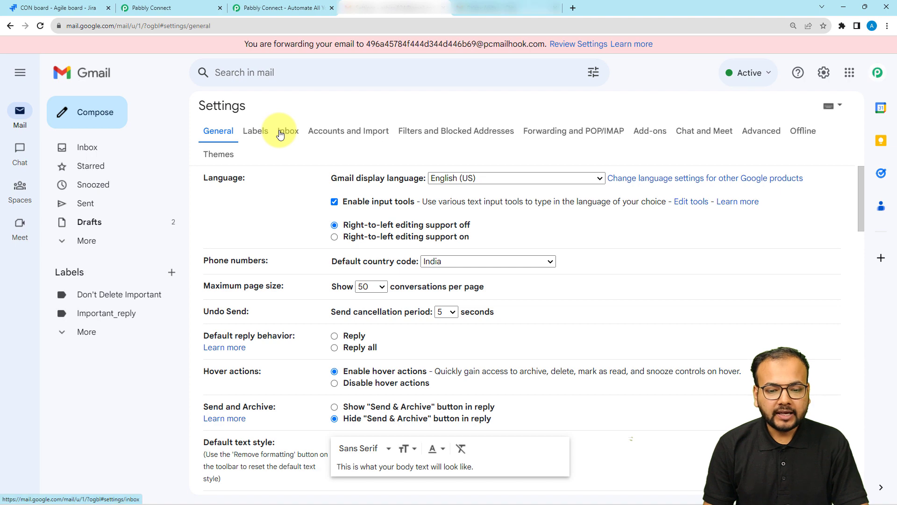
pyautogui.click(568, 135)
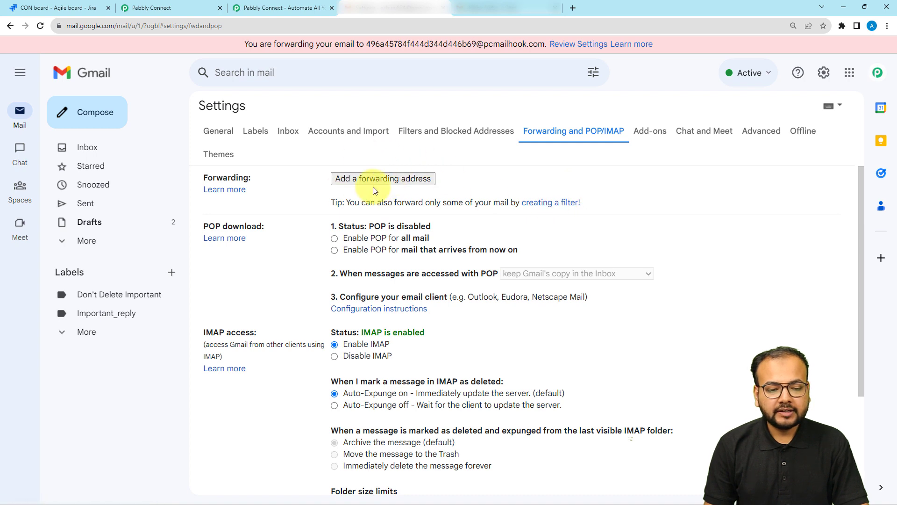
pyautogui.click(402, 178)
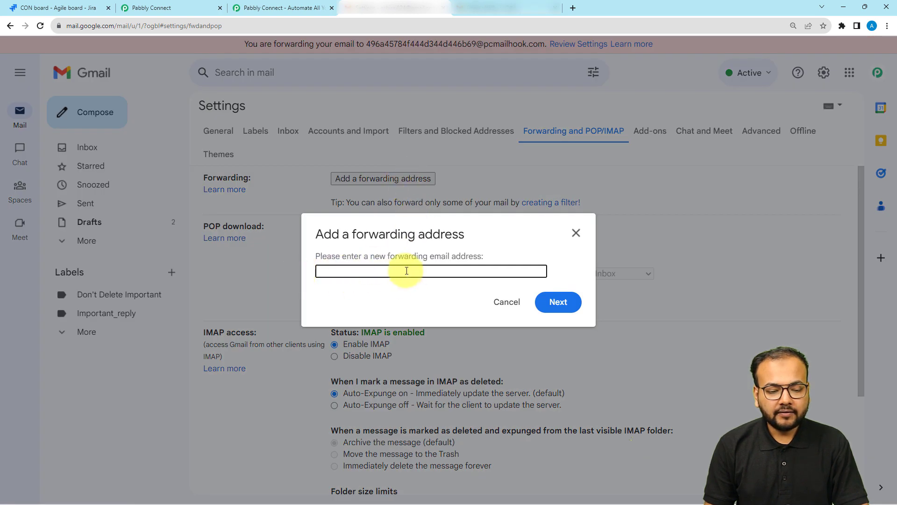
pyautogui.rightClick(337, 270)
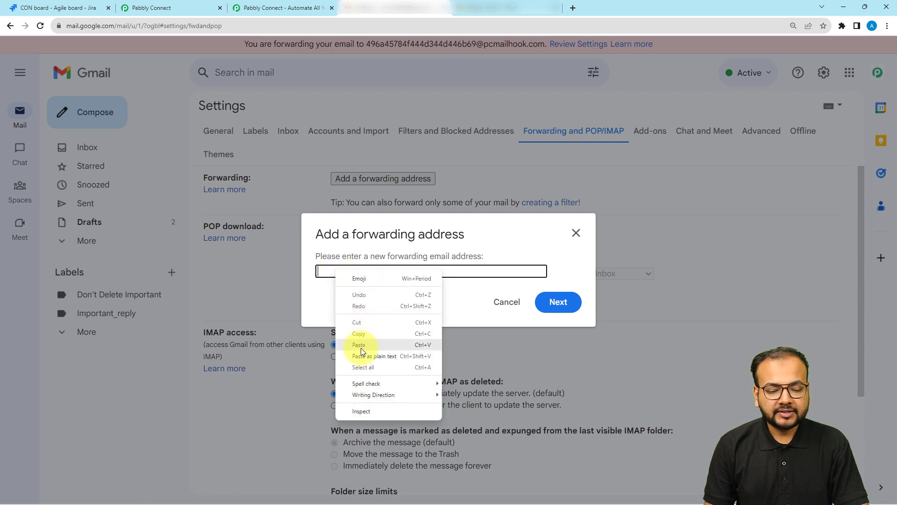
pyautogui.click(361, 348)
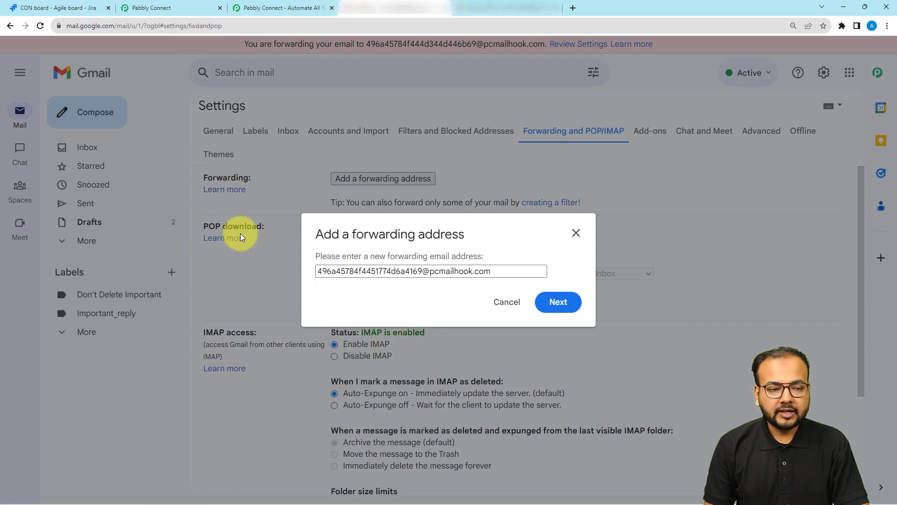
# Check in Pabbly Connect whether the Email Parser trigger is waiting for a response, and return to Gmail.
pyautogui.click(156, 8)
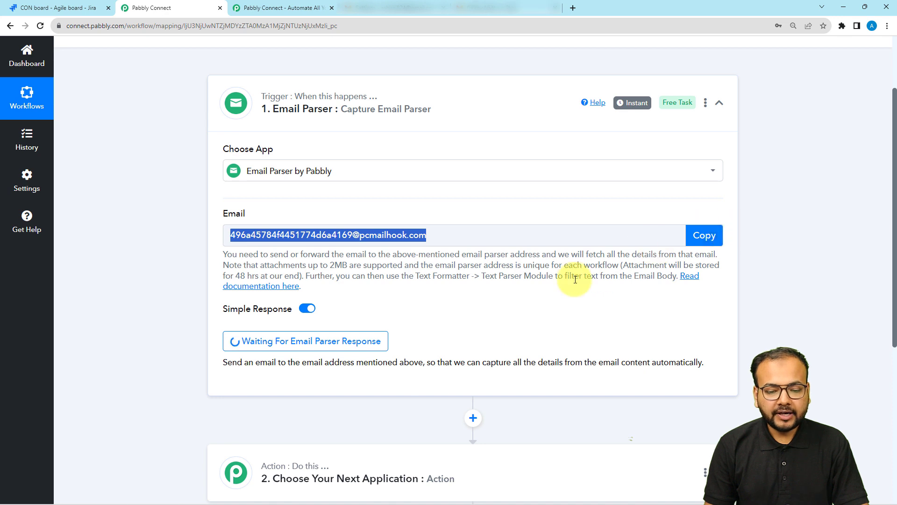
pyautogui.scroll(-1, 377, 312)
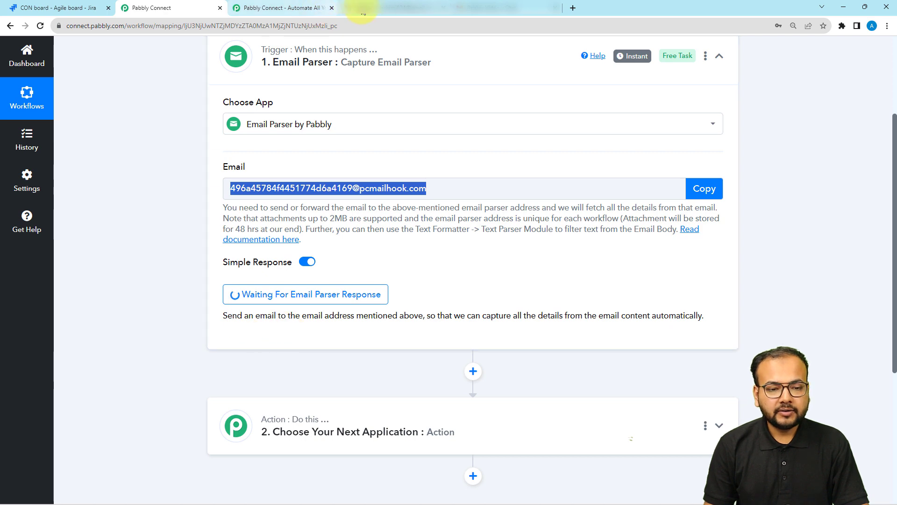
pyautogui.click(401, 8)
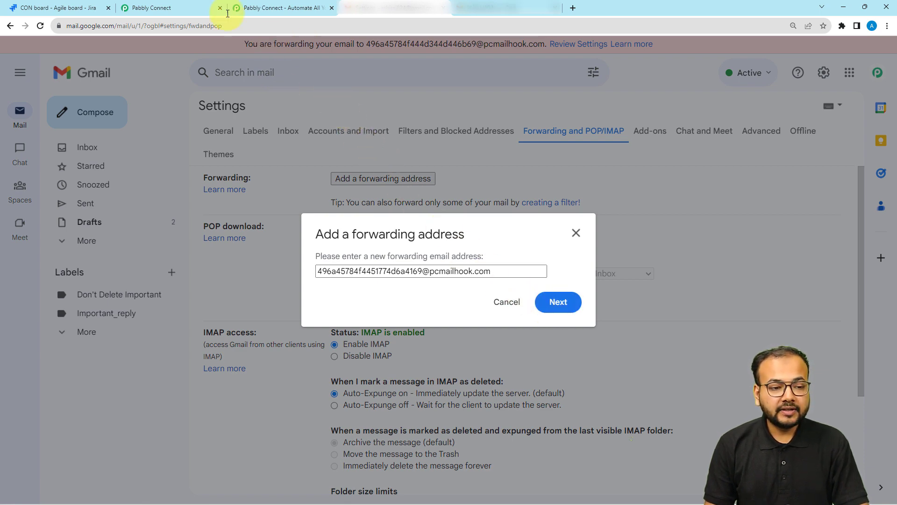
pyautogui.click(155, 8)
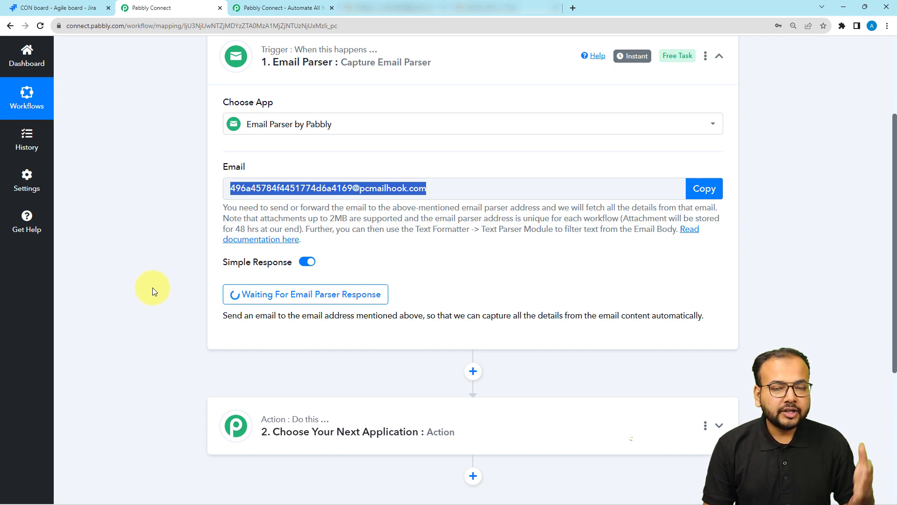
pyautogui.click(391, 8)
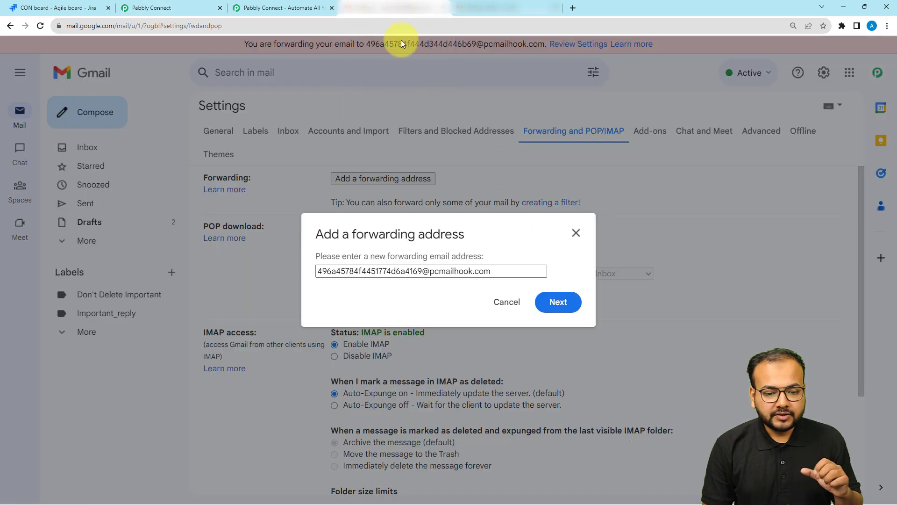
# Submit the new forwarding address and approve forwarding mail to it.
pyautogui.click(565, 305)
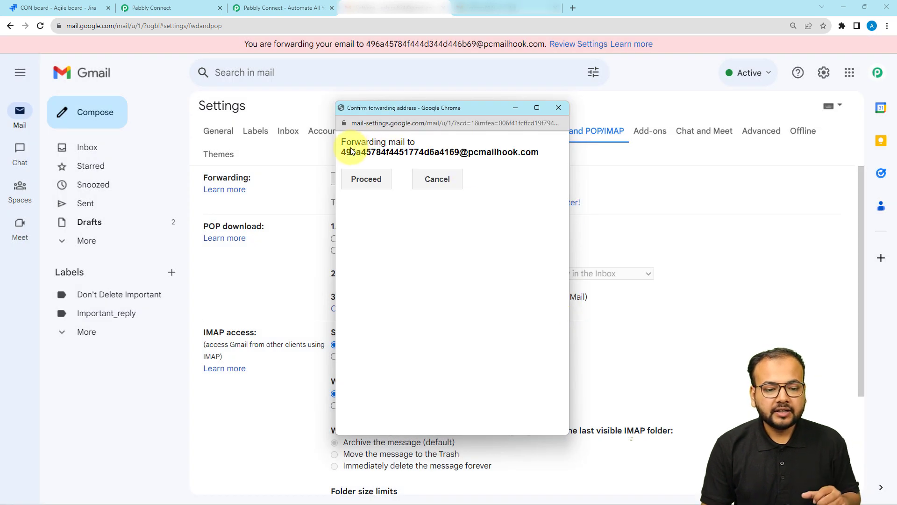
pyautogui.click(368, 179)
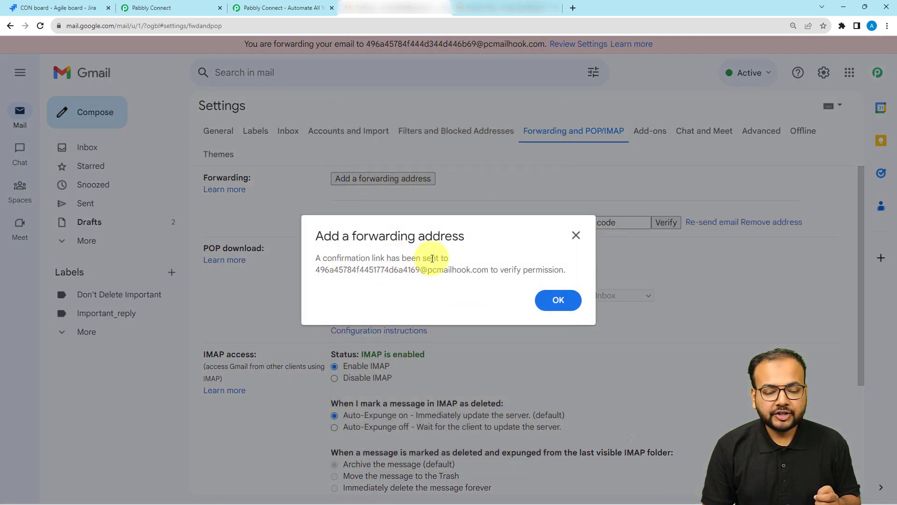
pyautogui.click(544, 303)
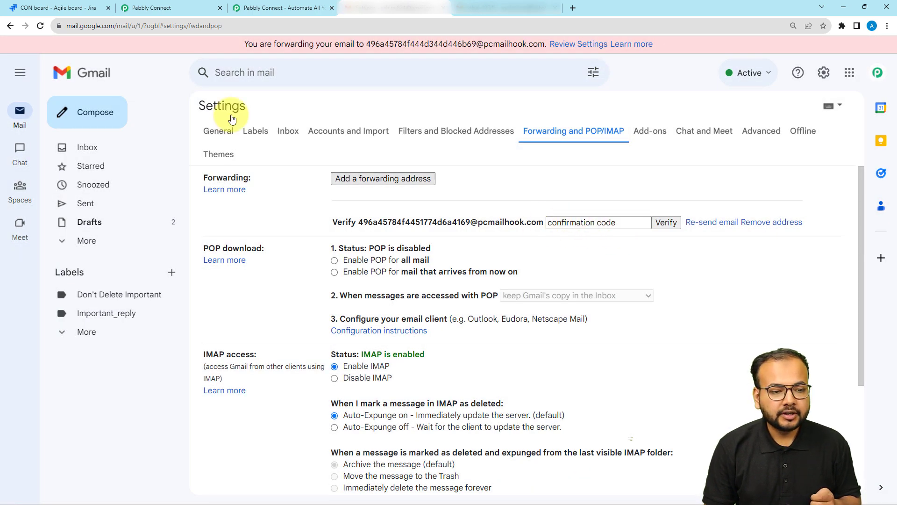
# Examine the captured Email Parser response in Pabbly Connect, including its recipient, sender and subject fields.
pyautogui.click(164, 8)
pyautogui.scroll(-6, 156, 175)
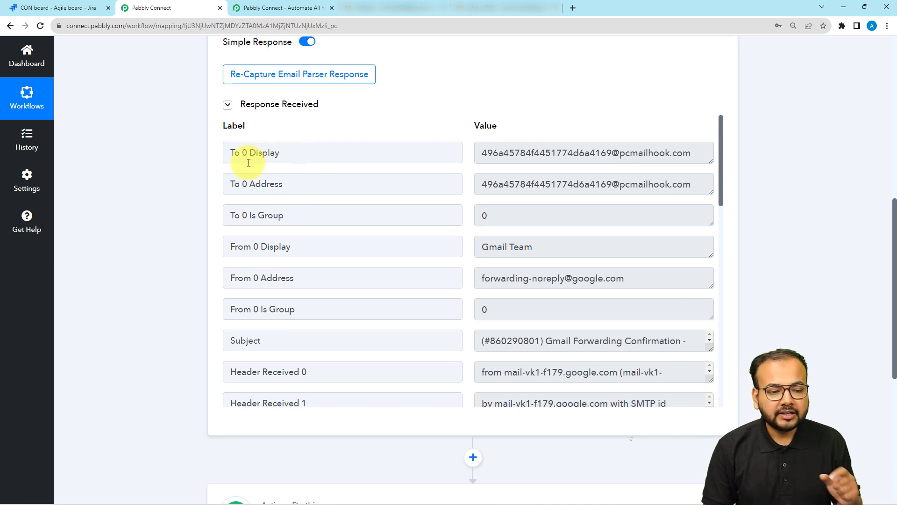
pyautogui.moveTo(242, 153); pyautogui.dragTo(286, 157)
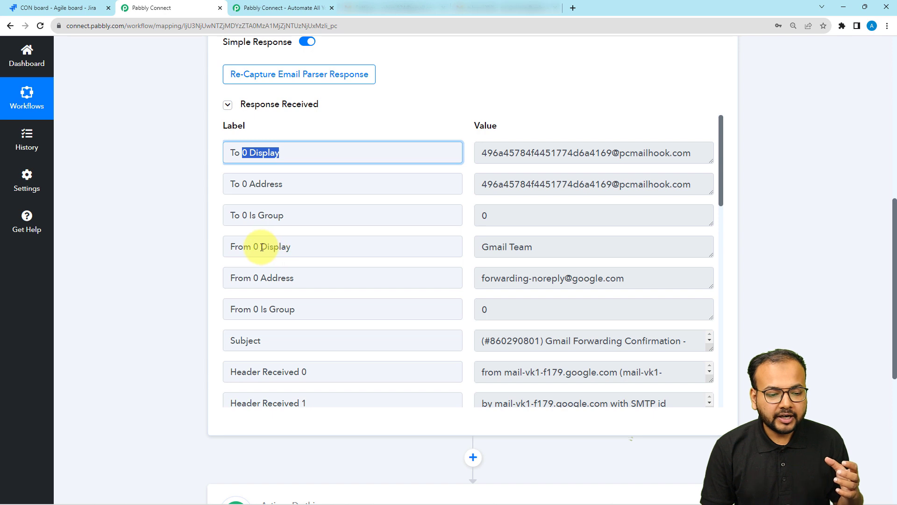
pyautogui.moveTo(261, 246); pyautogui.dragTo(281, 247)
pyautogui.moveTo(260, 277); pyautogui.dragTo(293, 278)
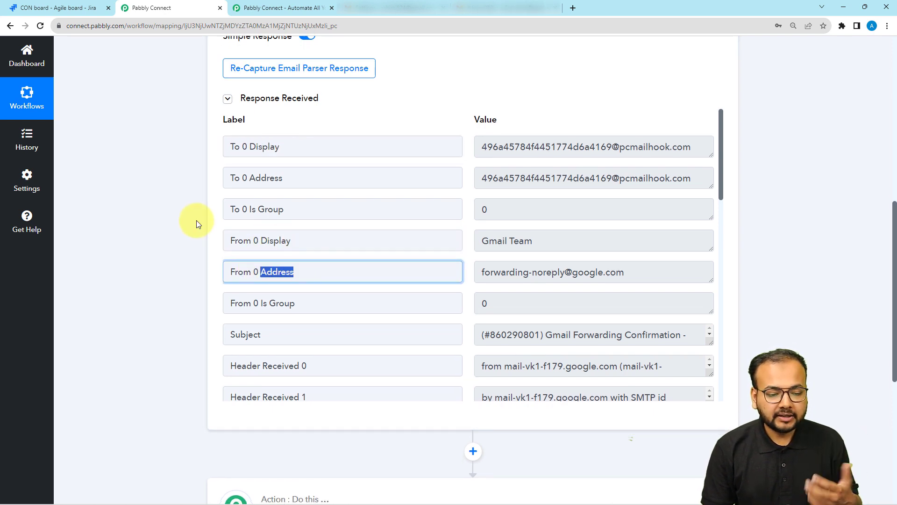
pyautogui.scroll(-2, 257, 212)
pyautogui.moveTo(264, 242); pyautogui.dragTo(211, 246)
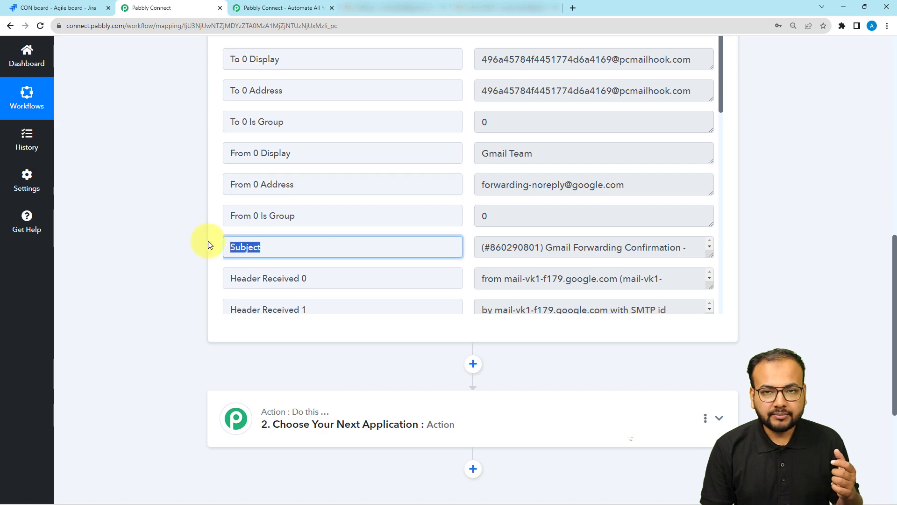
pyautogui.scroll(-14, 341, 197)
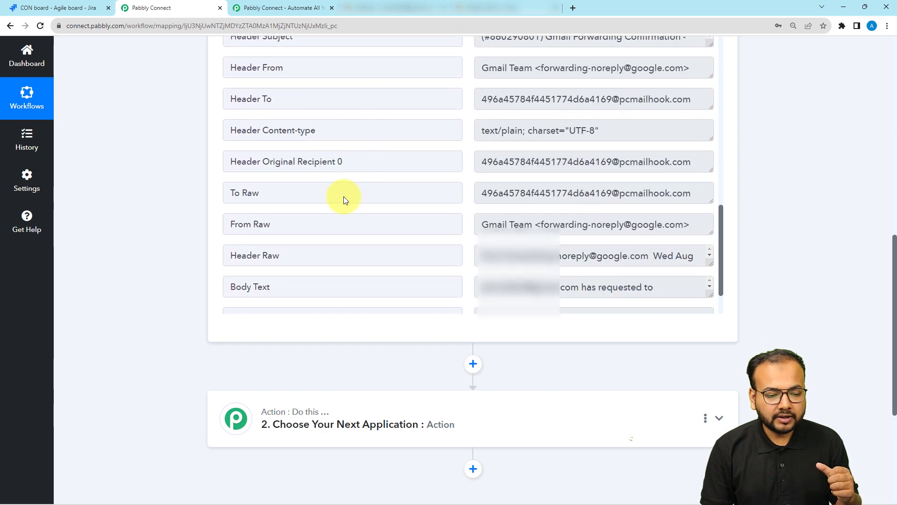
# Enlarge the Body Text value in the captured Email Parser response and copy the Gmail forwarding confirmation code from it.
pyautogui.moveTo(271, 231); pyautogui.dragTo(218, 240)
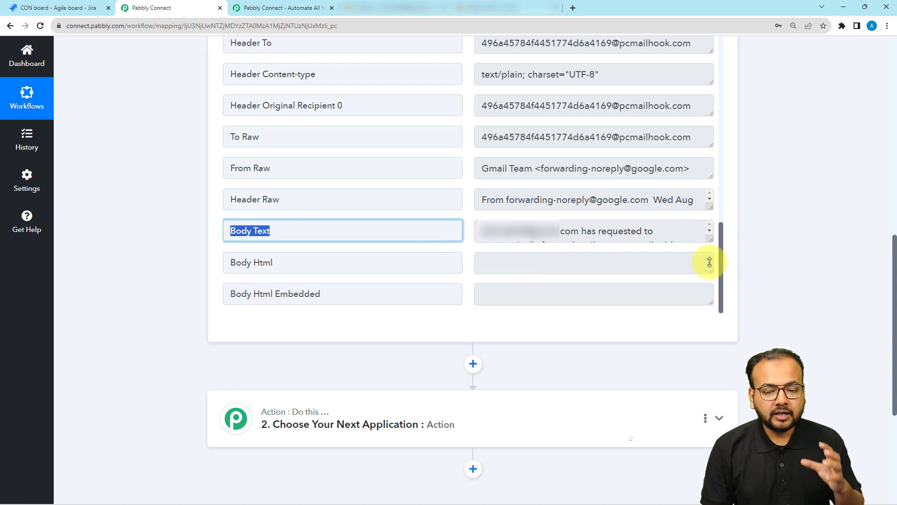
pyautogui.moveTo(711, 243); pyautogui.dragTo(709, 332)
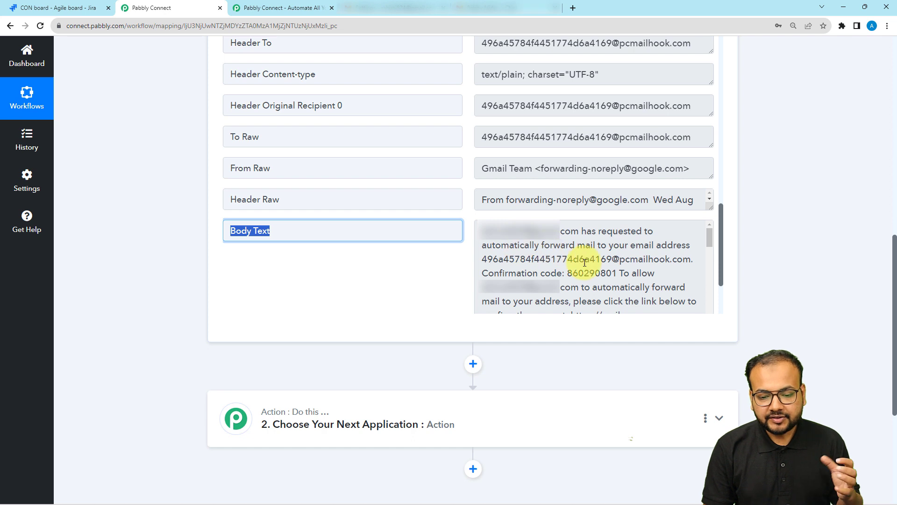
pyautogui.moveTo(566, 274); pyautogui.dragTo(617, 273)
pyautogui.rightClick(612, 276)
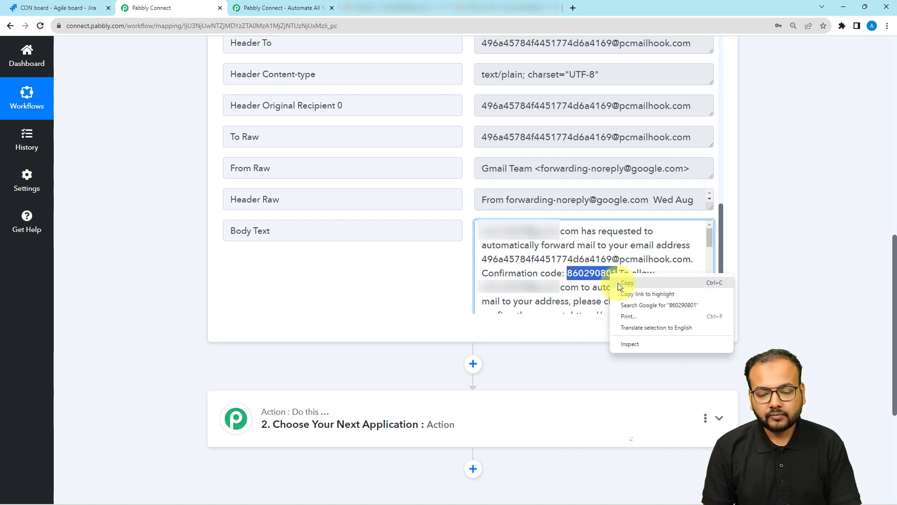
pyautogui.click(618, 282)
# Switch to Gmail's forwarding settings, paste the copied confirmation code for the parser address, and verify it.
pyautogui.click(395, 9)
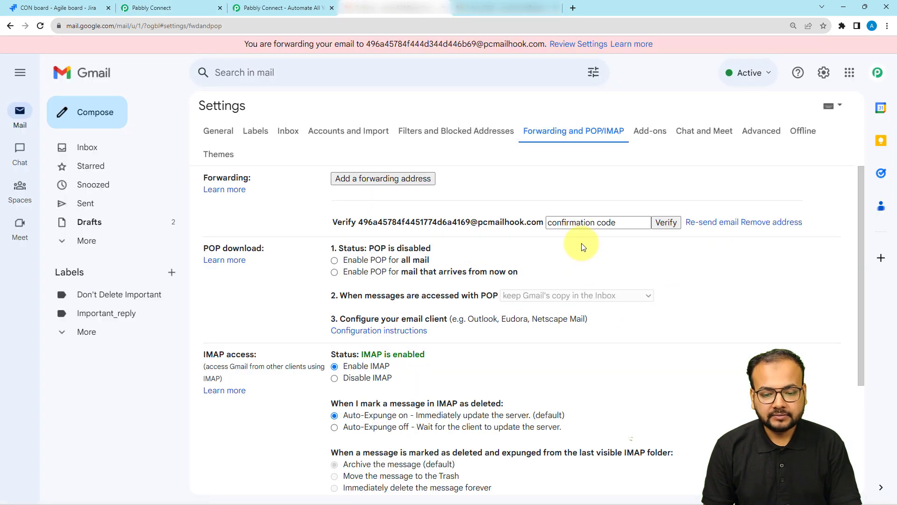
pyautogui.click(571, 221)
pyautogui.rightClick(573, 224)
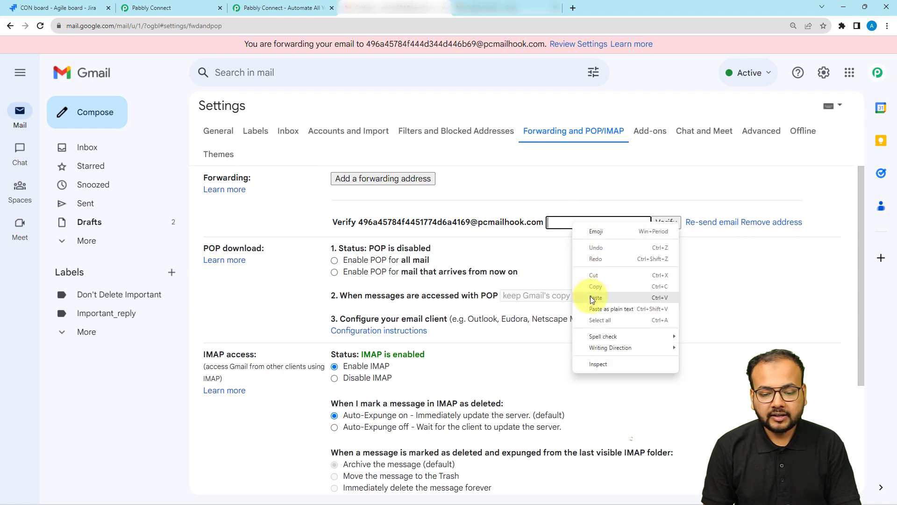
pyautogui.click(595, 297)
pyautogui.press('Return')
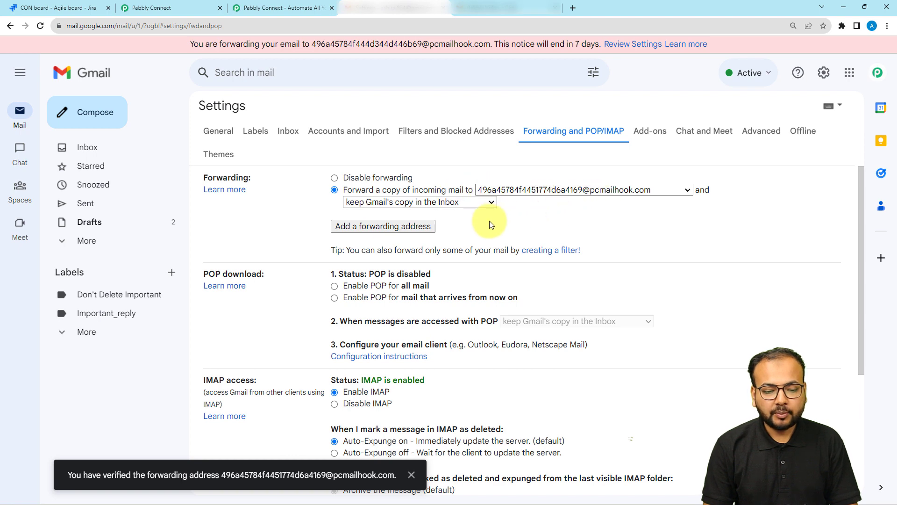
# Enable forwarding a copy of incoming mail to the verified parser address and save the Gmail settings.
pyautogui.scroll(-4, 321, 215)
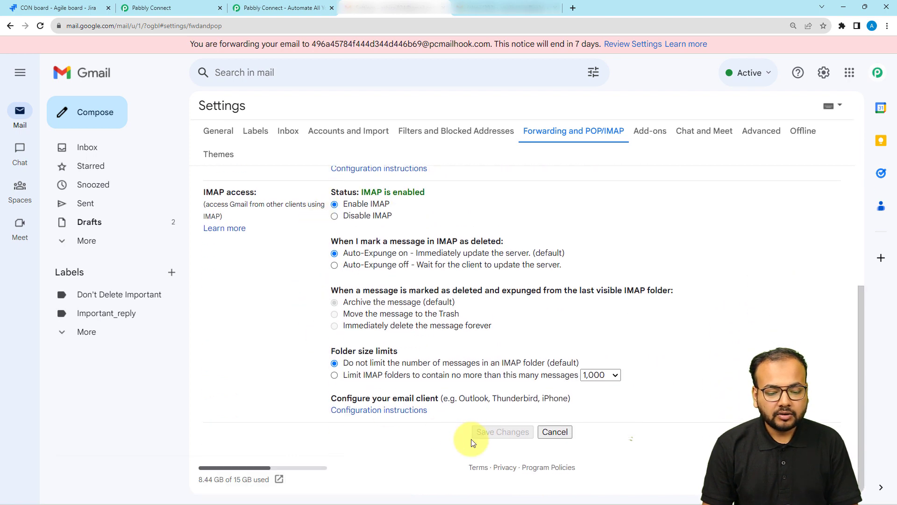
pyautogui.scroll(4, 290, 276)
pyautogui.click(334, 190)
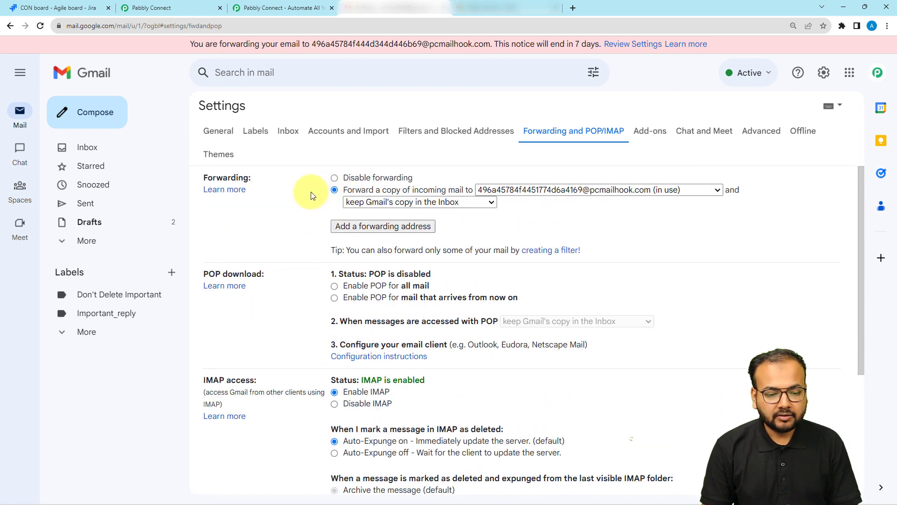
pyautogui.scroll(-4, 309, 197)
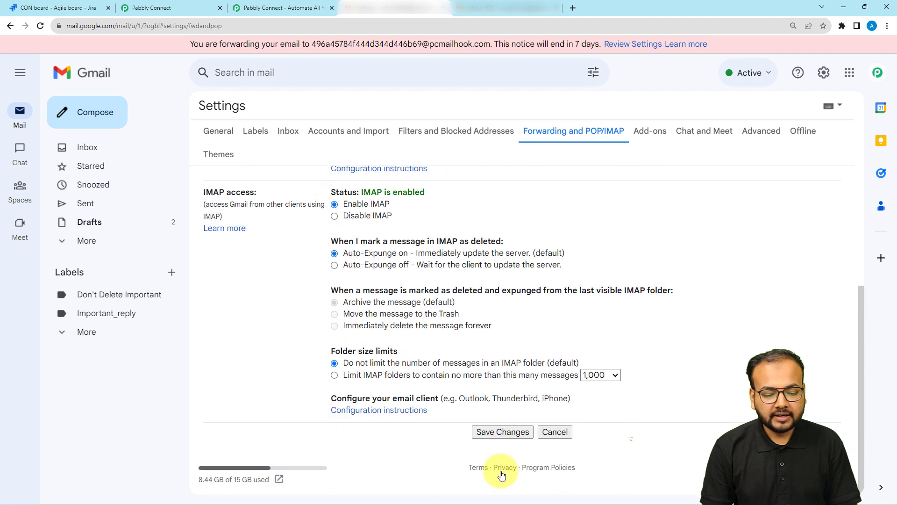
pyautogui.click(503, 432)
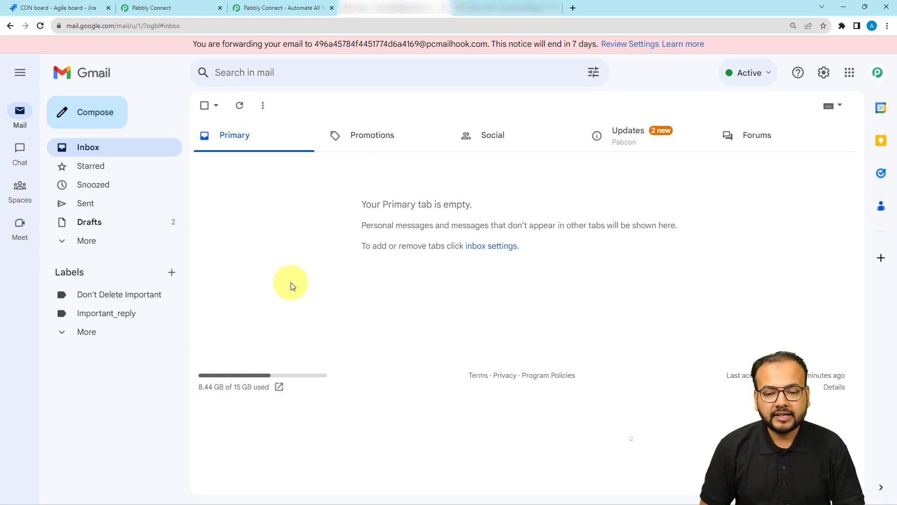
# Return to the Pabbly Connect workflow and start recapturing the Email Parser response, confirming the recapture.
pyautogui.click(129, 8)
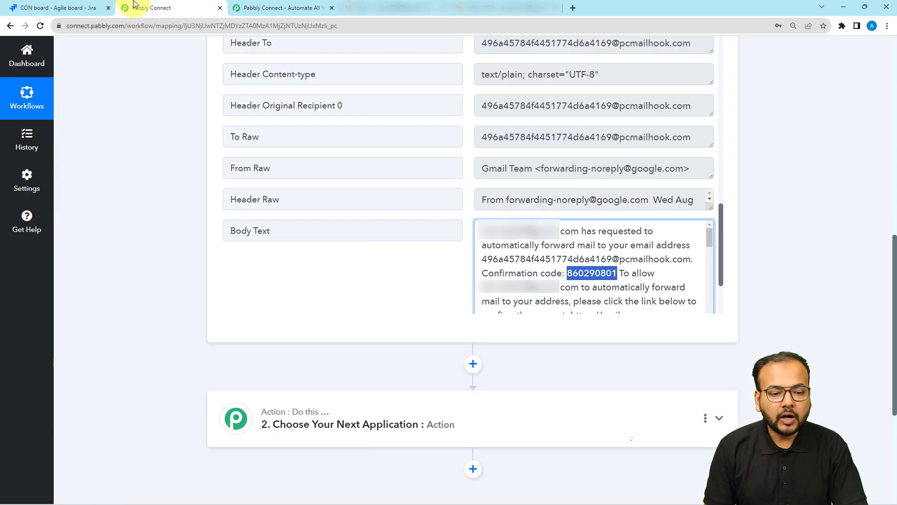
pyautogui.scroll(5, 144, 319)
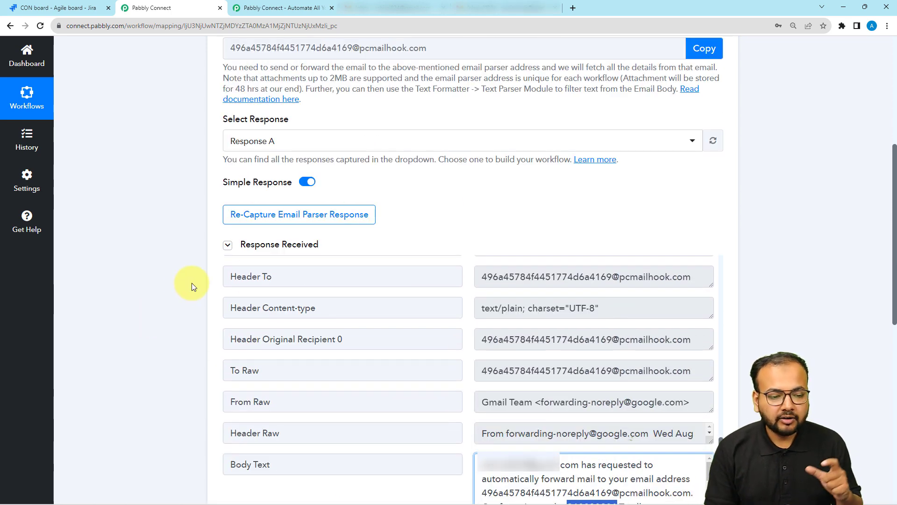
pyautogui.click(341, 219)
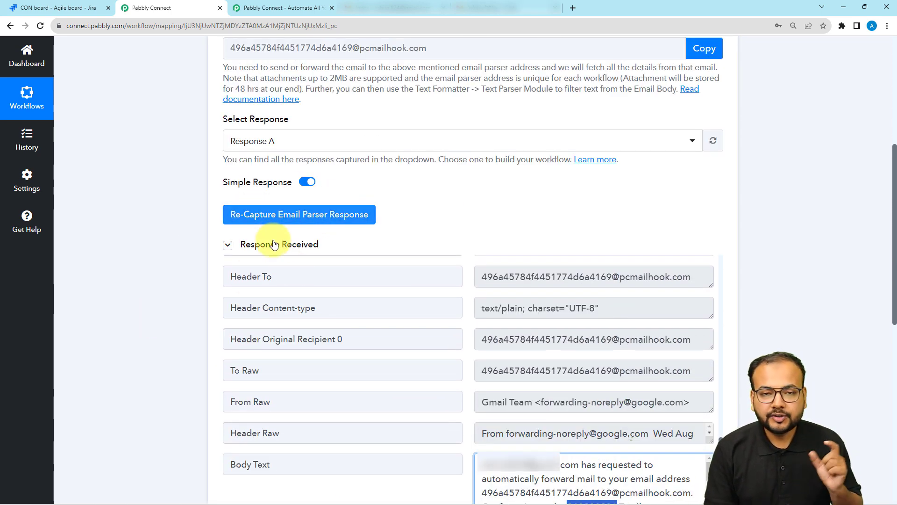
pyautogui.click(269, 214)
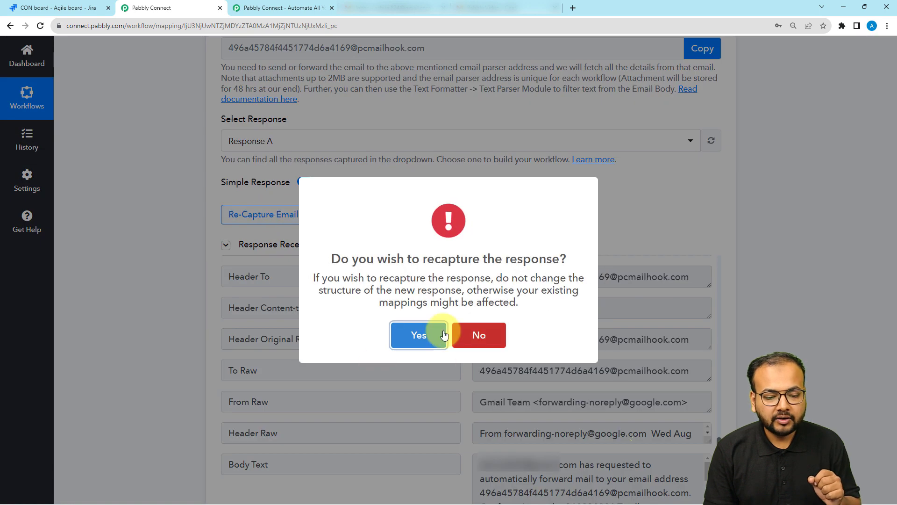
pyautogui.click(417, 336)
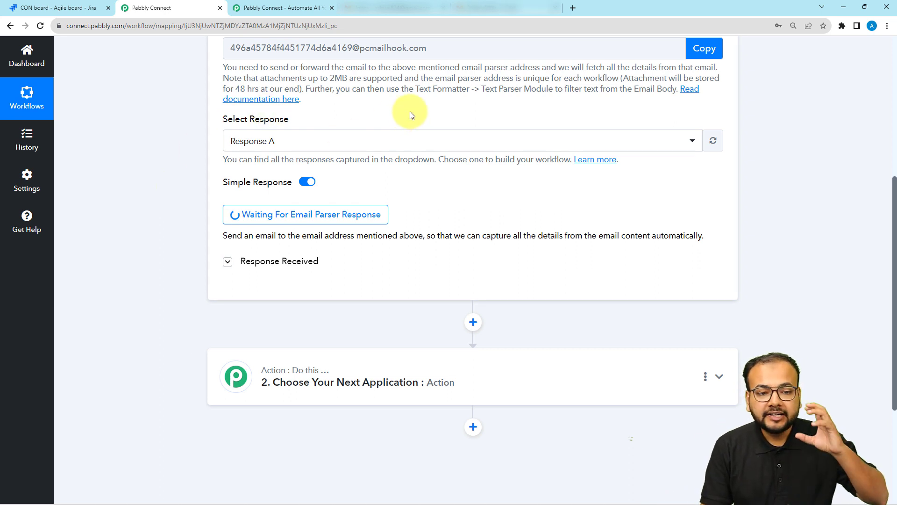
# Switch to the other Gmail account holding the drafted "New Issue Request" email and send it to the forwarding mailbox.
pyautogui.click(380, 13)
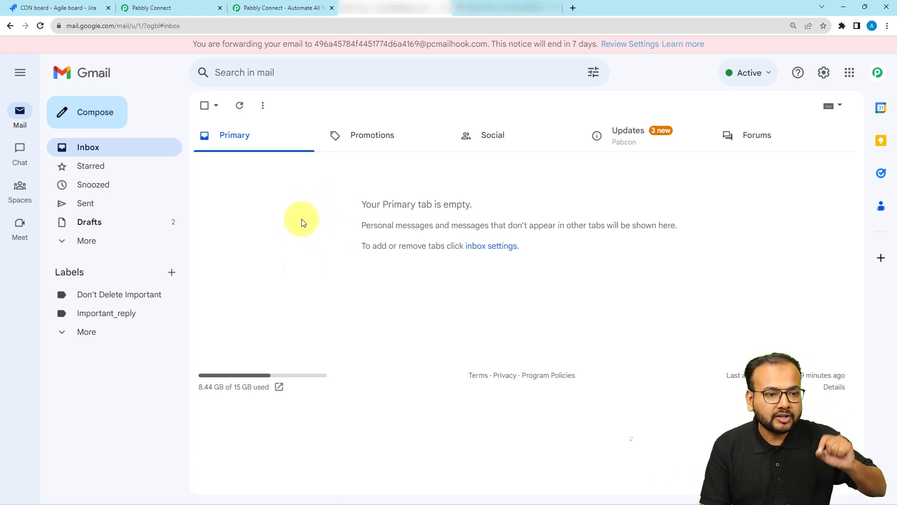
pyautogui.click(183, 10)
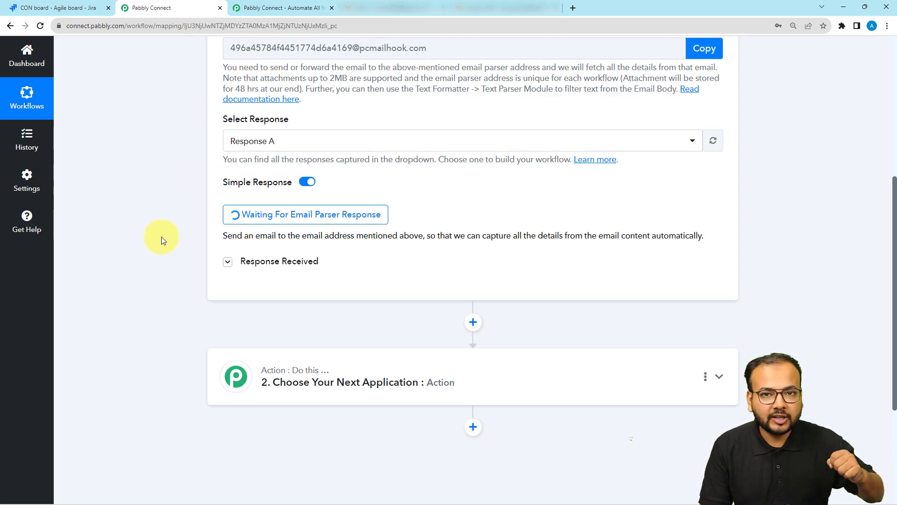
pyautogui.click(482, 11)
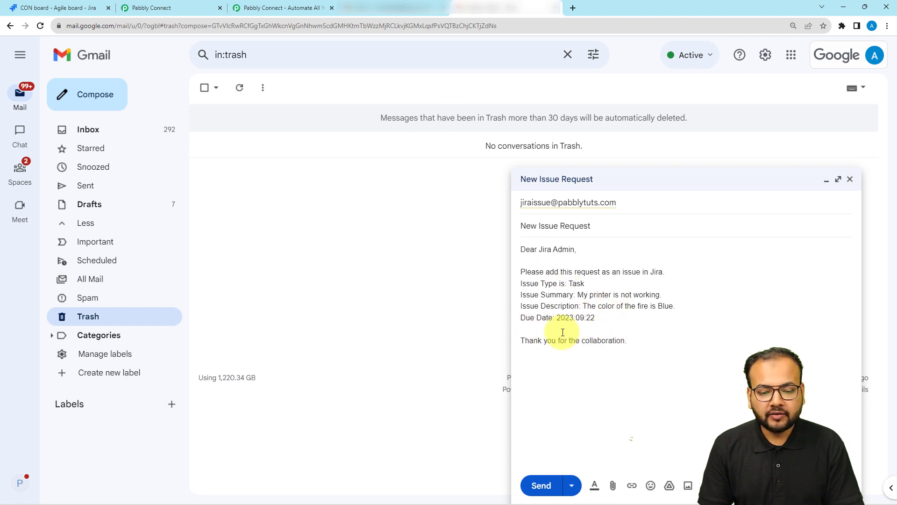
pyautogui.click(395, 7)
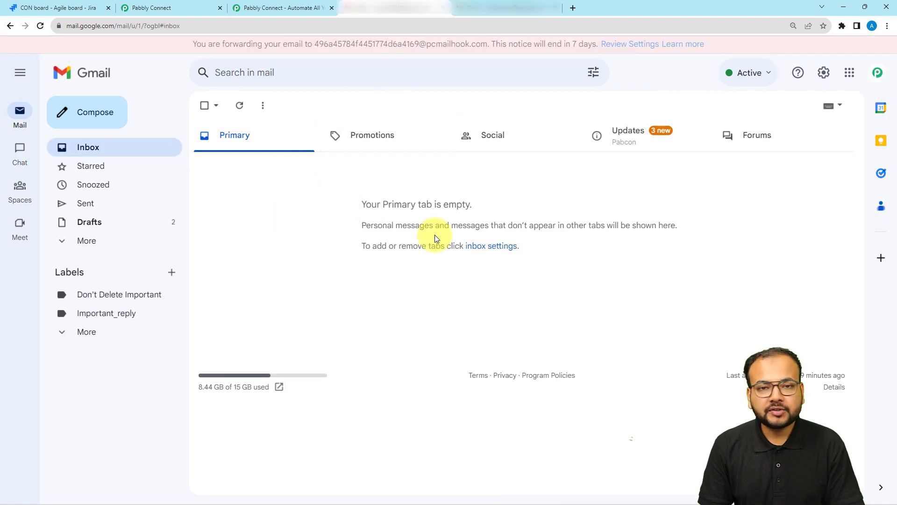
pyautogui.click(472, 7)
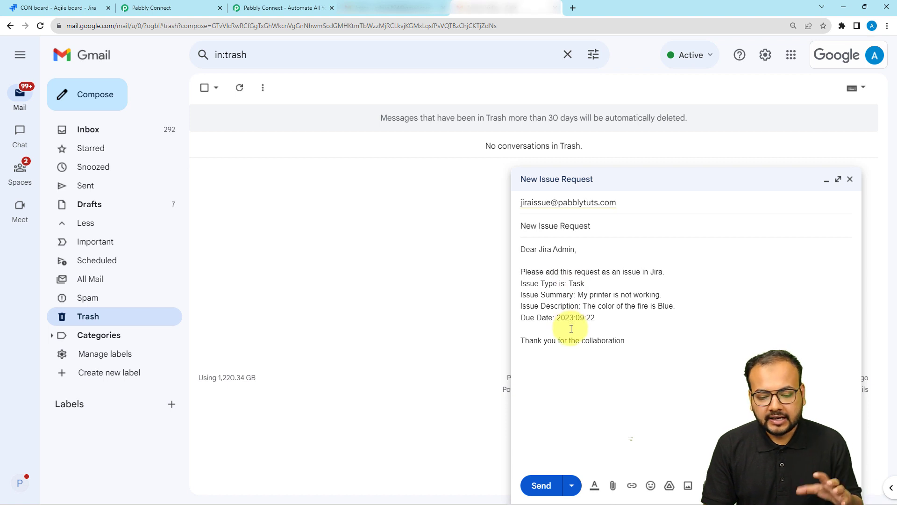
pyautogui.click(544, 486)
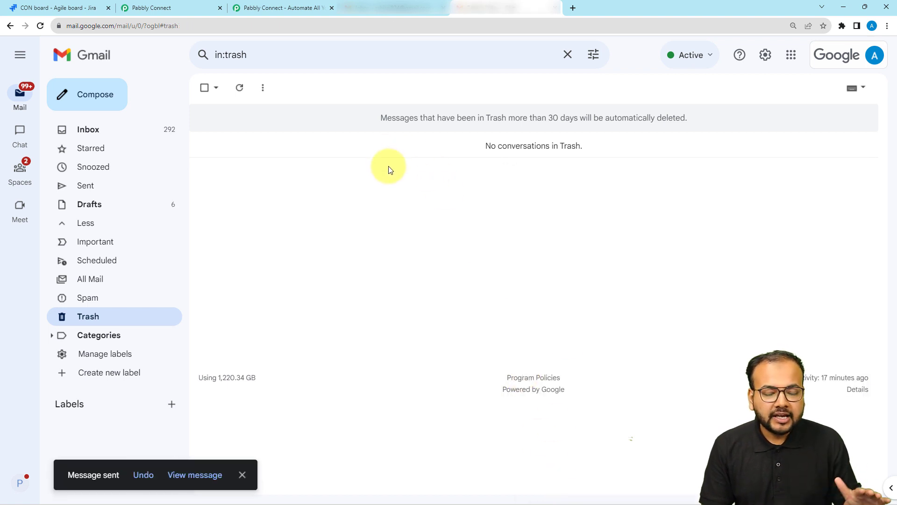
# Switch to Pabbly Connect, look through the newly captured email response, and enlarge its Body Text value.
pyautogui.click(180, 9)
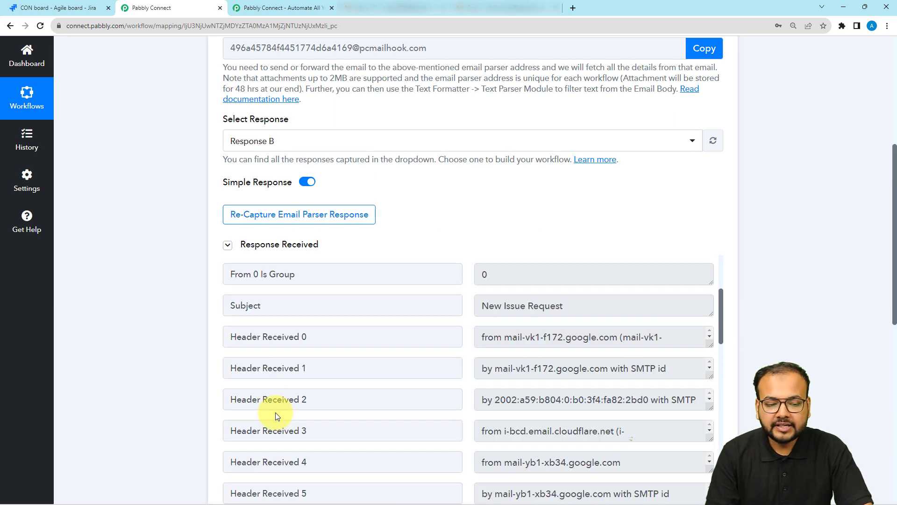
pyautogui.scroll(-1, 157, 296)
pyautogui.scroll(-1, 157, 296)
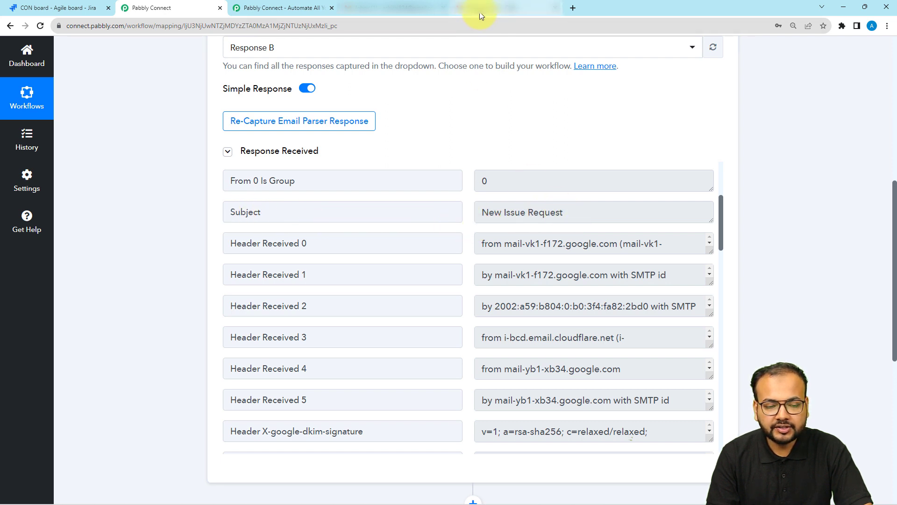
pyautogui.scroll(-10, 321, 287)
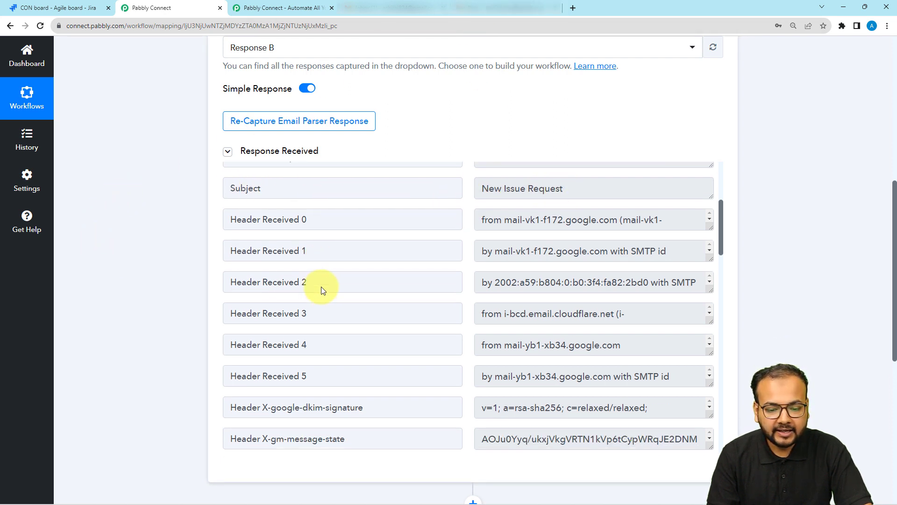
pyautogui.scroll(-15, 321, 287)
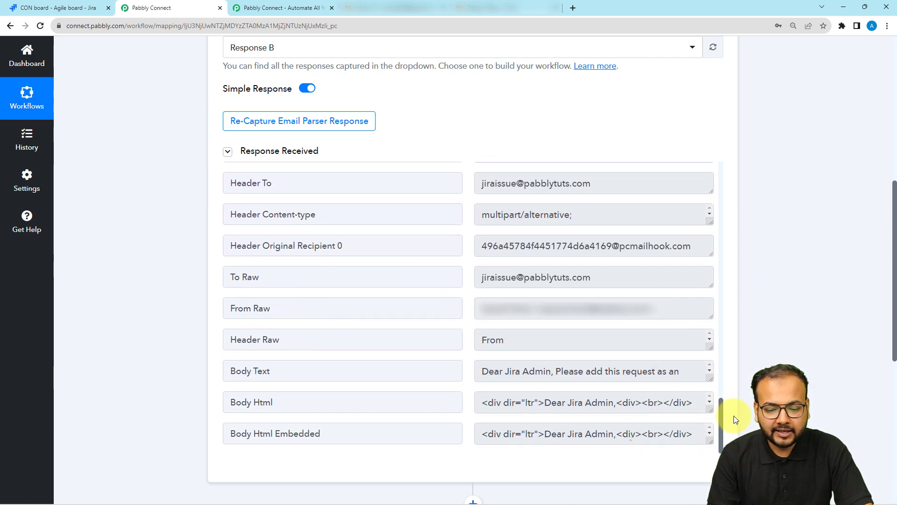
pyautogui.moveTo(710, 378); pyautogui.dragTo(706, 472)
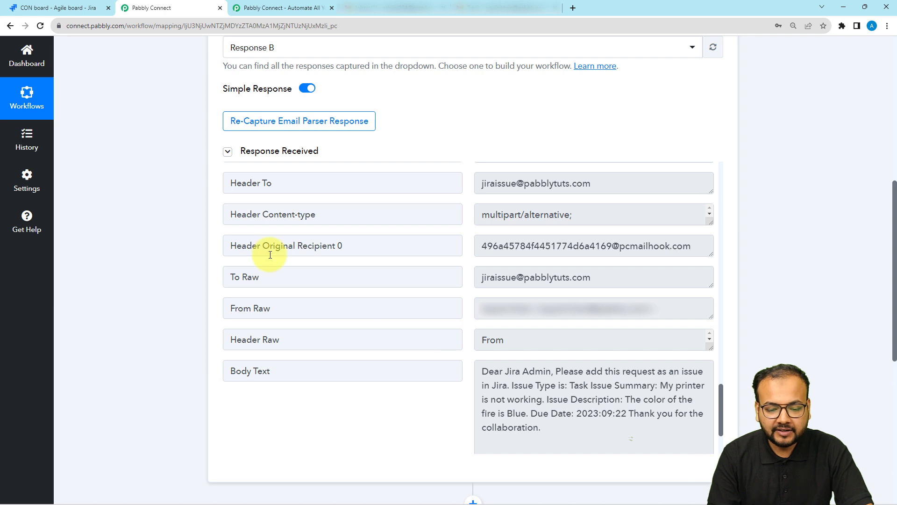
pyautogui.scroll(-2, 266, 254)
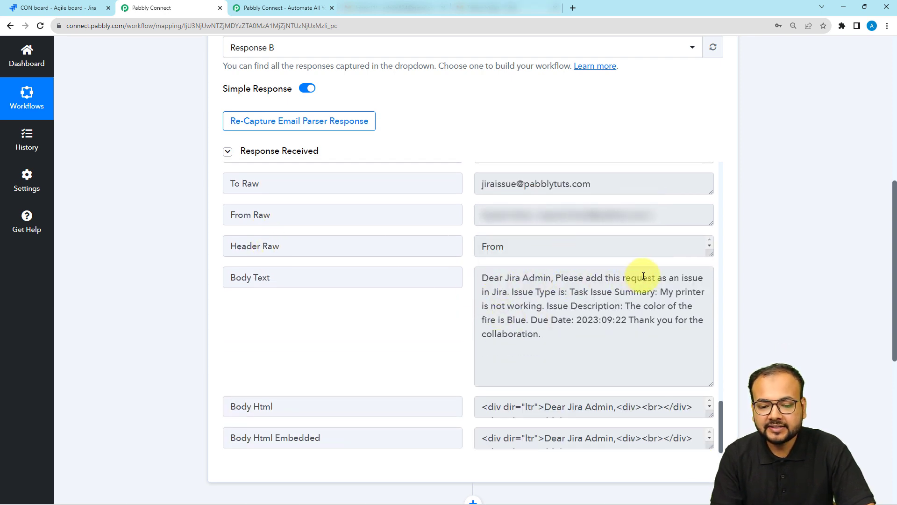
# Examine the issue type, summary, description and due date contained in the response's Body Text.
pyautogui.moveTo(557, 294); pyautogui.dragTo(567, 335)
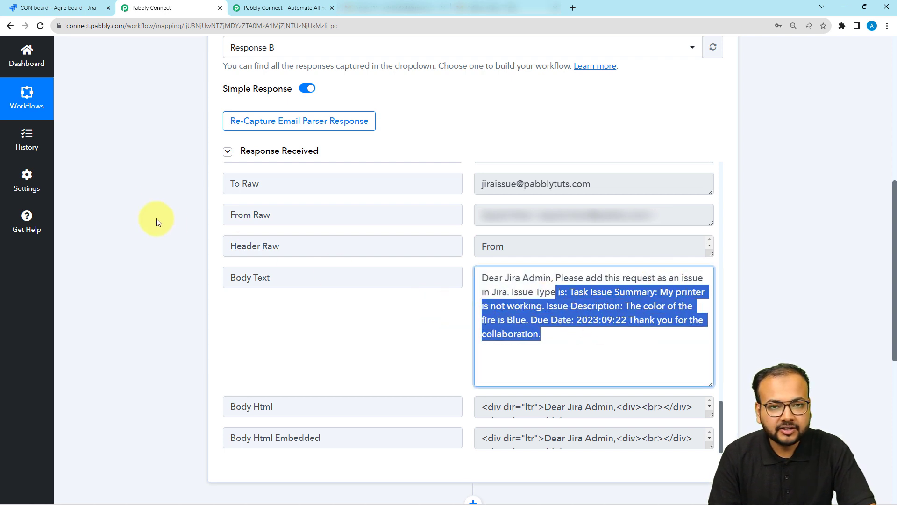
pyautogui.scroll(-2, 104, 186)
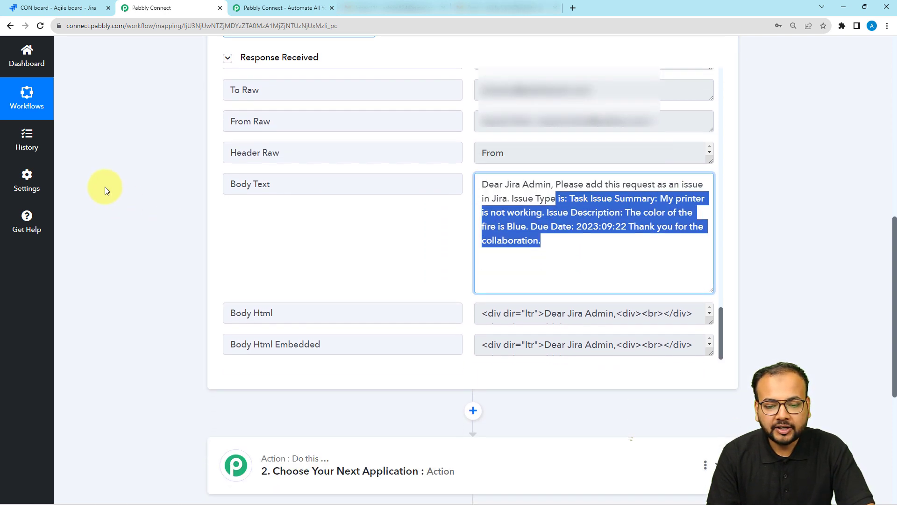
pyautogui.click(105, 187)
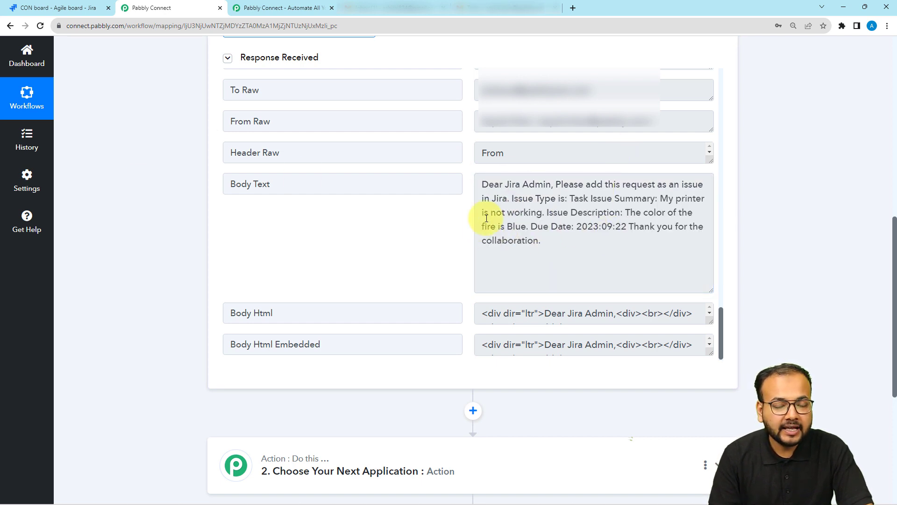
pyautogui.scroll(-1, 91, 215)
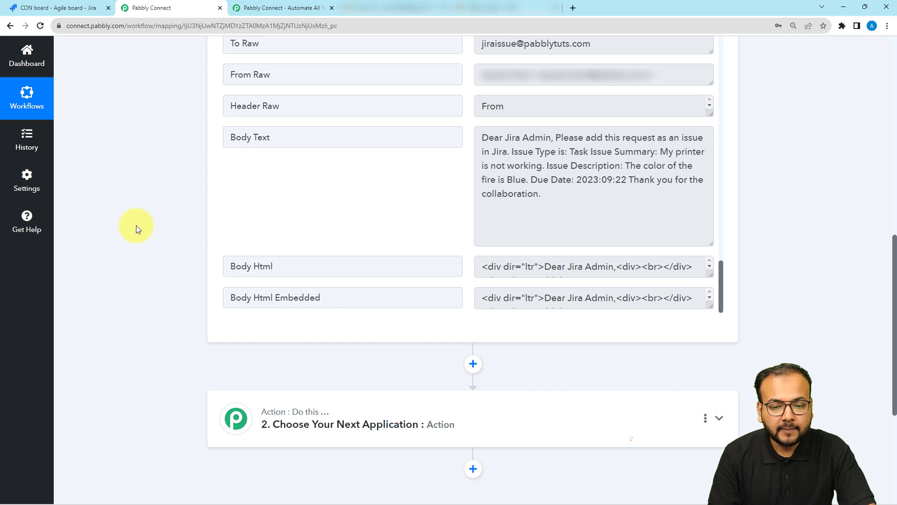
pyautogui.moveTo(541, 201); pyautogui.dragTo(485, 137)
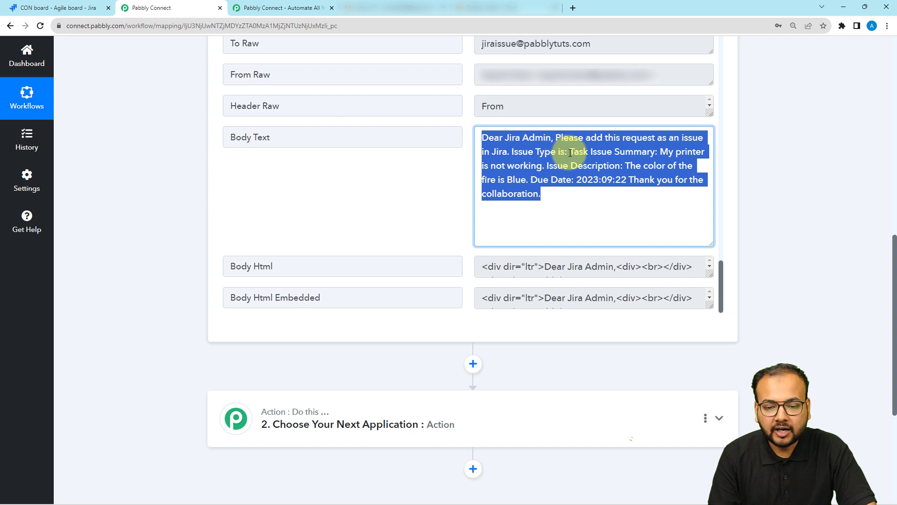
pyautogui.click(574, 236)
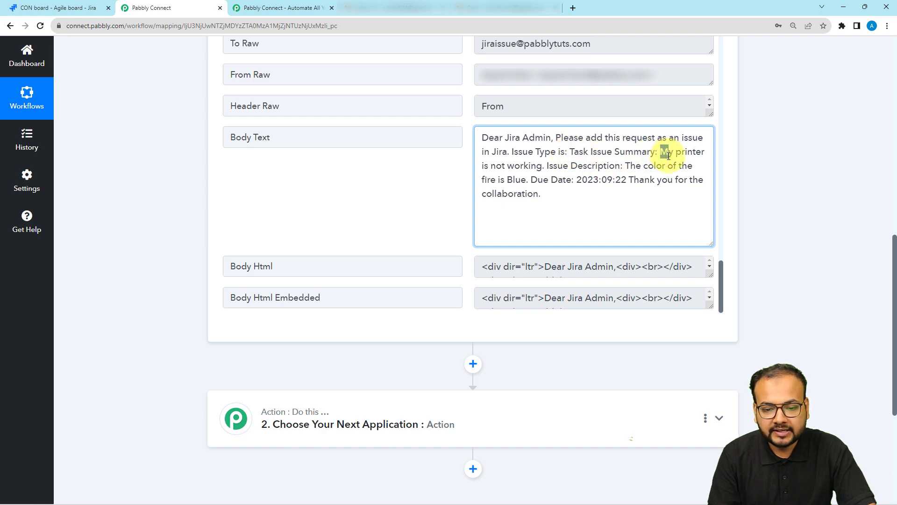
pyautogui.moveTo(668, 156); pyautogui.dragTo(677, 167)
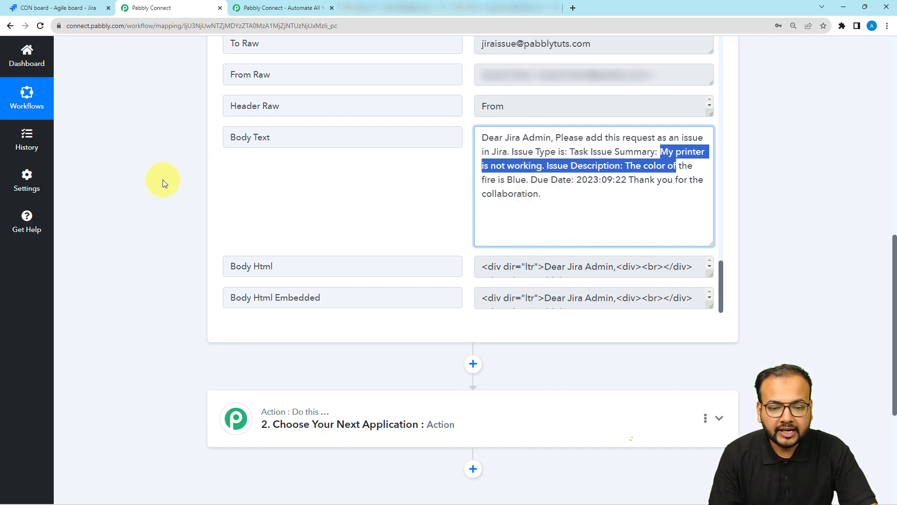
pyautogui.click(180, 197)
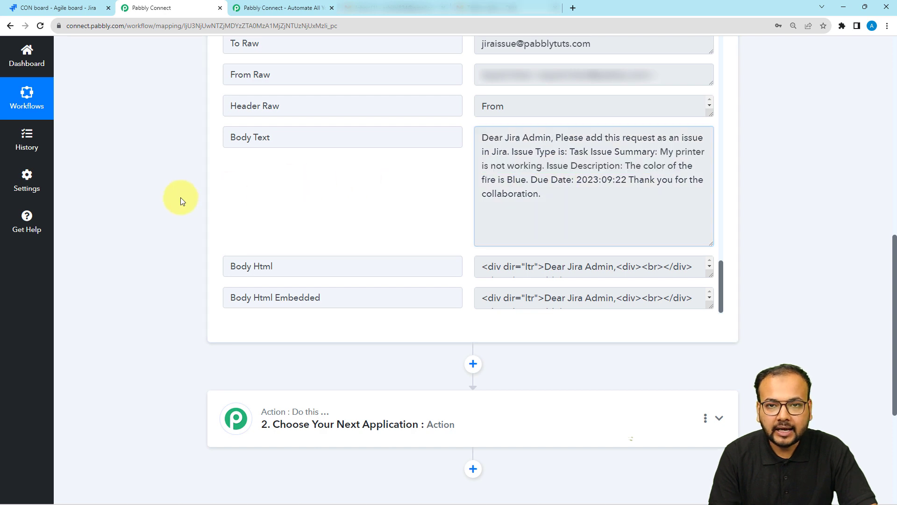
# Choose Text Formatter by Pabbly as the app for the workflow's second step, the action.
pyautogui.scroll(-5, 180, 197)
pyautogui.click(266, 204)
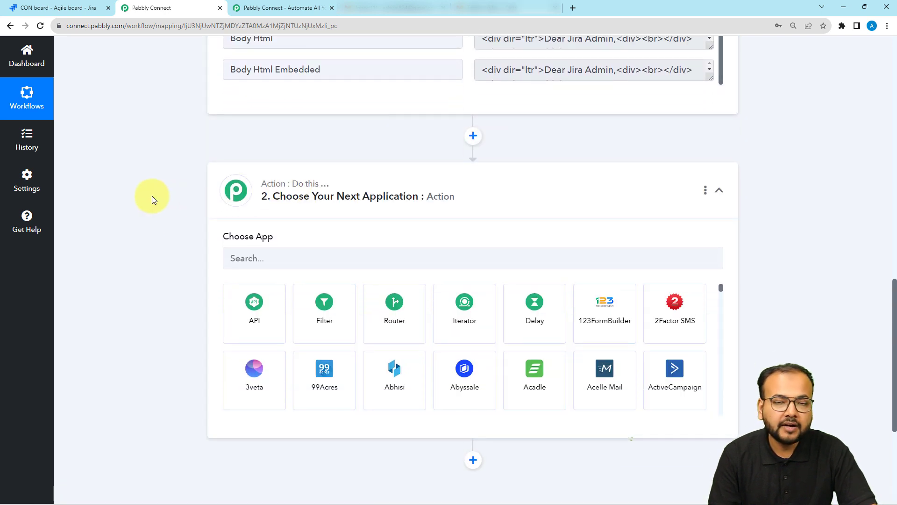
pyautogui.scroll(-1, 152, 195)
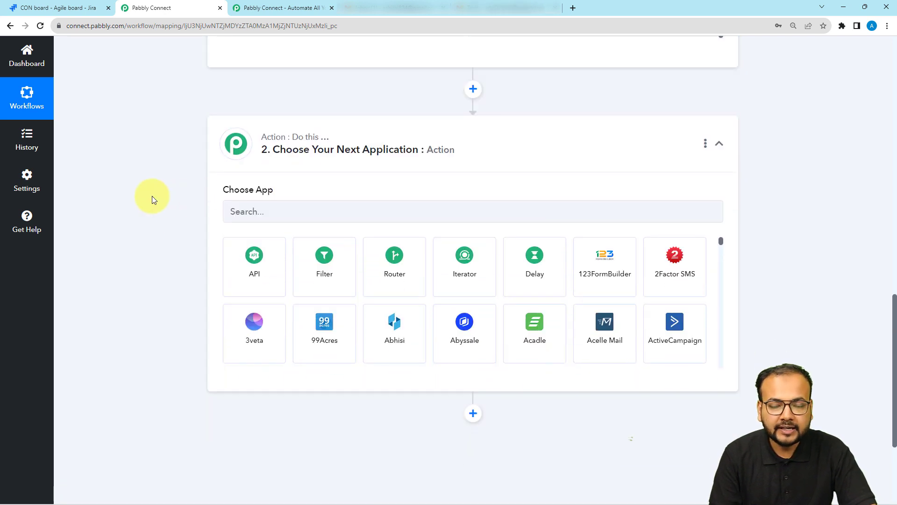
pyautogui.click(264, 213)
pyautogui.write('te')
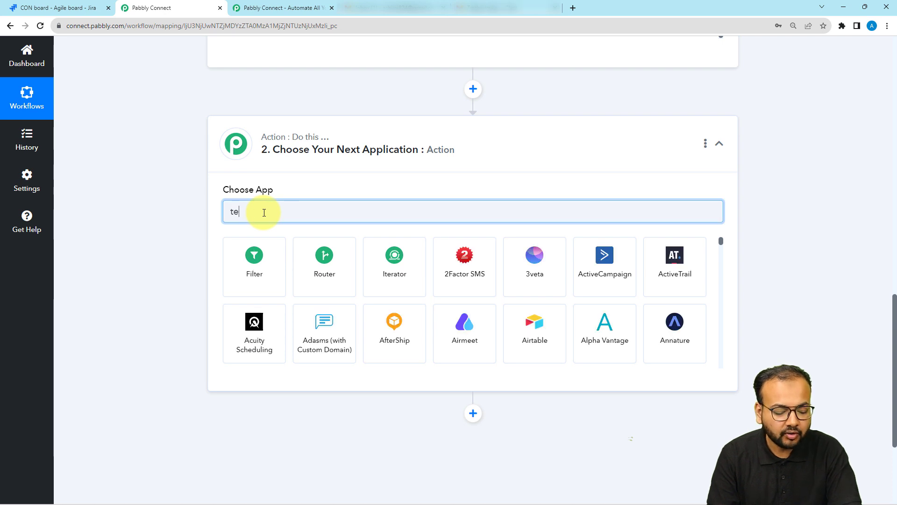
pyautogui.write('xt')
pyautogui.click(307, 274)
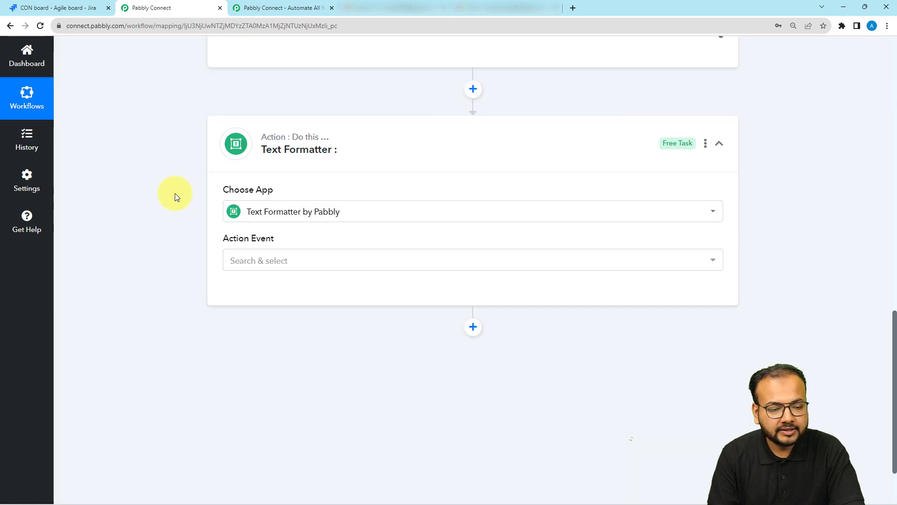
# Set the Text Formatter's action event to Text Parser and connect it.
pyautogui.scroll(-2, 236, 194)
pyautogui.click(267, 174)
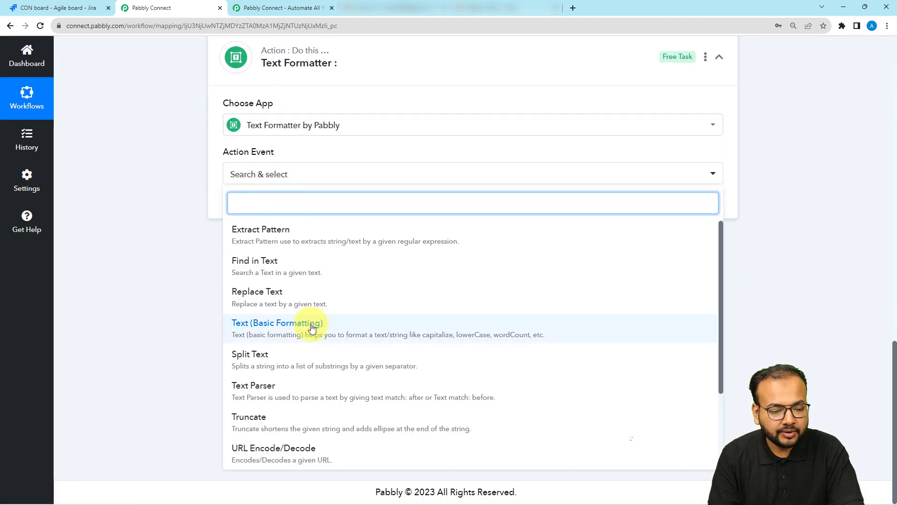
pyautogui.click(283, 396)
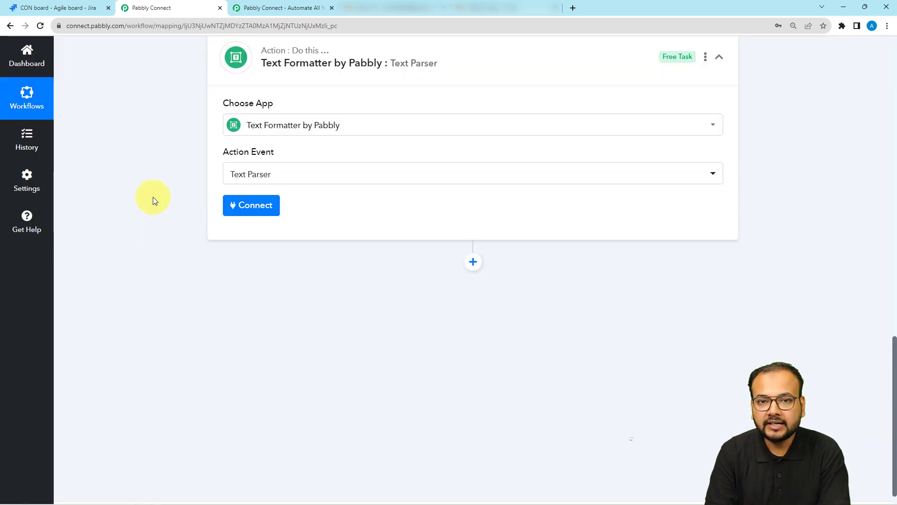
pyautogui.click(242, 207)
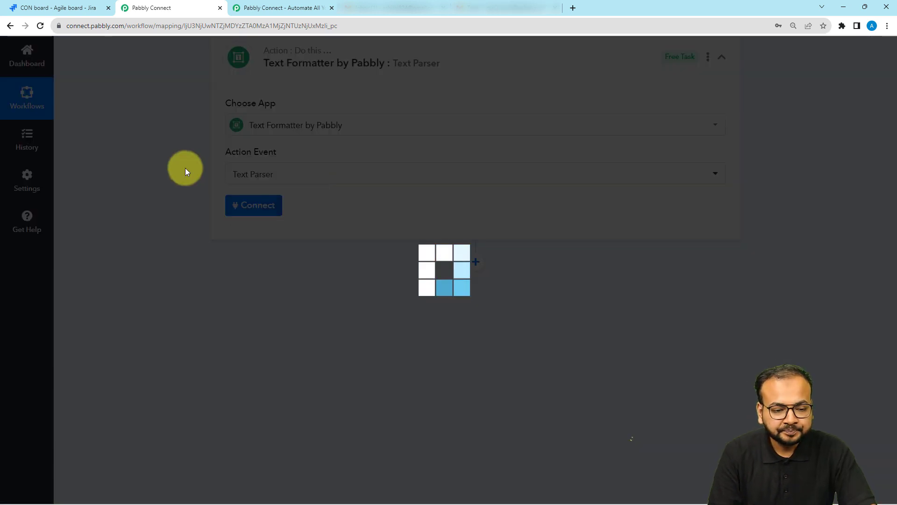
# Map the Email Parser's Body Text value into the Text Parser's required Text field.
pyautogui.scroll(-2, 186, 168)
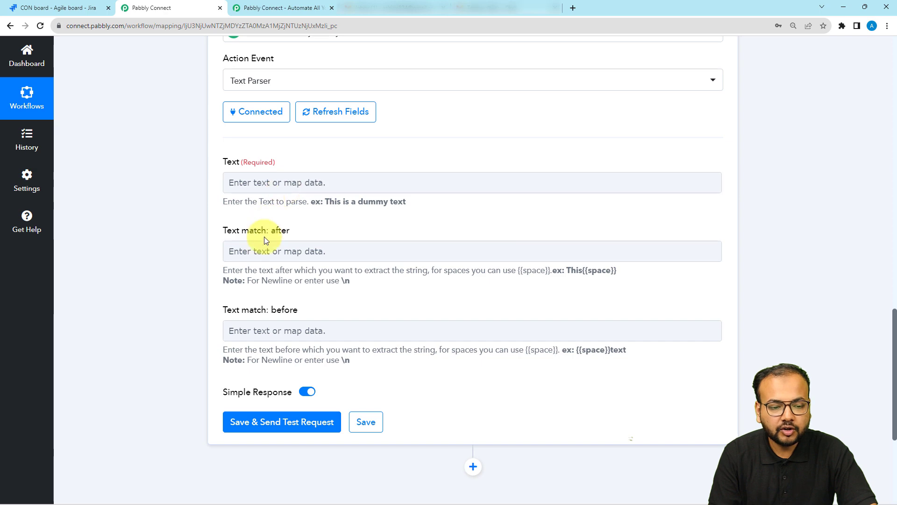
pyautogui.scroll(1, 277, 219)
pyautogui.scroll(9, 179, 229)
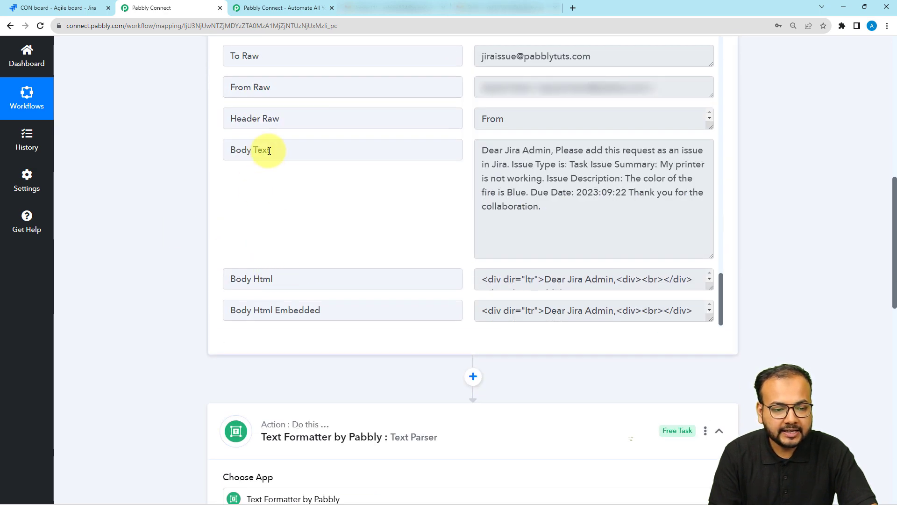
pyautogui.moveTo(270, 151); pyautogui.dragTo(200, 145)
pyautogui.scroll(-7, 196, 200)
pyautogui.scroll(-4, 196, 201)
pyautogui.click(256, 137)
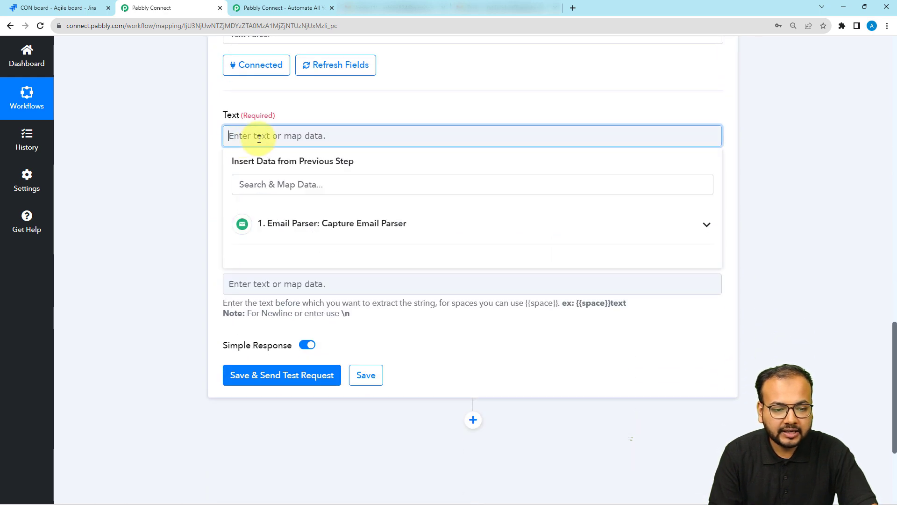
pyautogui.click(277, 237)
pyautogui.scroll(-8, 261, 262)
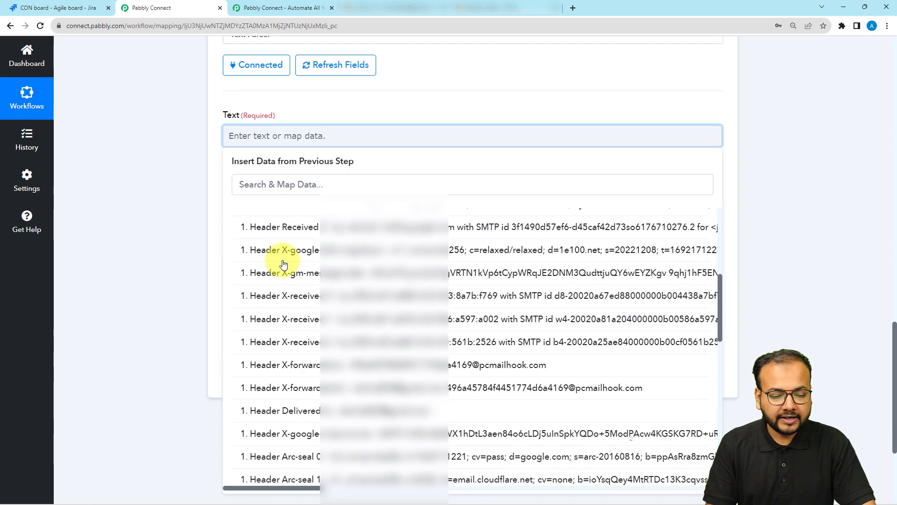
pyautogui.scroll(-3, 284, 264)
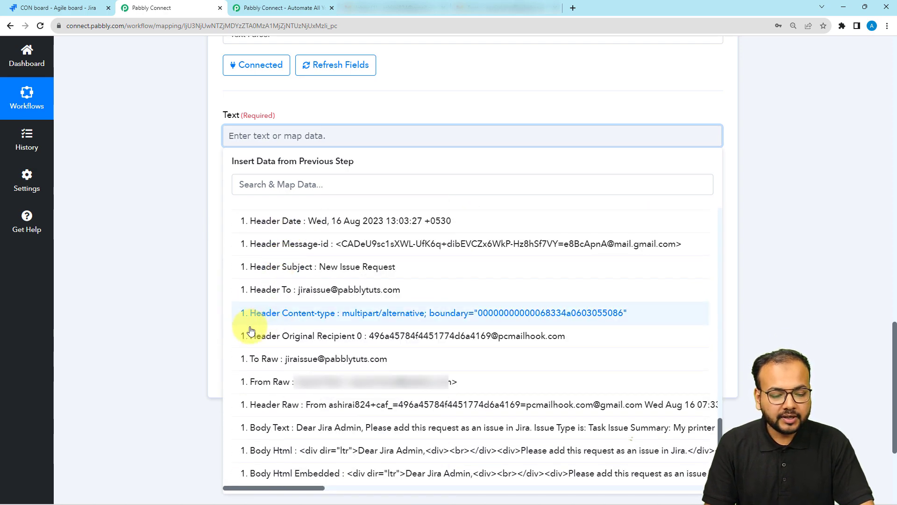
pyautogui.click(255, 428)
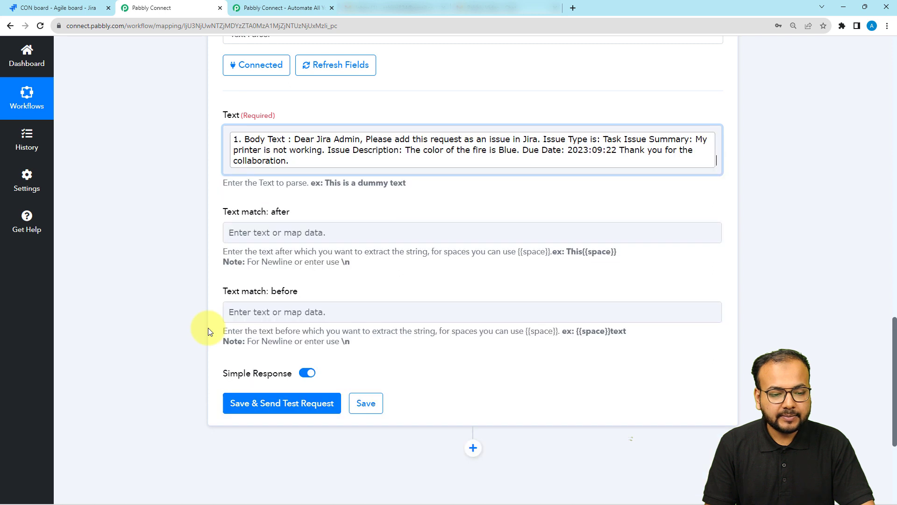
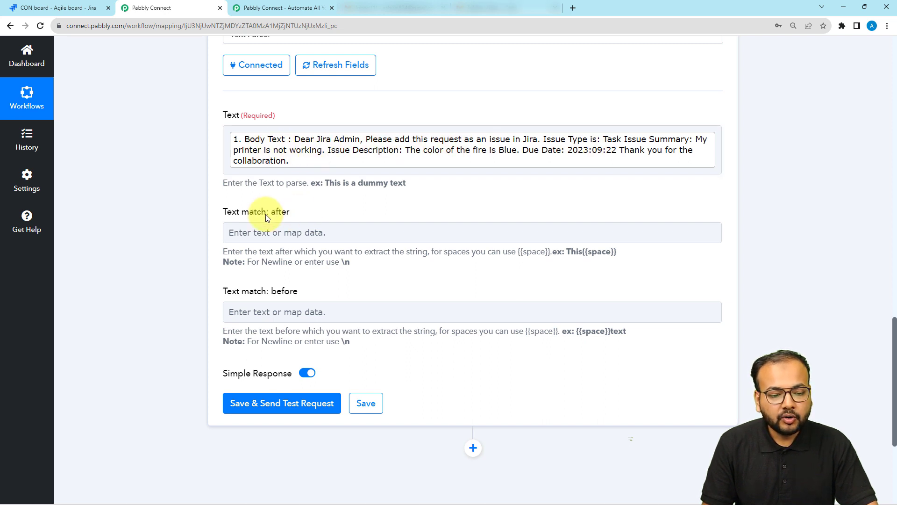
# Set the Text Parser's "Text match: after" value to "Summary:".
pyautogui.click(265, 232)
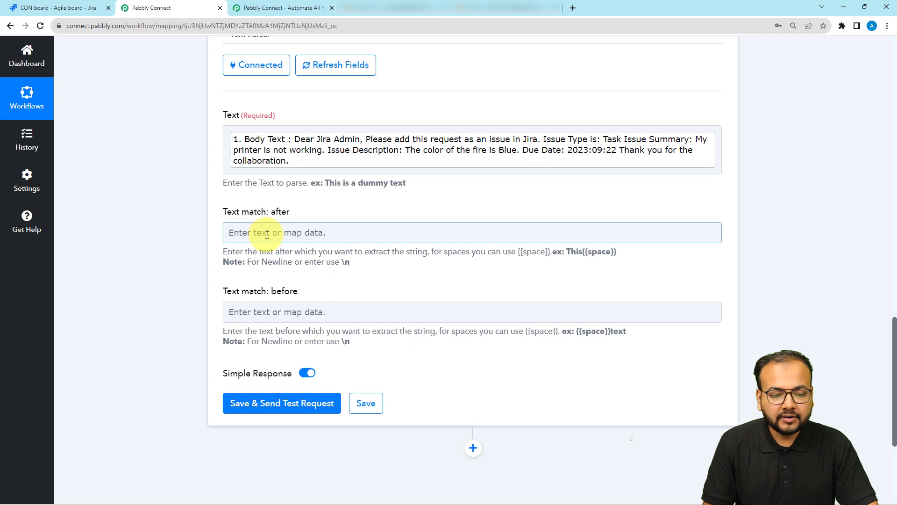
pyautogui.click(583, 168)
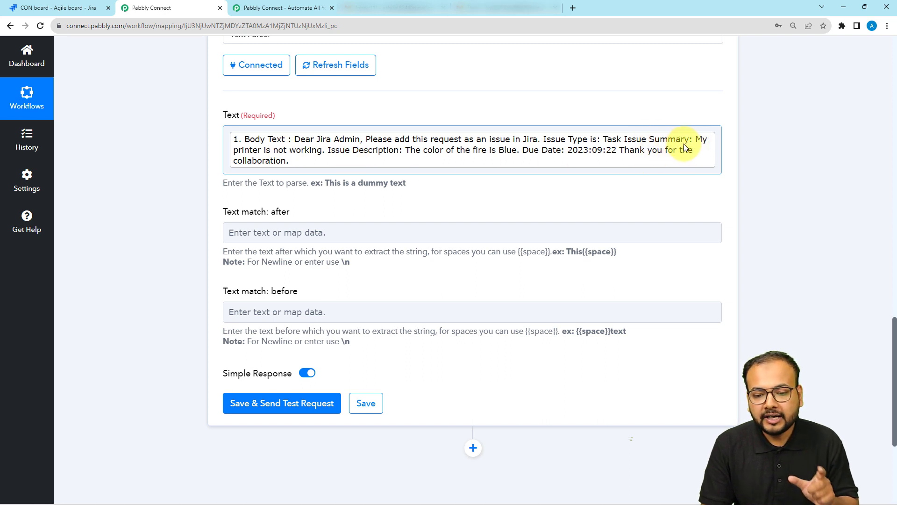
pyautogui.click(440, 227)
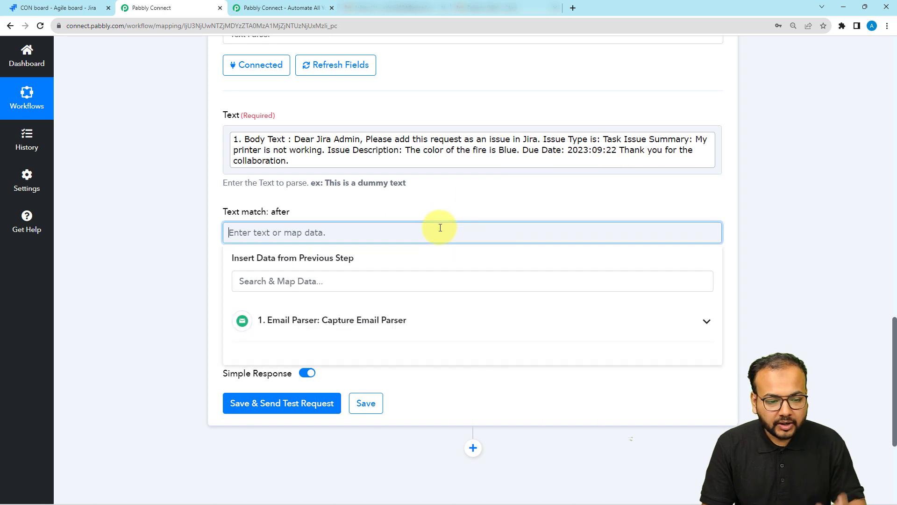
pyautogui.write('S')
pyautogui.press('BackSpace')
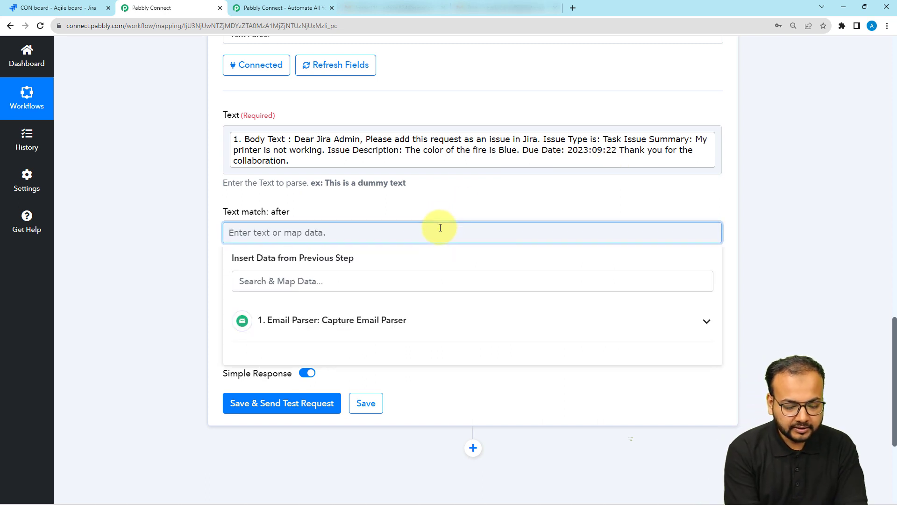
pyautogui.write('Summar')
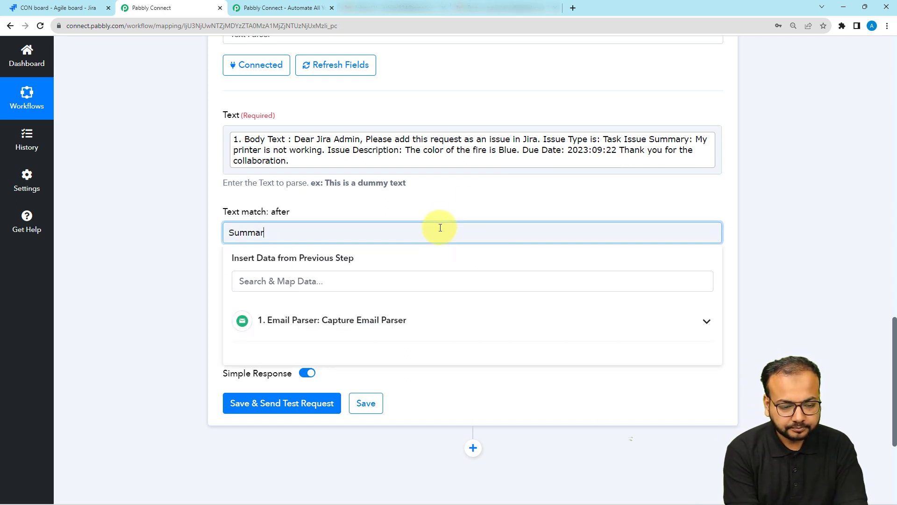
pyautogui.write('uy')
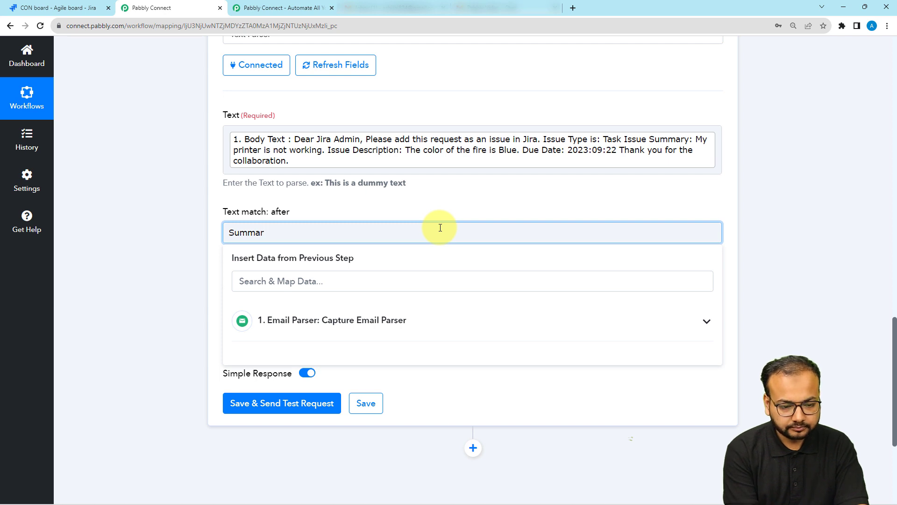
pyautogui.write(':')
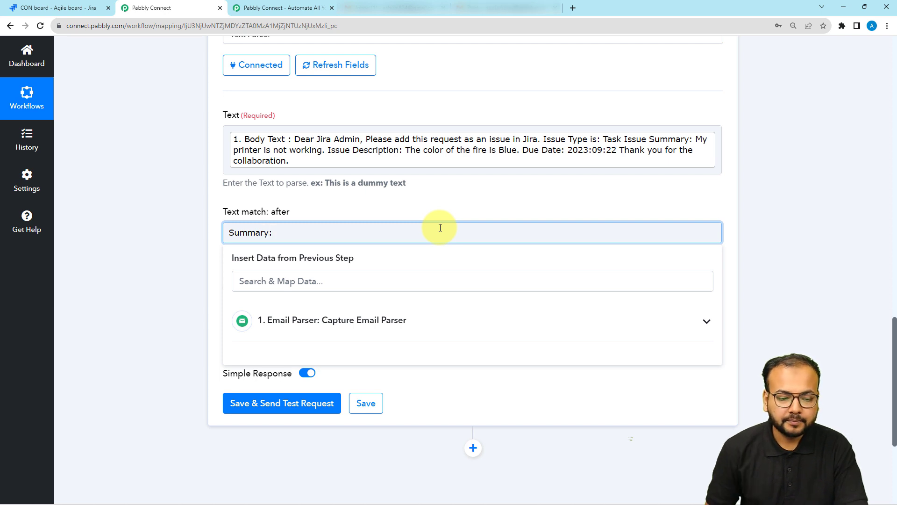
pyautogui.click(467, 210)
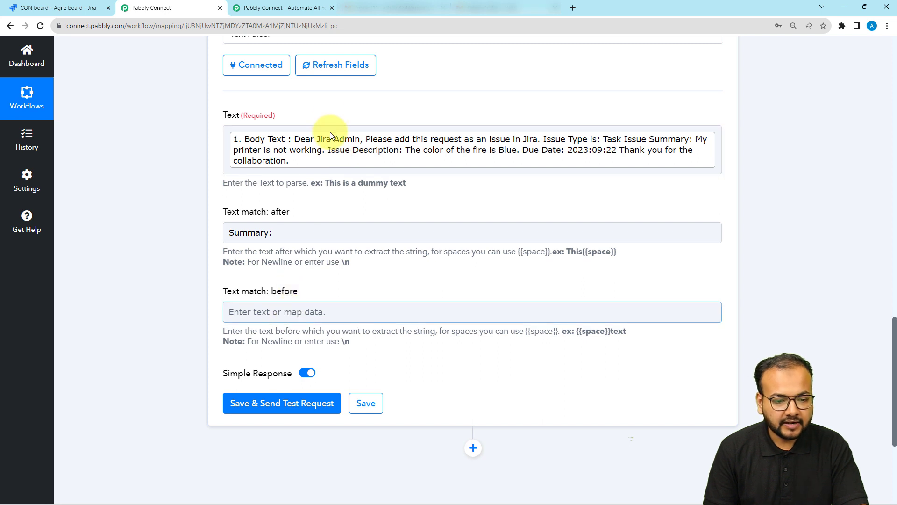
# Set "Text match: before" to "Issue", then save the Text Parser step and send a test request.
pyautogui.click(317, 312)
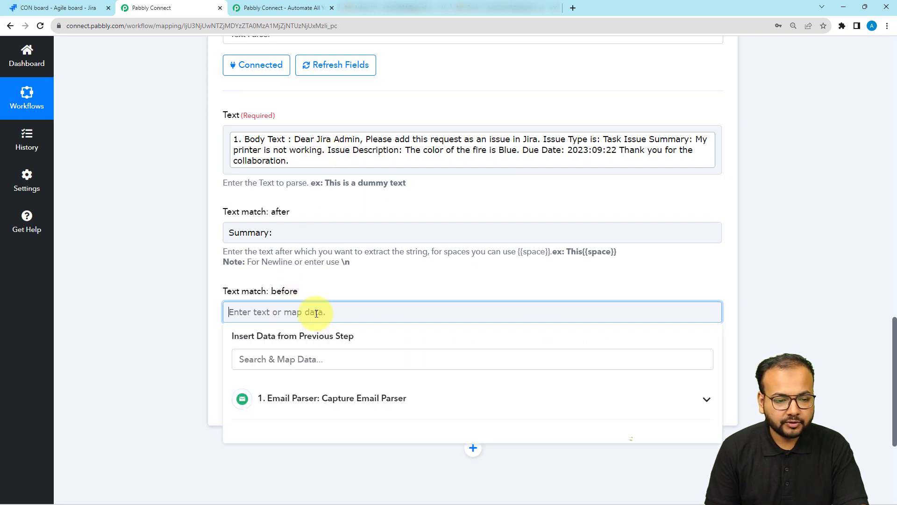
pyautogui.write('Iss')
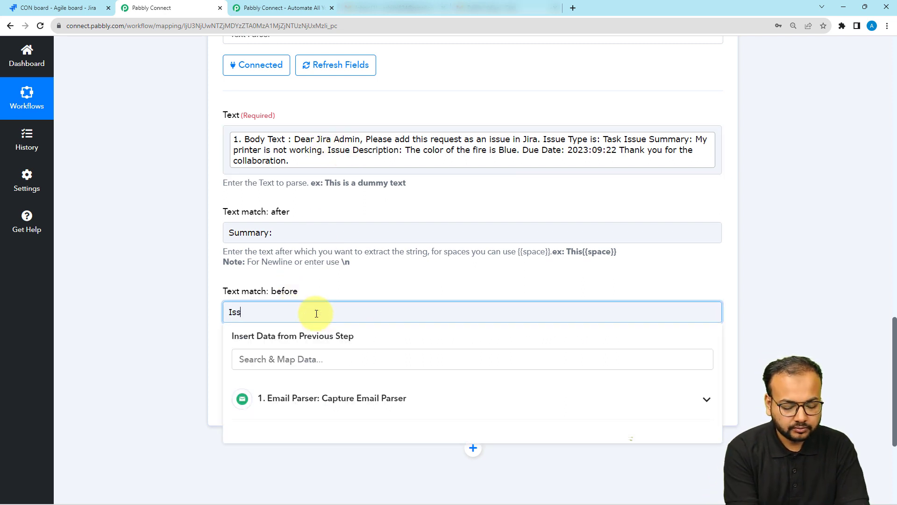
pyautogui.write('ue')
pyautogui.click(130, 265)
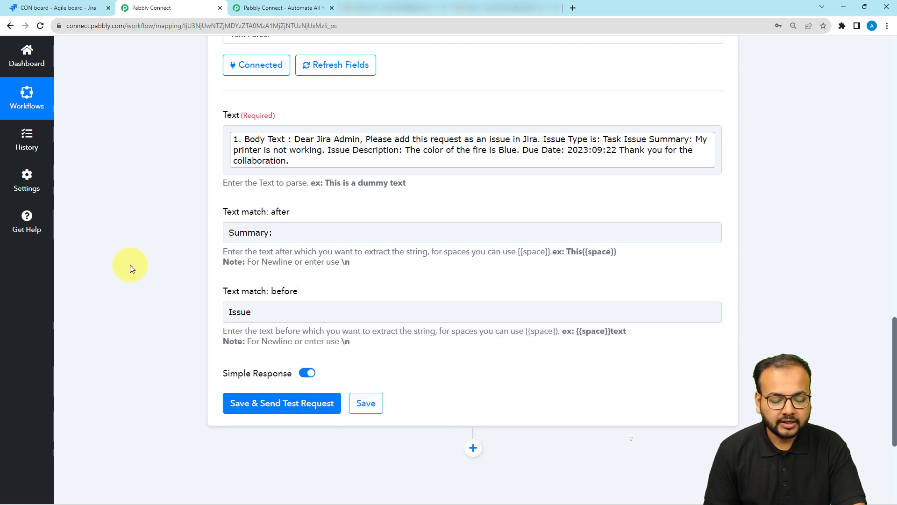
pyautogui.scroll(-2, 130, 265)
pyautogui.click(241, 314)
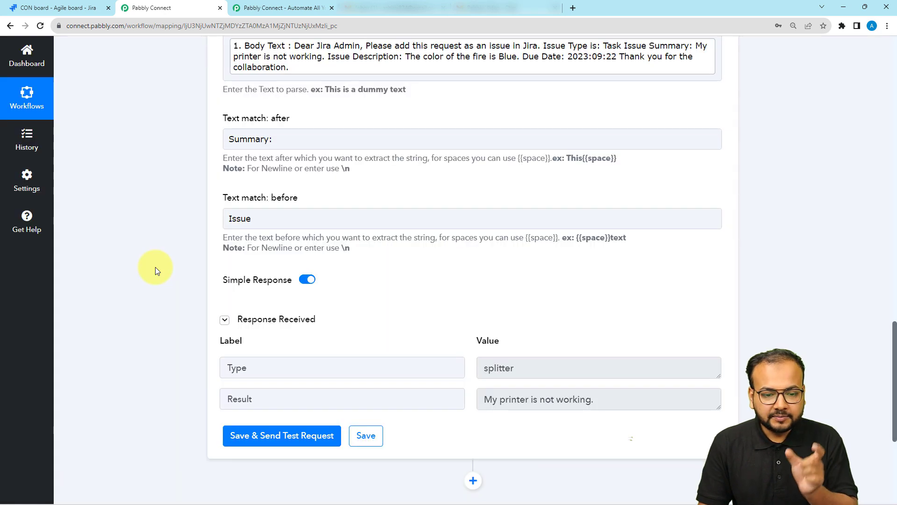
# Compare the Result in the Text Parser's response with the mapped email text and the two match settings.
pyautogui.scroll(1, 225, 232)
pyautogui.click(265, 177)
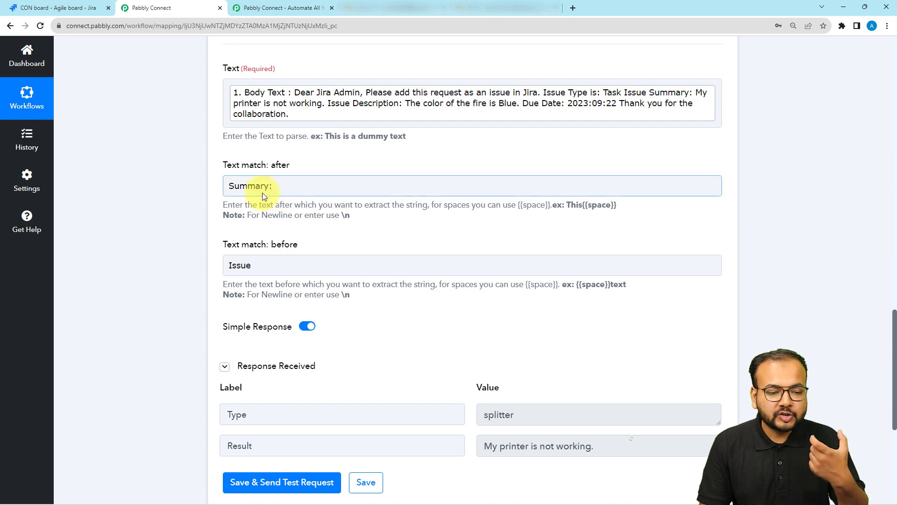
pyautogui.scroll(-2, 178, 254)
pyautogui.scroll(-3, 171, 258)
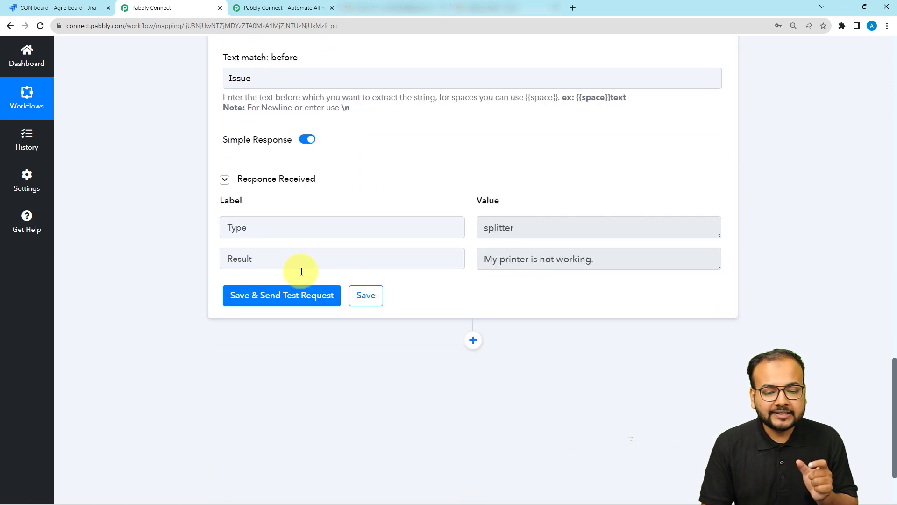
pyautogui.click(580, 267)
pyautogui.moveTo(594, 259); pyautogui.dragTo(484, 258)
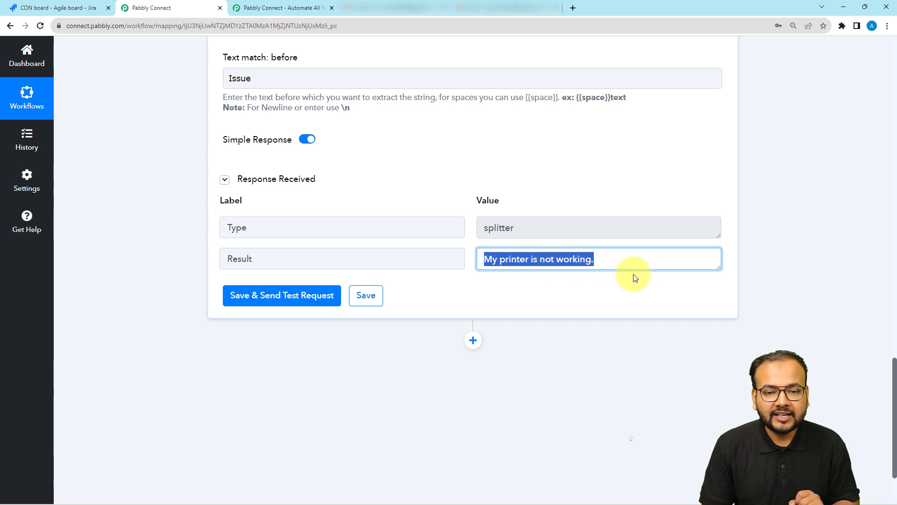
pyautogui.scroll(6, 595, 280)
pyautogui.scroll(-1, 598, 282)
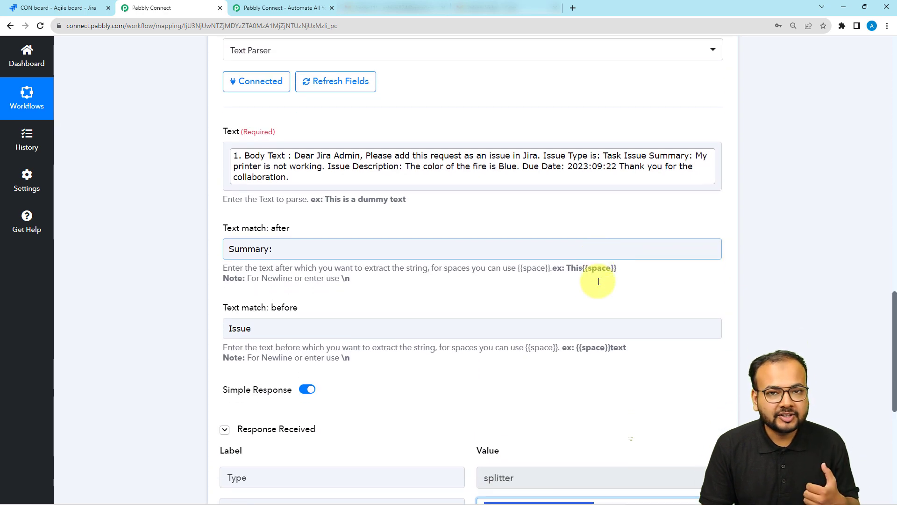
pyautogui.scroll(2, 598, 281)
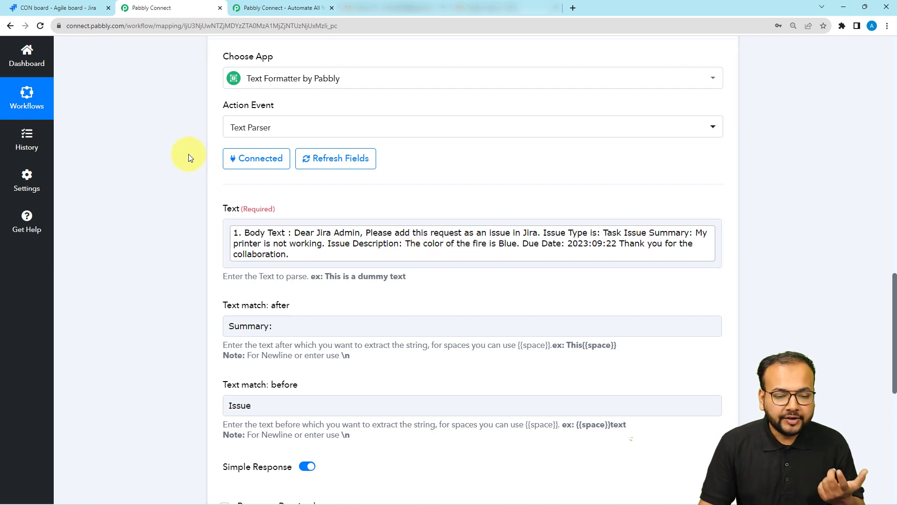
# Copy the configured Text Formatter step for reuse in the workflow and dismiss the confirmation.
pyautogui.click(414, 251)
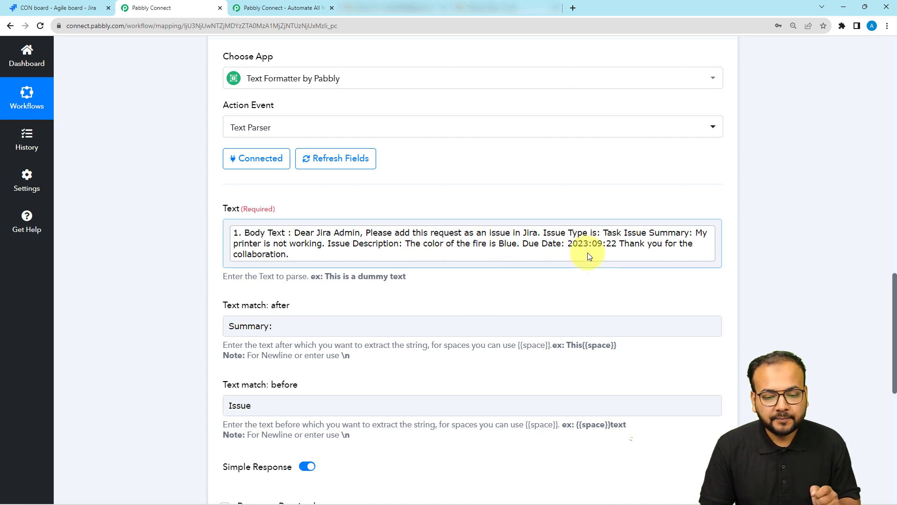
pyautogui.click(426, 218)
pyautogui.scroll(1, 425, 218)
pyautogui.scroll(1, 425, 218)
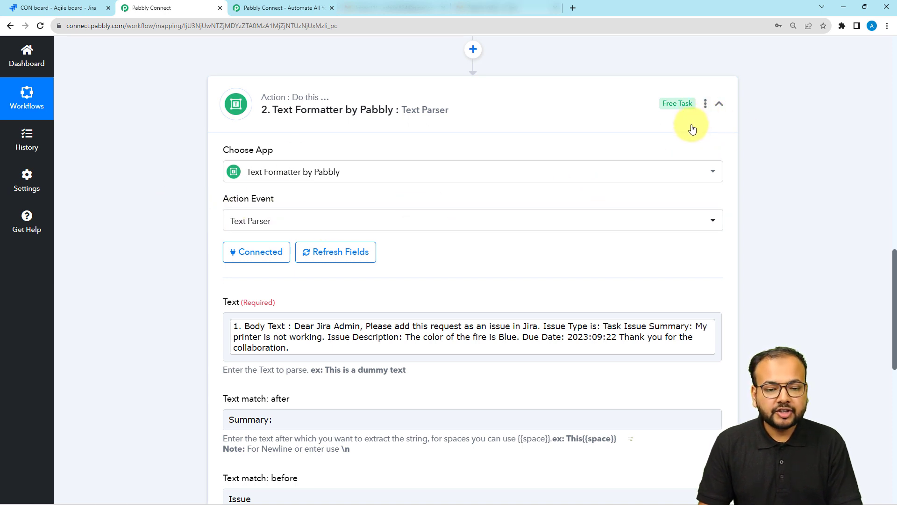
pyautogui.click(705, 104)
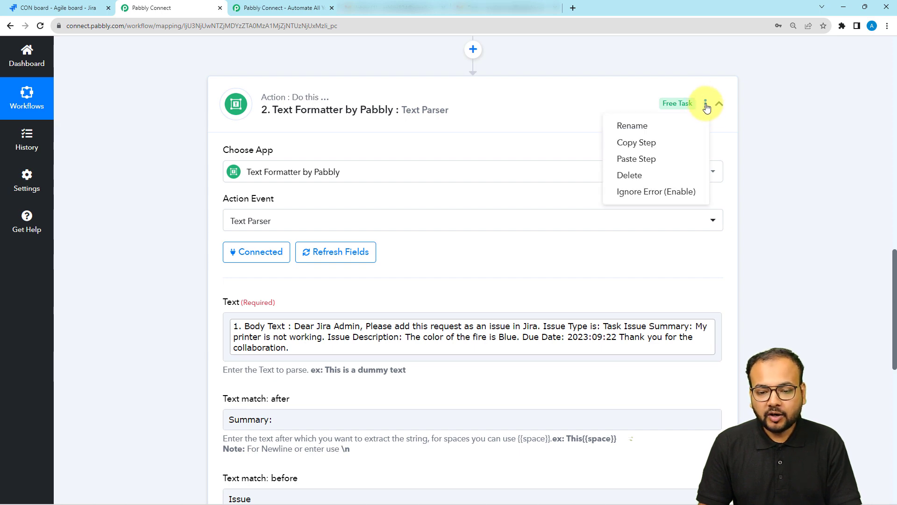
pyautogui.click(637, 142)
pyautogui.click(467, 316)
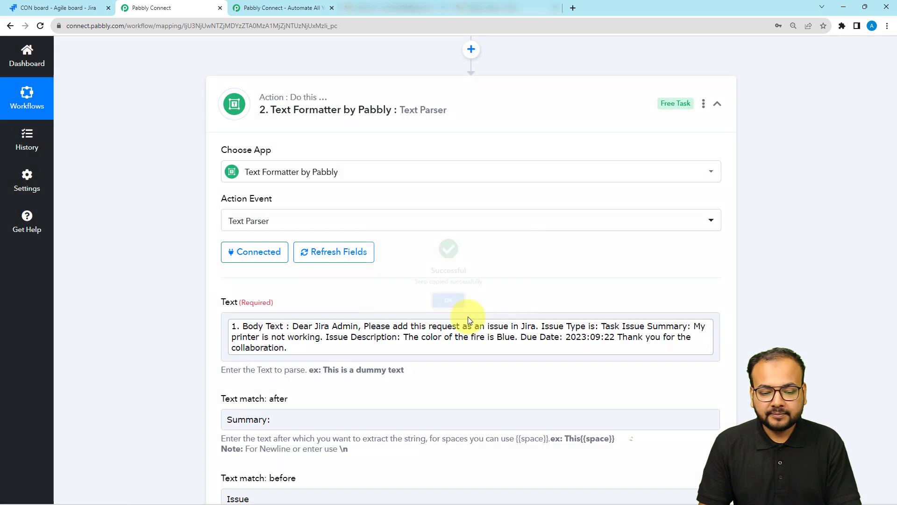
# Paste the copied Text Parser step below step 2 and expand the pasted step's settings.
pyautogui.click(704, 104)
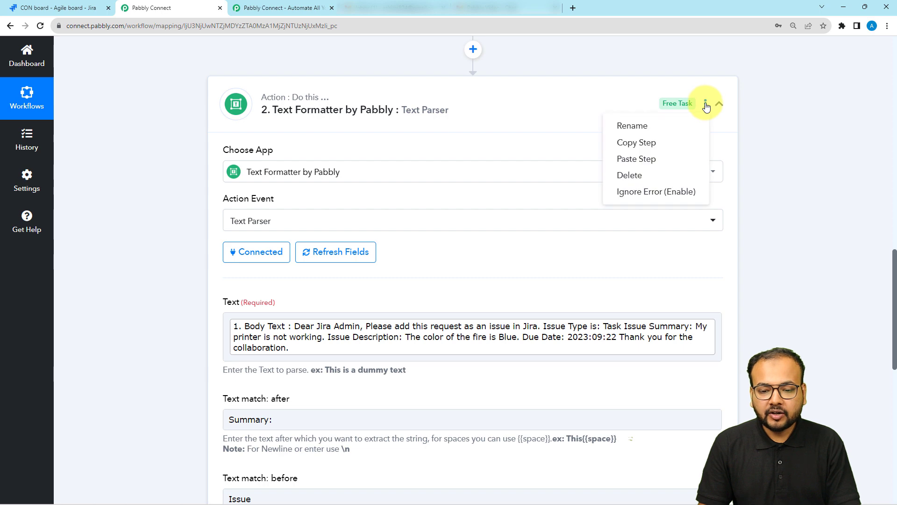
pyautogui.click(640, 164)
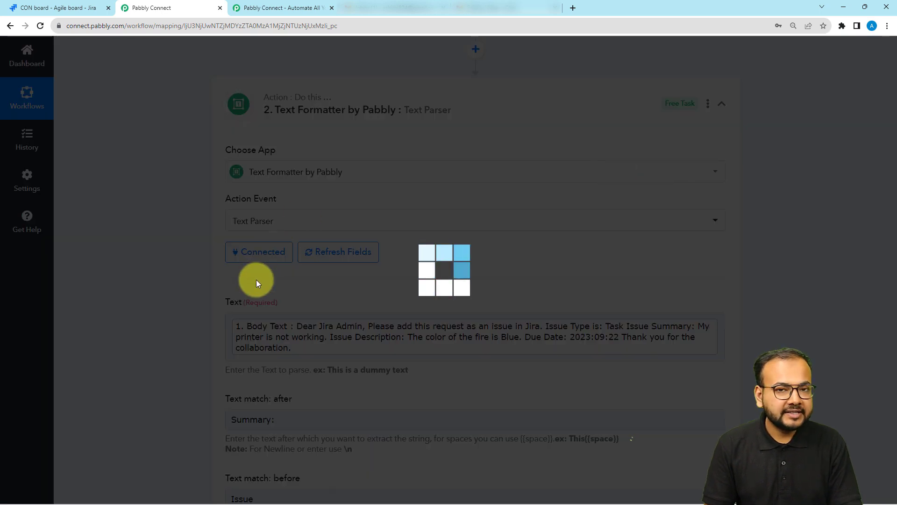
pyautogui.scroll(-10, 207, 307)
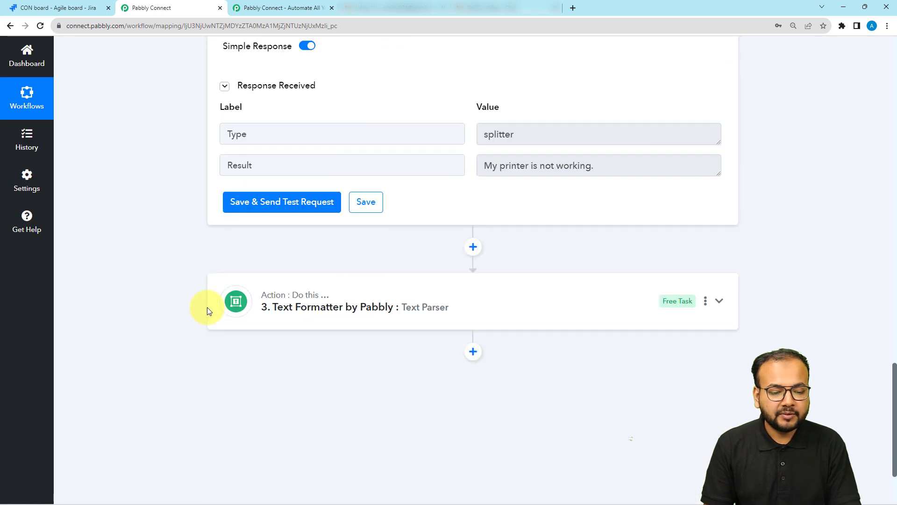
pyautogui.click(236, 300)
pyautogui.scroll(-6, 201, 296)
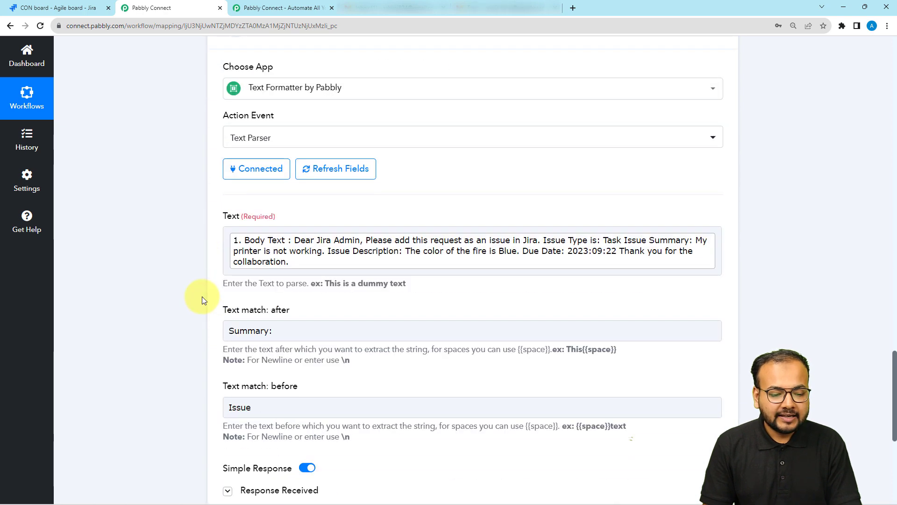
pyautogui.scroll(-2, 202, 296)
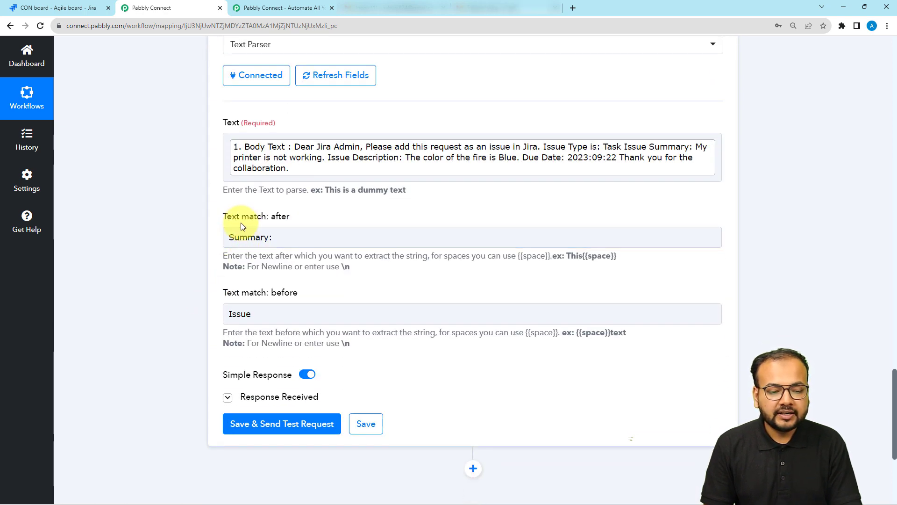
# Set the pasted Text Parser step's "Text match: after" value to "Description:".
pyautogui.click(243, 313)
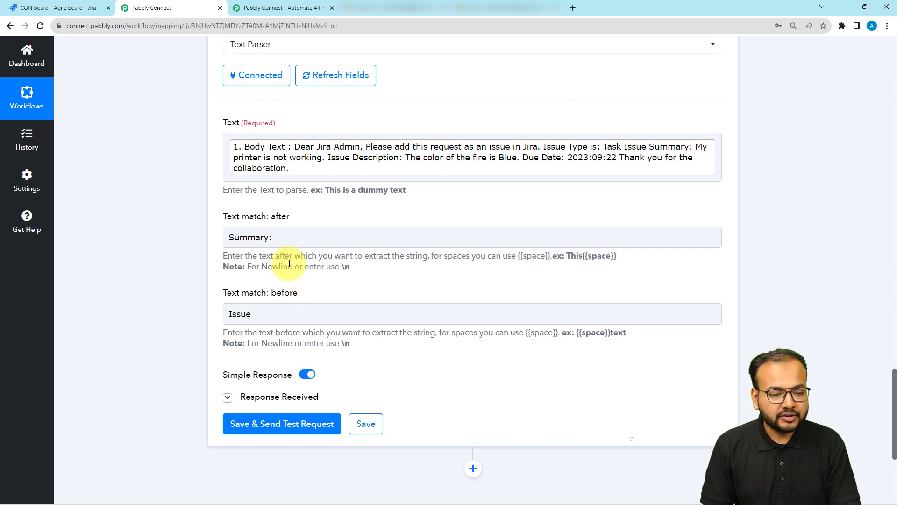
pyautogui.click(280, 240)
pyautogui.hotkey('ctrl', 'a')
pyautogui.press('BackSpace')
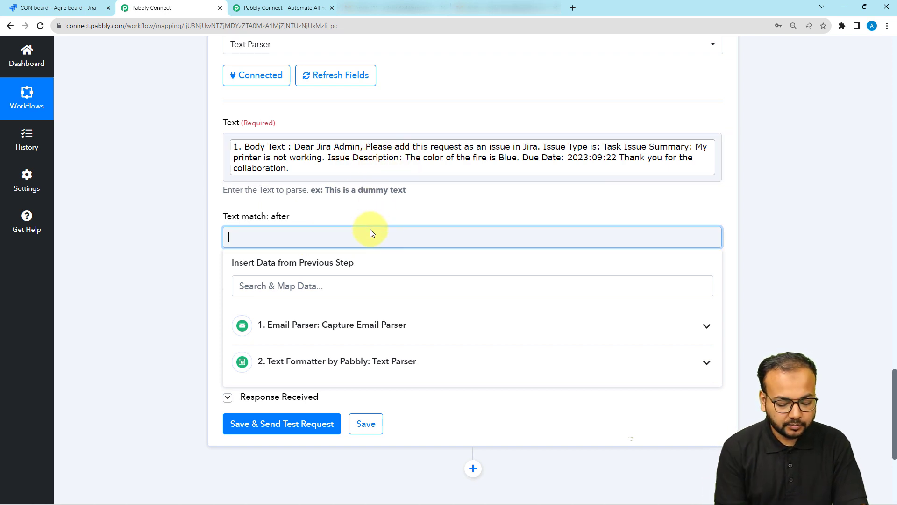
pyautogui.write('Descr')
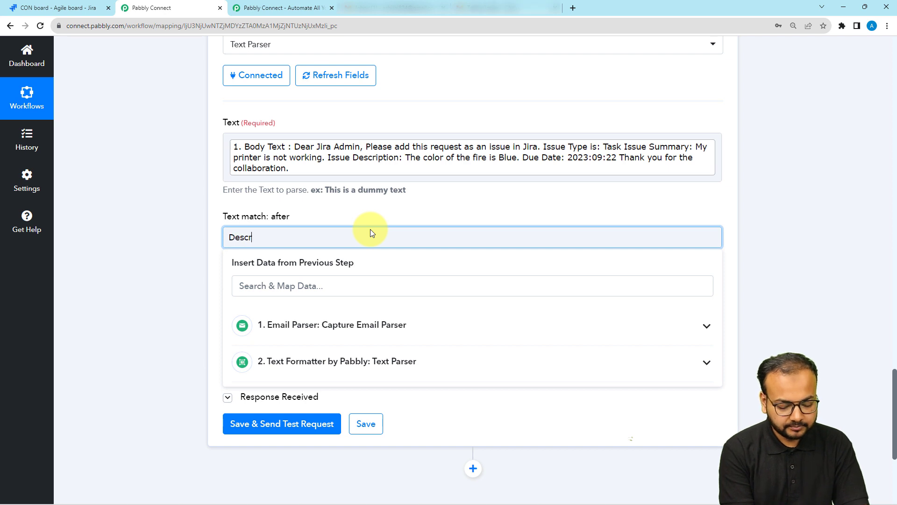
pyautogui.write('iption')
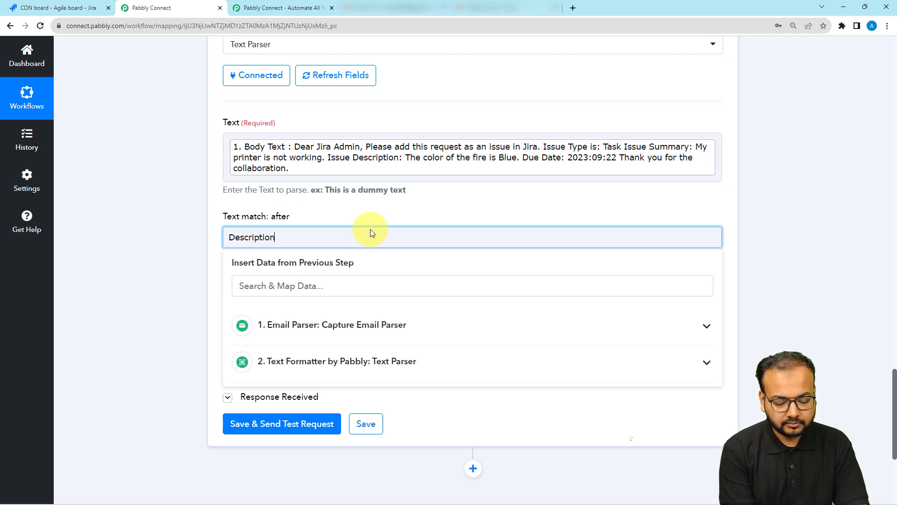
pyautogui.write(':')
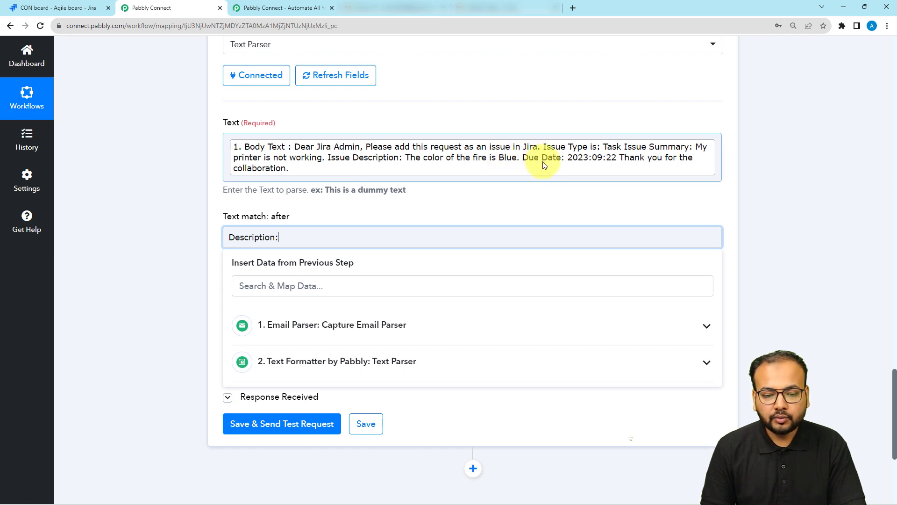
# Set "Text match: before" to "Due" in the pasted step, save it with a test request, and check the Result value.
pyautogui.click(267, 313)
pyautogui.write('Issue')
pyautogui.click(275, 314)
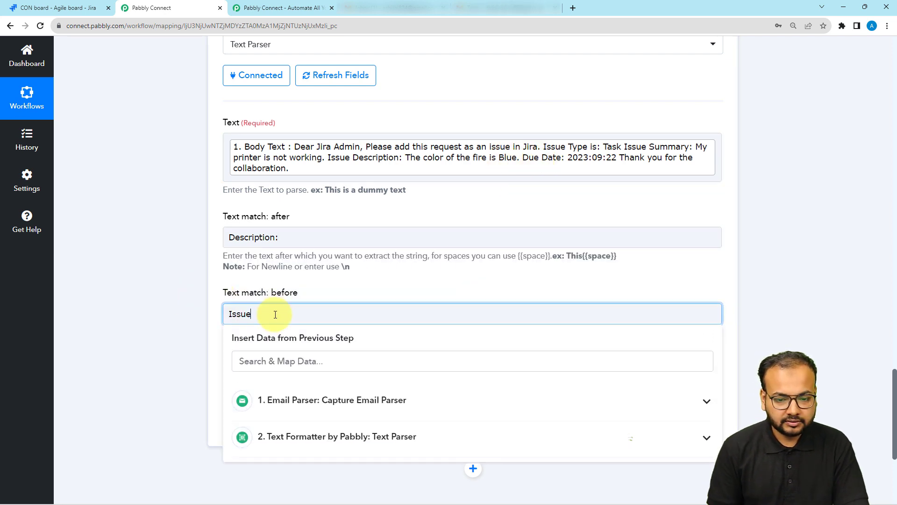
pyautogui.press('BackSpace')
pyautogui.press('BackSpace')
pyautogui.press('BackSpace')
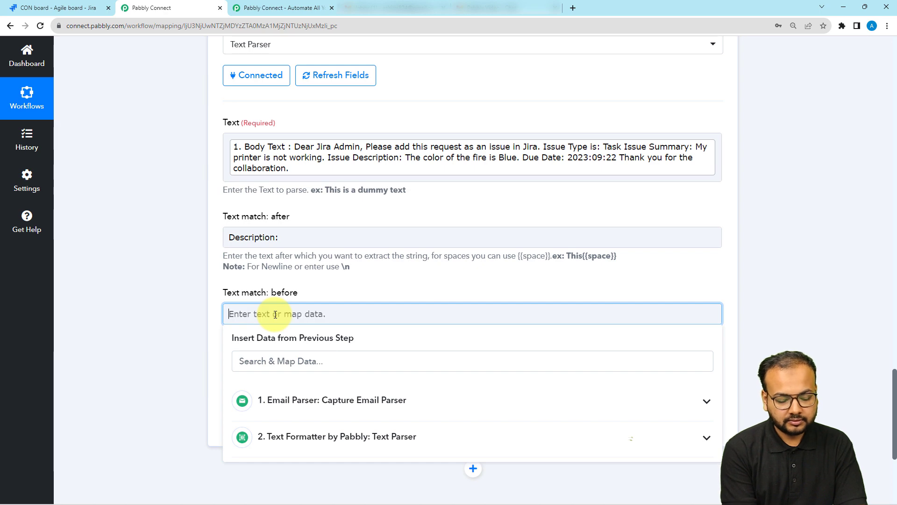
pyautogui.write('Due')
pyautogui.click(216, 282)
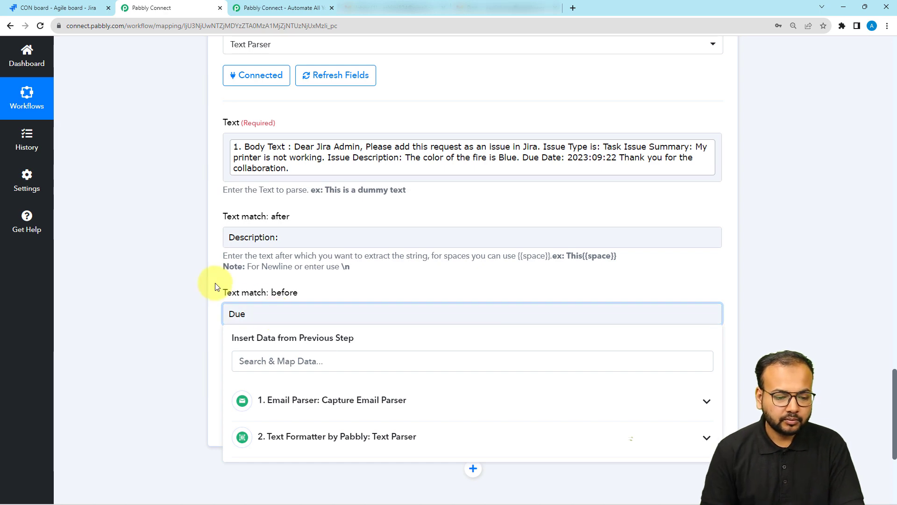
pyautogui.scroll(-2, 187, 298)
pyautogui.click(280, 330)
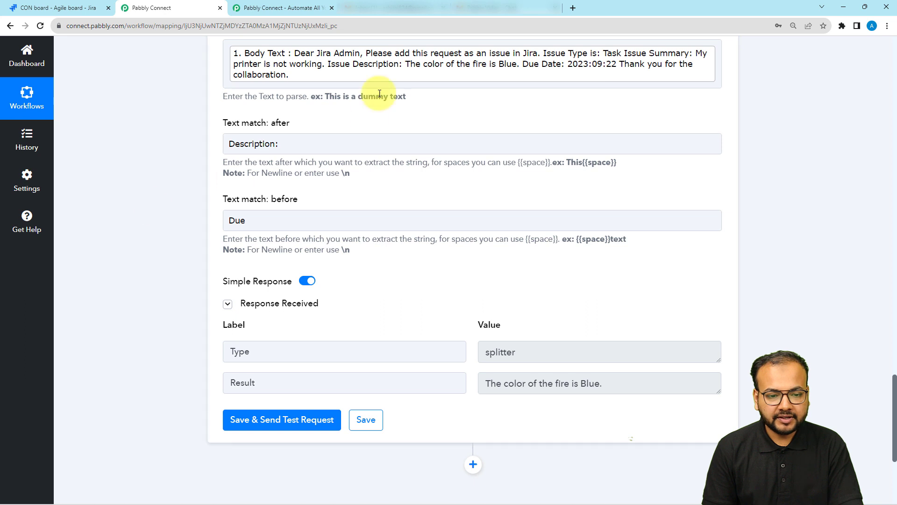
pyautogui.moveTo(610, 384); pyautogui.dragTo(489, 401)
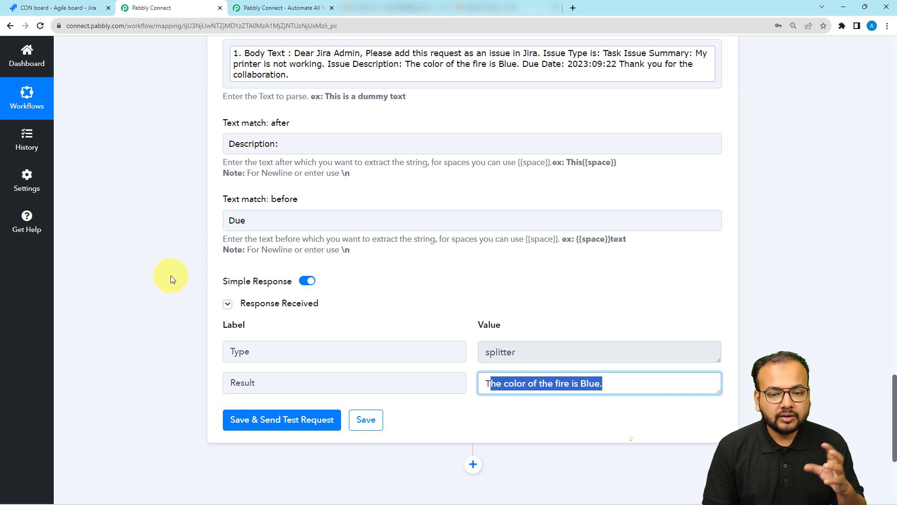
# Add an empty action step after the issue description's Text Parser step.
pyautogui.scroll(-1, 170, 275)
pyautogui.scroll(-2, 172, 278)
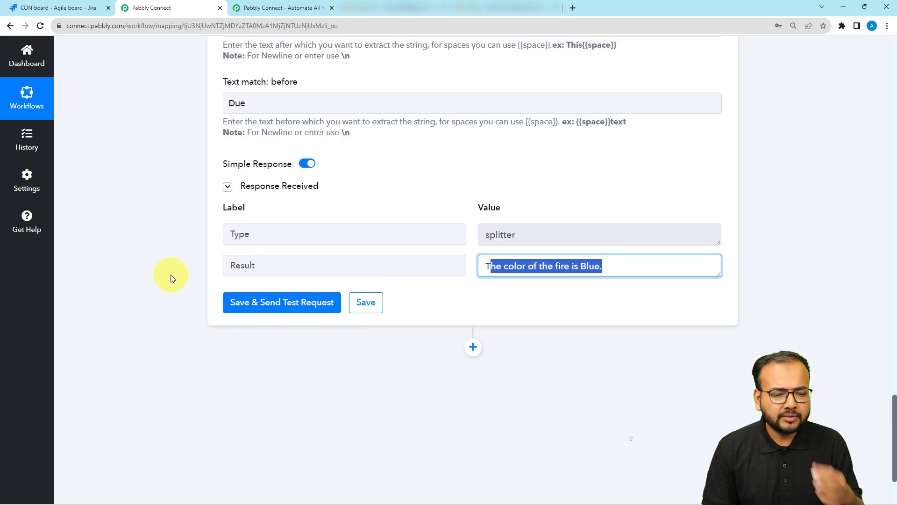
pyautogui.scroll(-1, 170, 273)
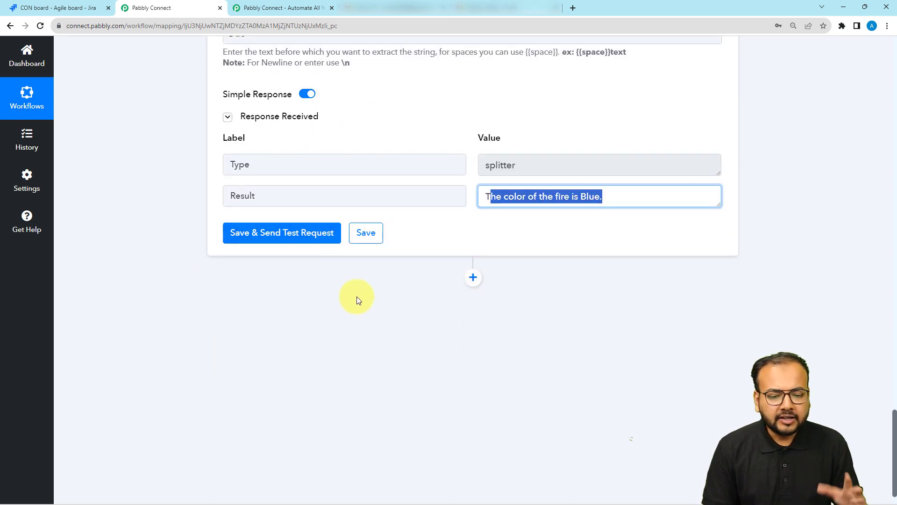
pyautogui.click(472, 278)
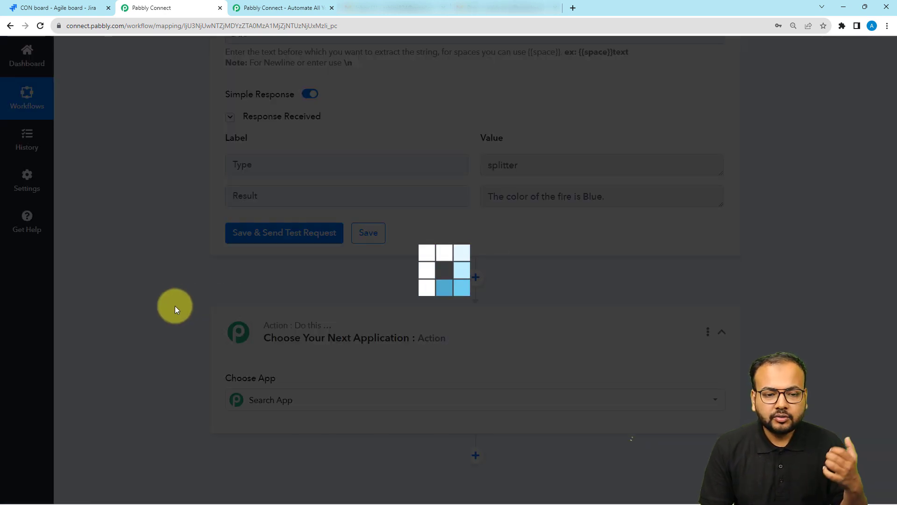
# Insert a Filter by Pabbly step between the Email Parser trigger and the first Text Parser step.
pyautogui.scroll(8, 176, 309)
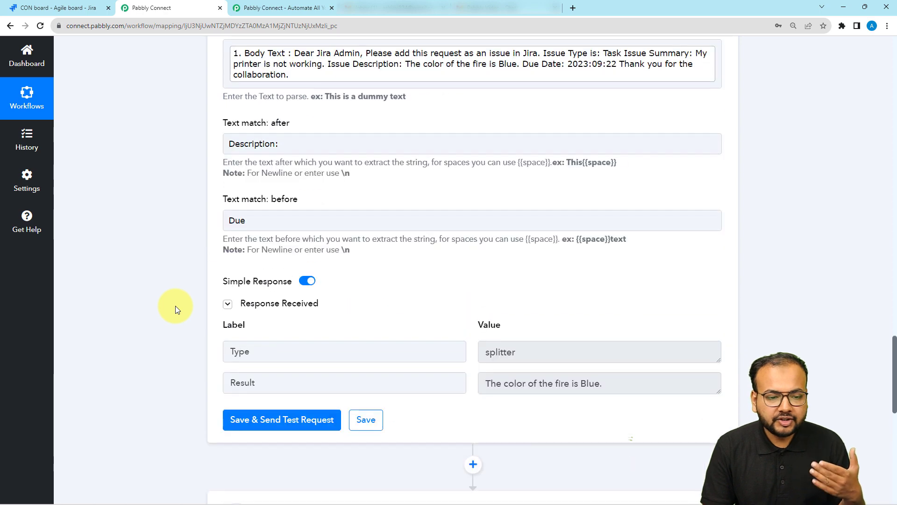
pyautogui.scroll(5, 175, 305)
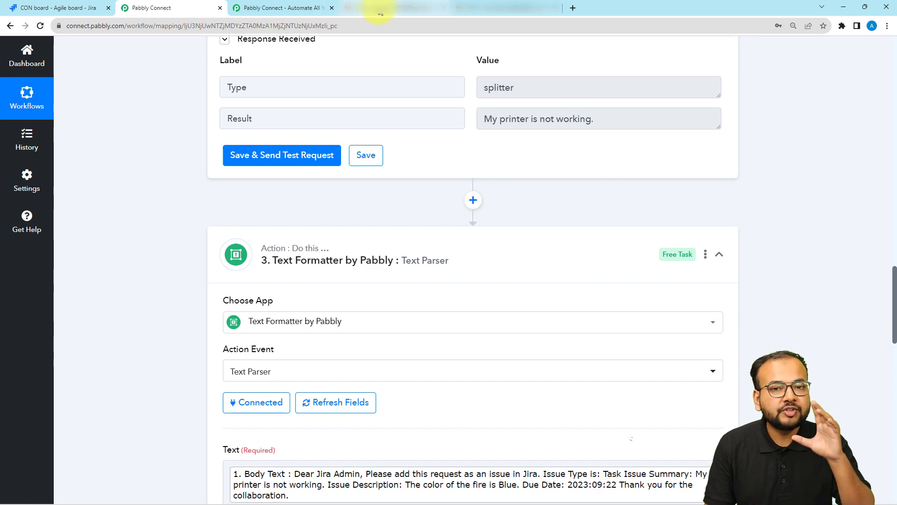
pyautogui.scroll(1, 195, 198)
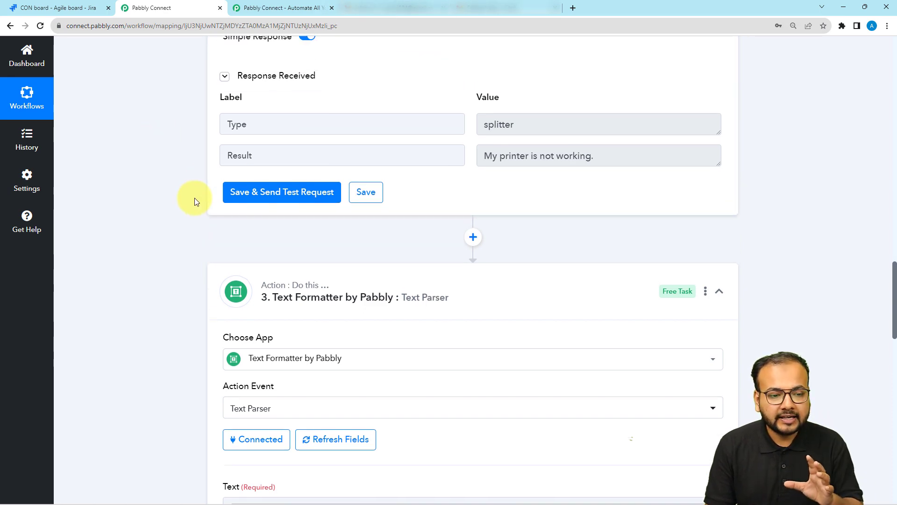
pyautogui.scroll(3, 195, 198)
pyautogui.scroll(4, 195, 198)
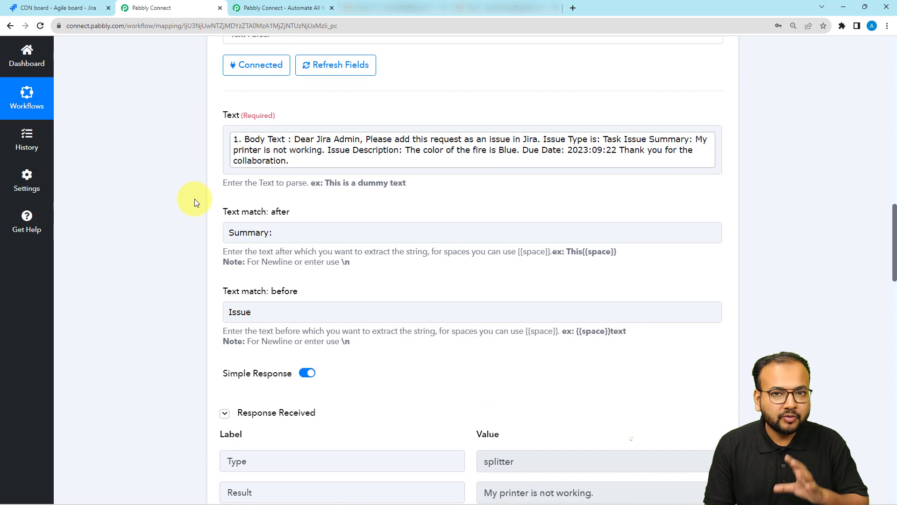
pyautogui.scroll(9, 194, 198)
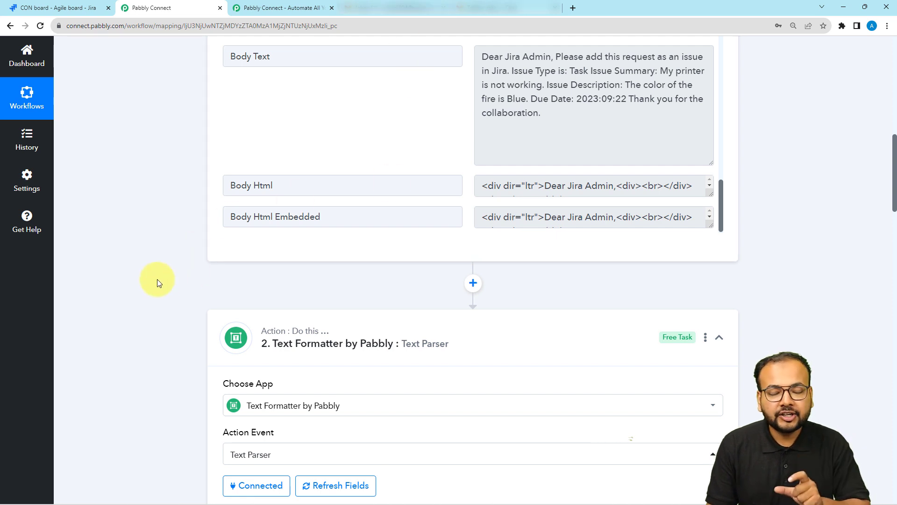
pyautogui.click(472, 285)
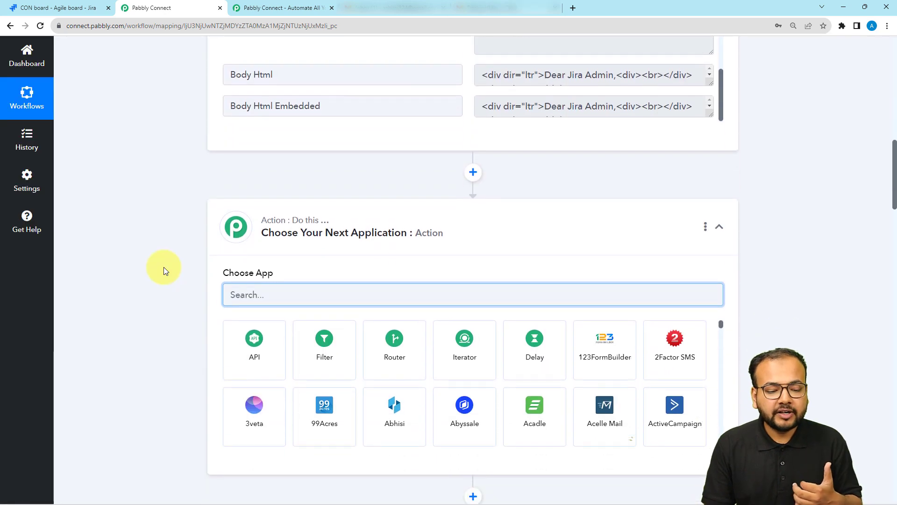
pyautogui.scroll(-2, 163, 270)
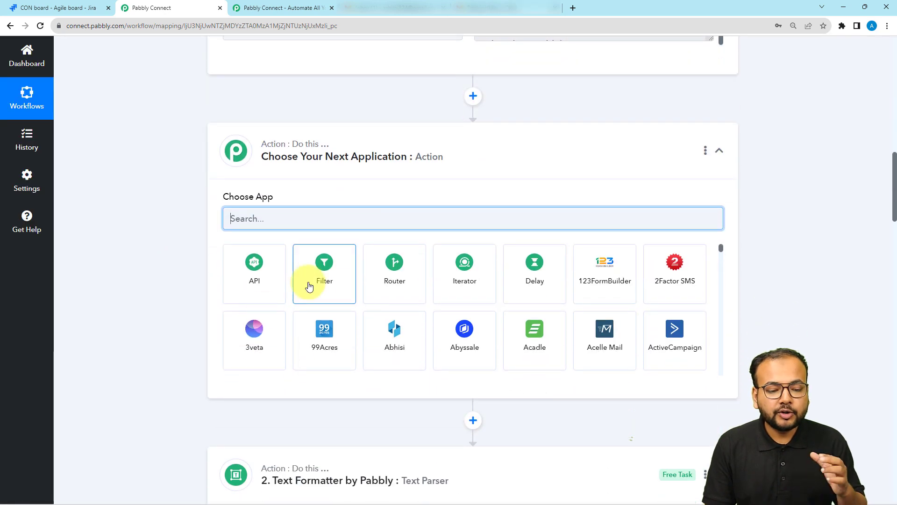
pyautogui.click(336, 286)
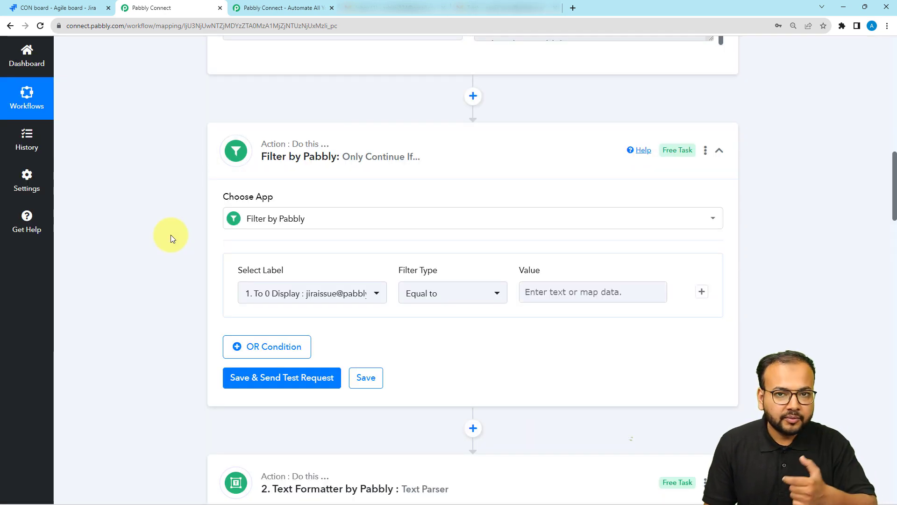
# Examine the Subject label and its value in the captured Email Parser response for use as the filter criterion.
pyautogui.scroll(-2, 170, 235)
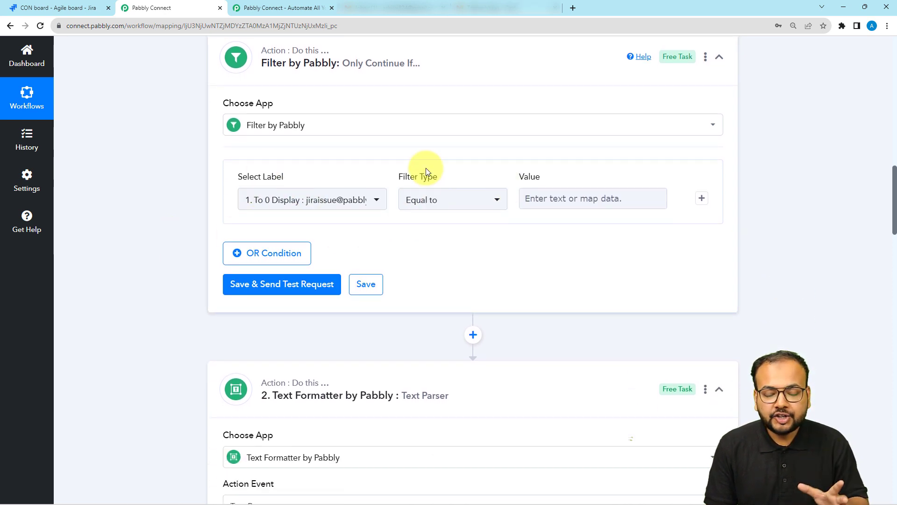
pyautogui.click(535, 204)
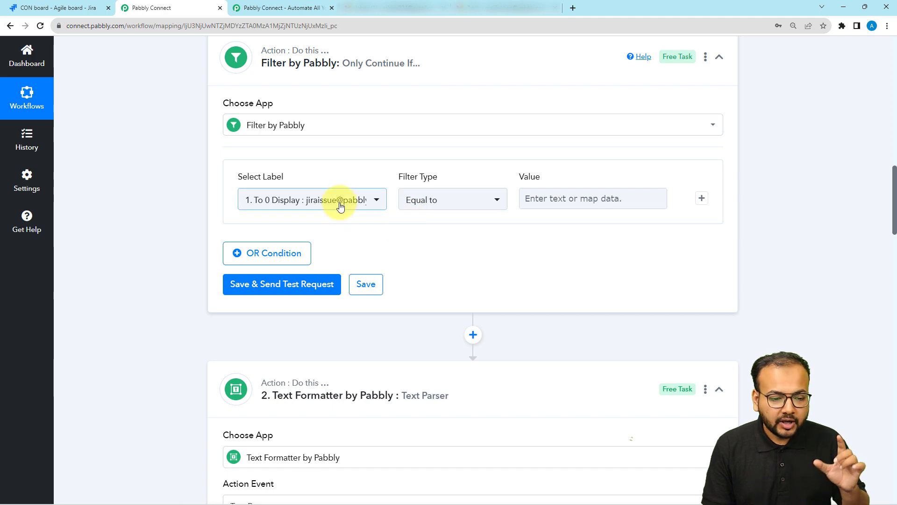
pyautogui.scroll(5, 165, 227)
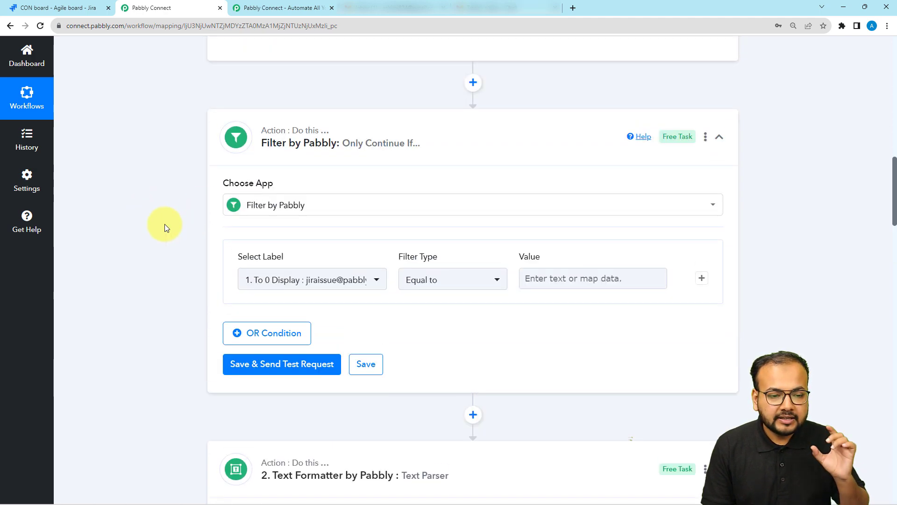
pyautogui.scroll(6, 165, 223)
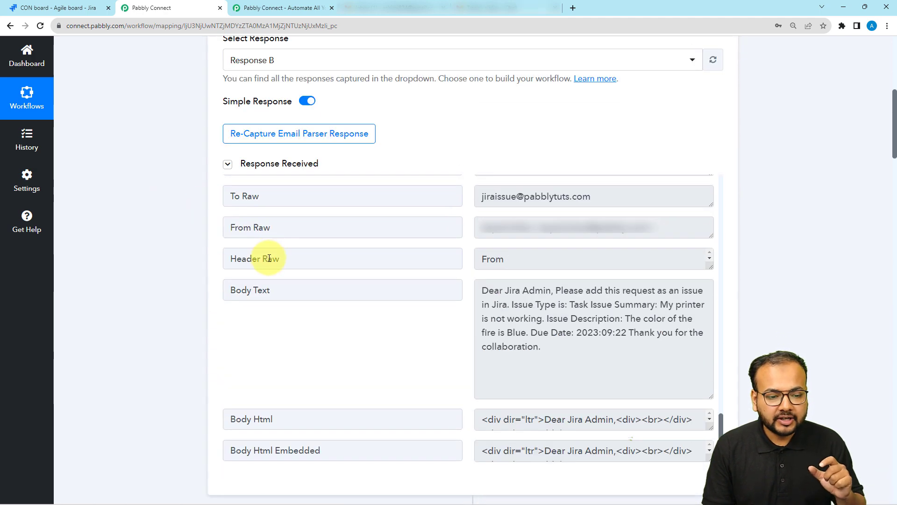
pyautogui.scroll(5, 262, 258)
pyautogui.scroll(10, 269, 260)
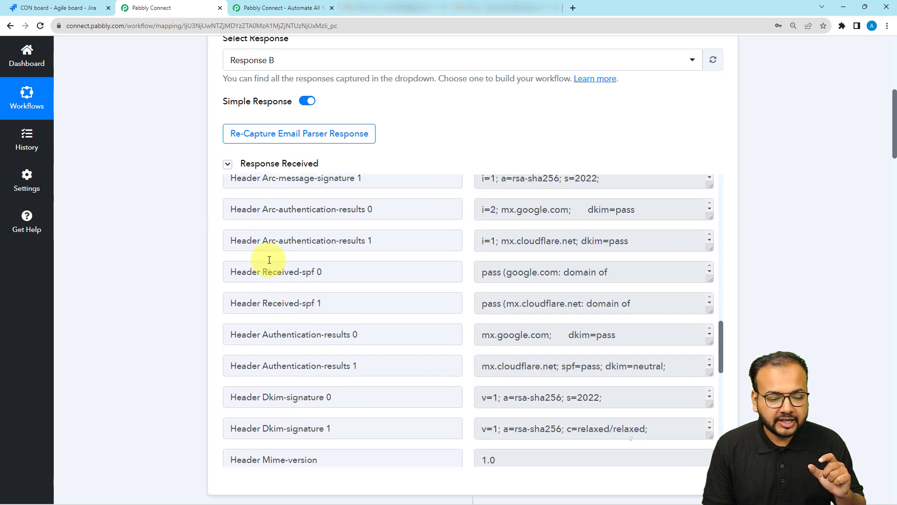
pyautogui.scroll(10, 269, 260)
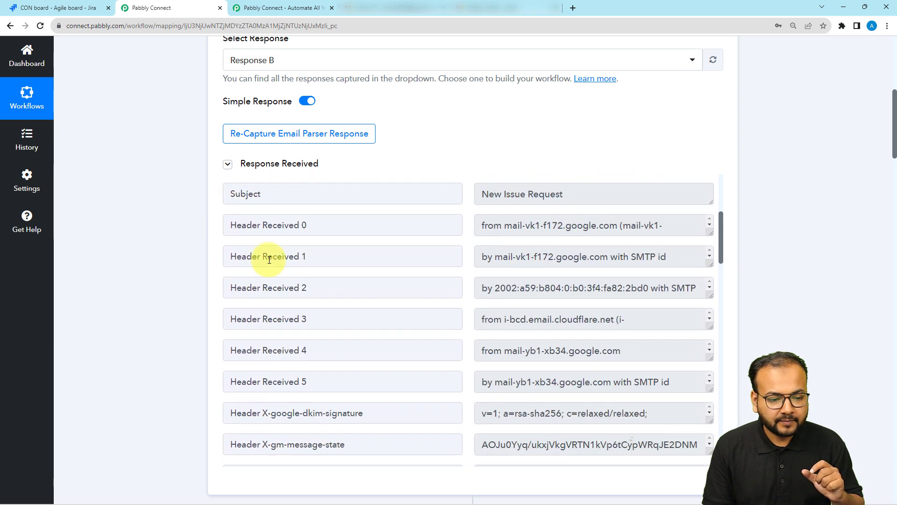
pyautogui.moveTo(261, 232); pyautogui.dragTo(225, 239)
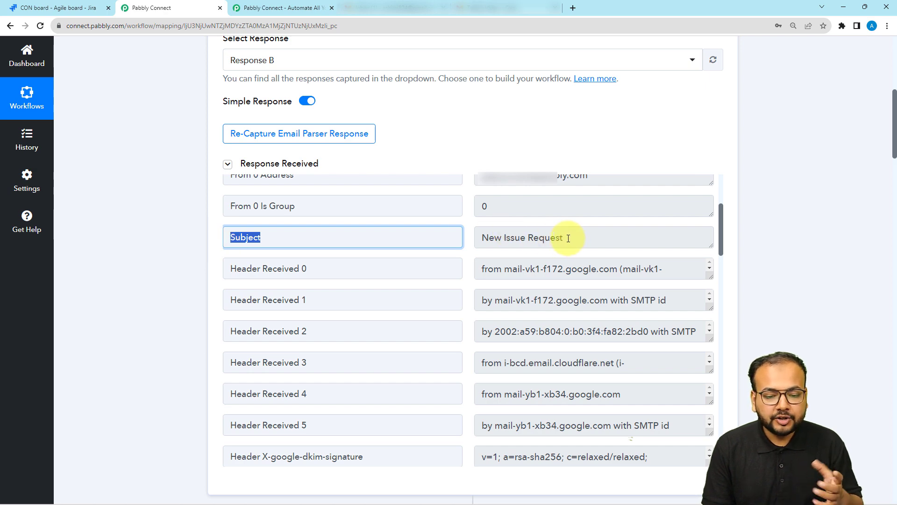
pyautogui.moveTo(569, 238); pyautogui.dragTo(477, 236)
# Set the Filter step's label to the Email Parser's Subject field.
pyautogui.scroll(-2, 175, 255)
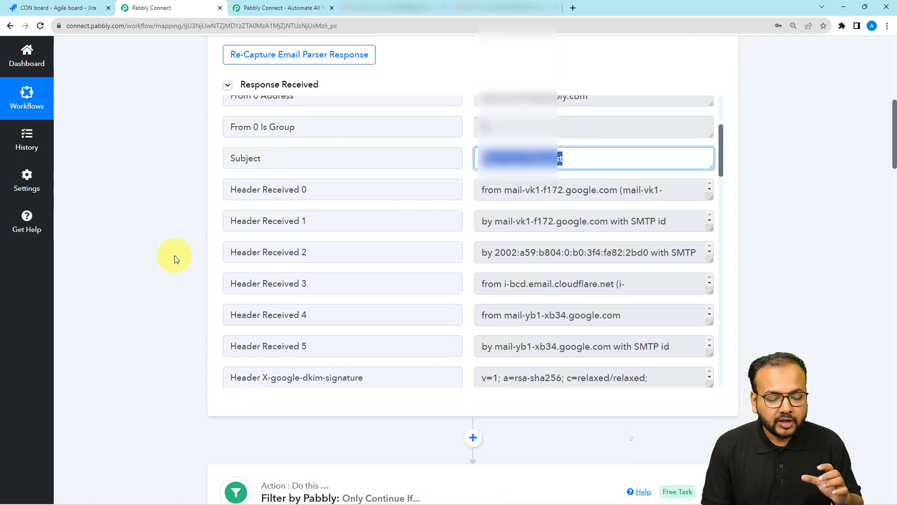
pyautogui.scroll(-12, 174, 255)
pyautogui.click(360, 159)
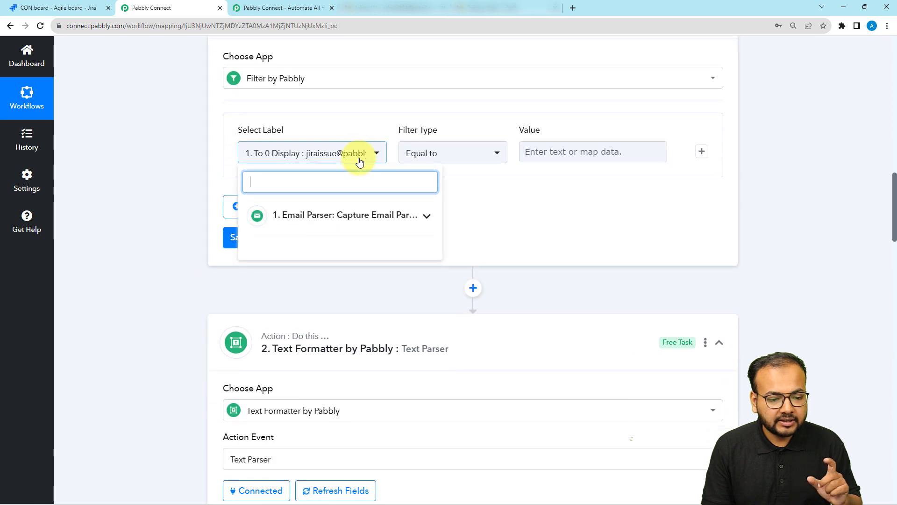
pyautogui.click(311, 216)
pyautogui.scroll(-2, 311, 351)
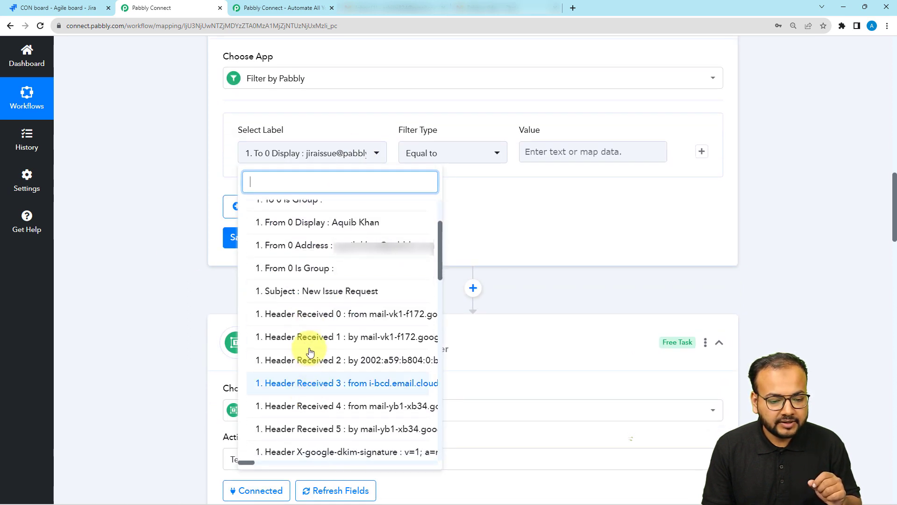
pyautogui.click(269, 291)
pyautogui.click(193, 271)
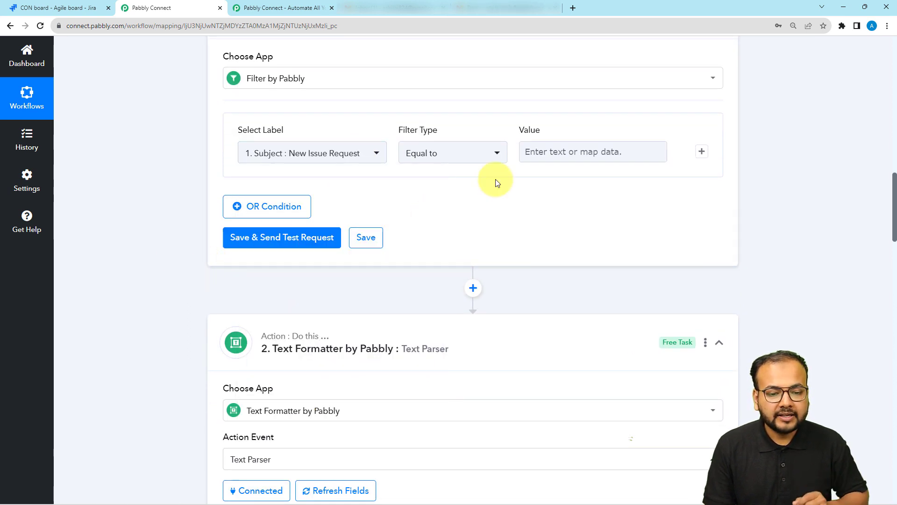
# Set the filter type to Contains and the filter value to "Issue Request".
pyautogui.click(472, 159)
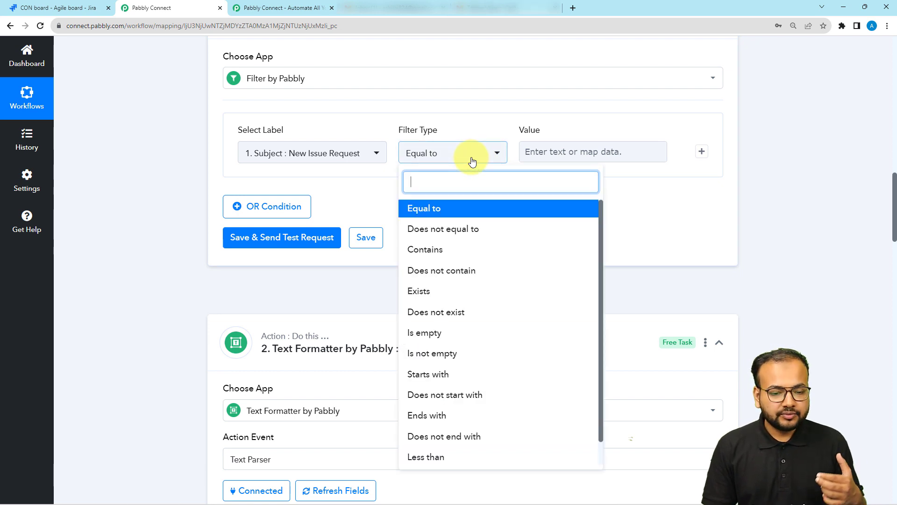
pyautogui.click(425, 250)
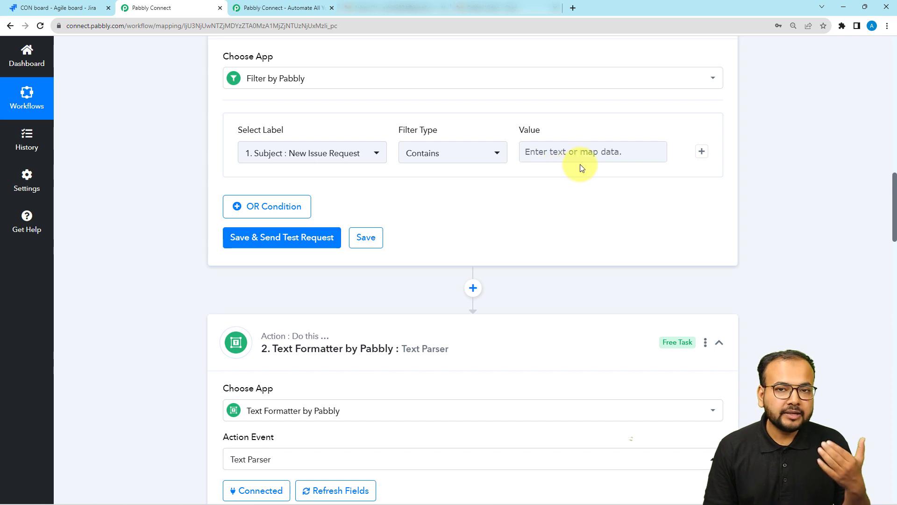
pyautogui.click(555, 152)
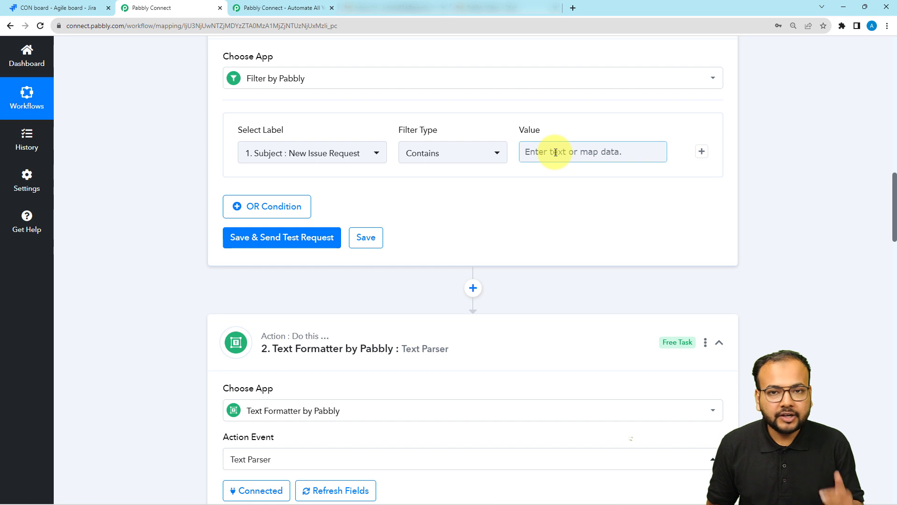
pyautogui.click(555, 153)
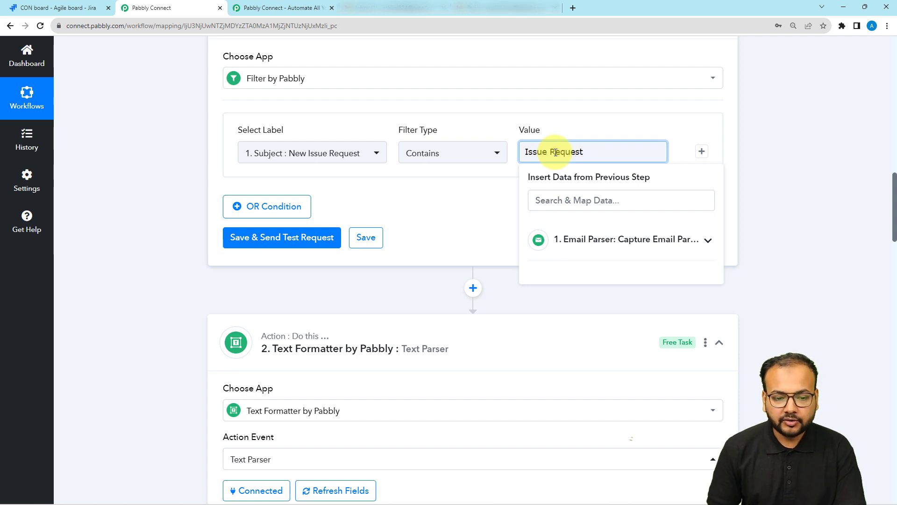
pyautogui.click(501, 201)
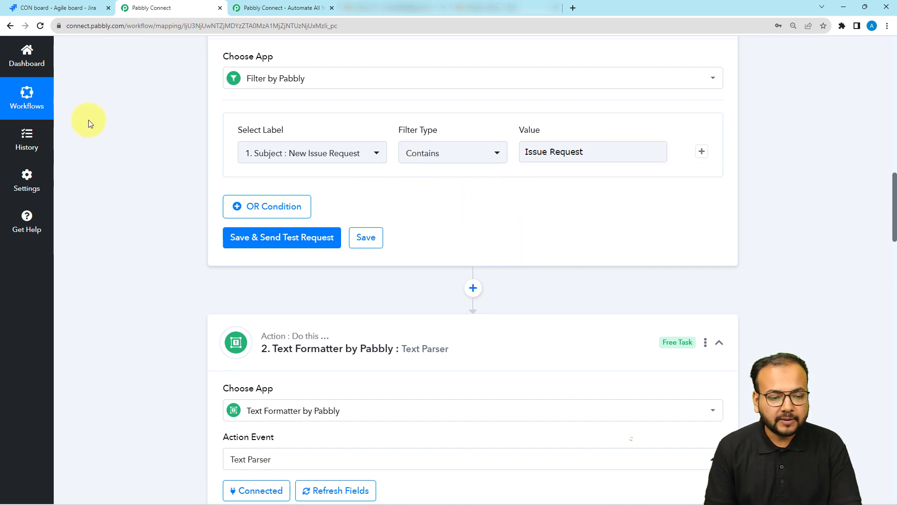
# Save the Filter step with a test request and check the returned condition message.
pyautogui.click(253, 247)
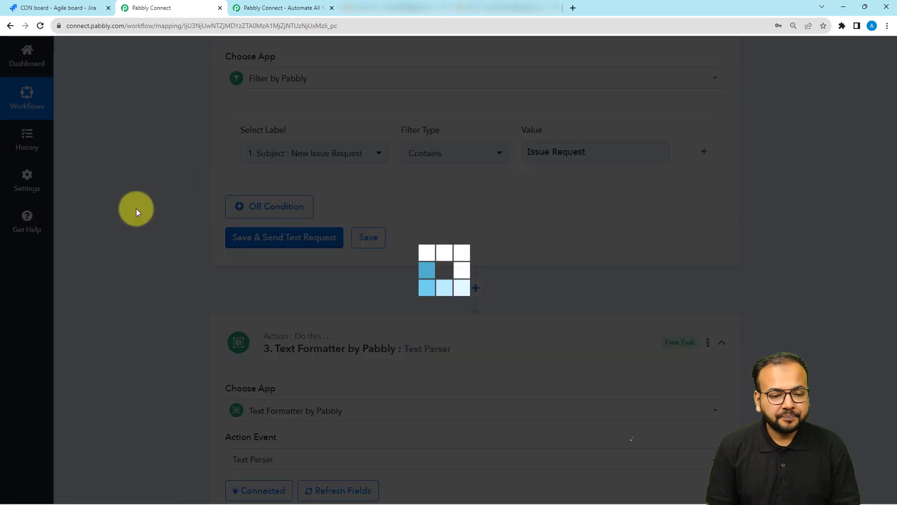
pyautogui.scroll(-2, 136, 208)
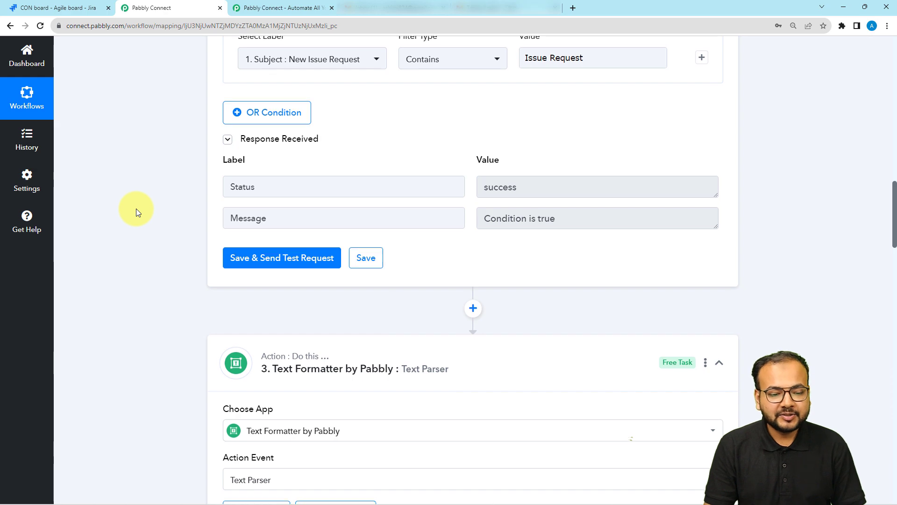
pyautogui.scroll(-1, 136, 208)
pyautogui.moveTo(564, 171); pyautogui.dragTo(478, 185)
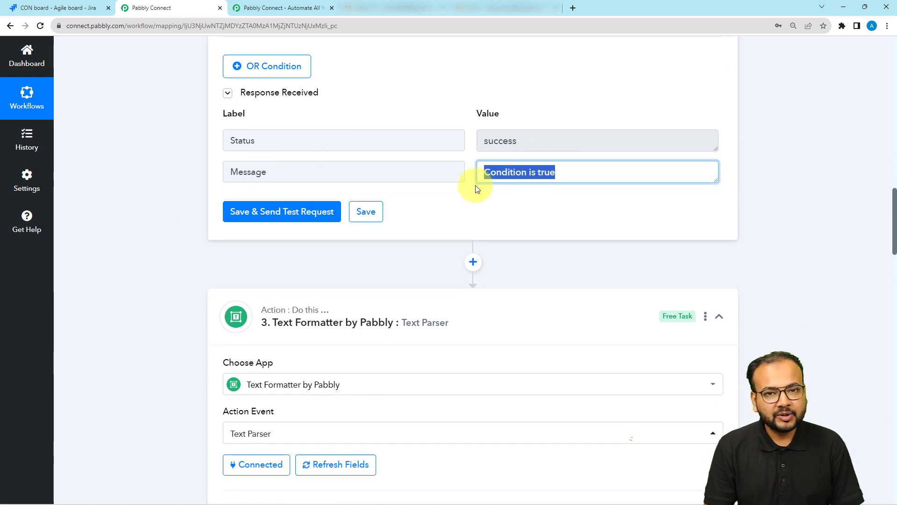
# Choose Jira Software as the app for the empty action step and set its action event to Create Issue.
pyautogui.scroll(-6, 163, 201)
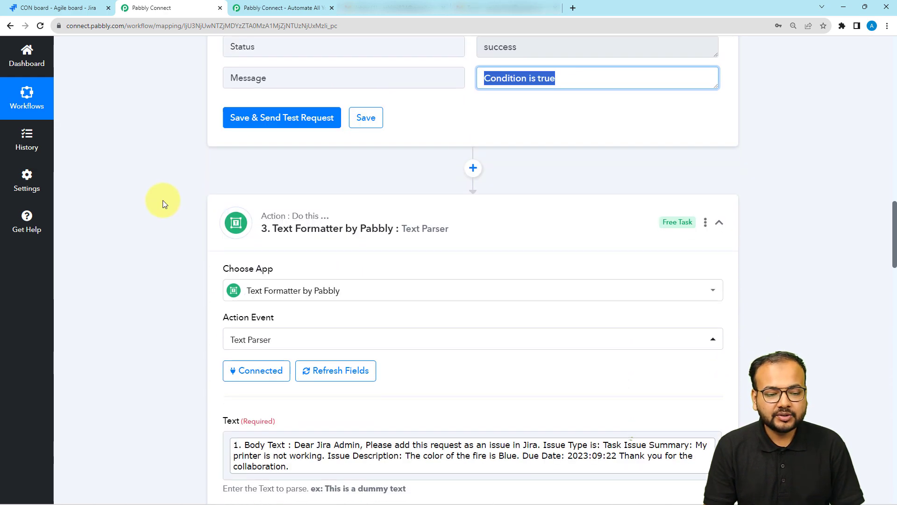
pyautogui.scroll(-8, 163, 200)
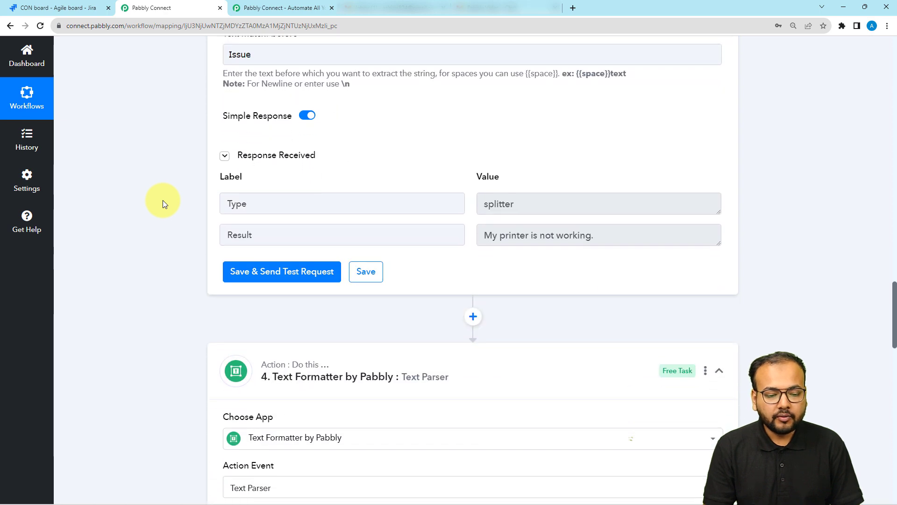
pyautogui.scroll(-3, 163, 200)
pyautogui.scroll(-15, 163, 200)
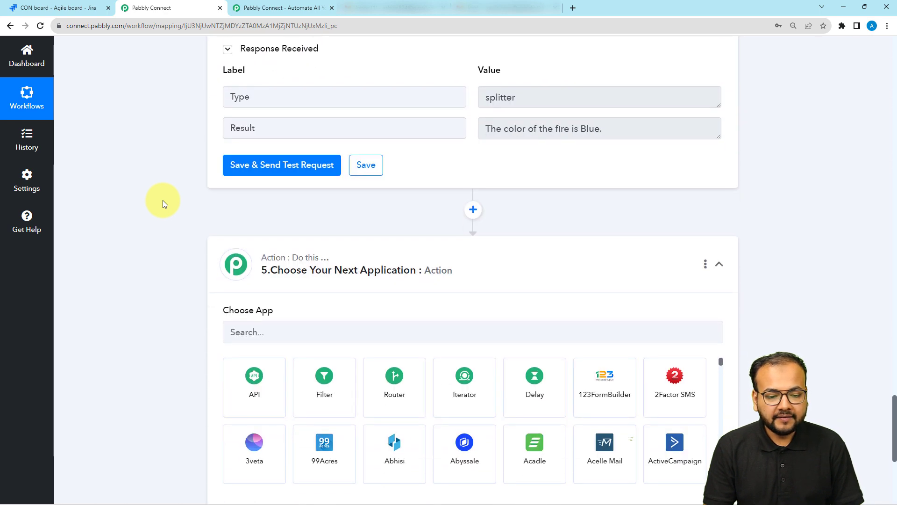
pyautogui.scroll(-2, 163, 200)
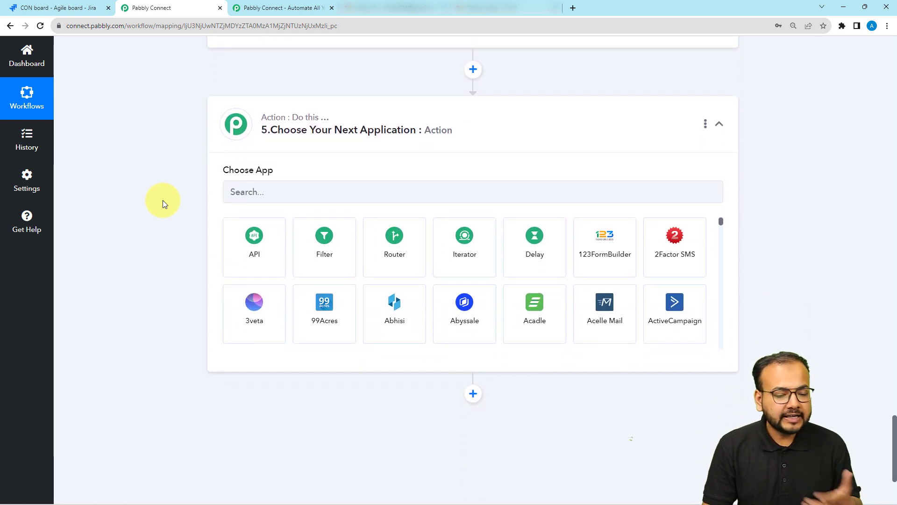
pyautogui.click(352, 184)
pyautogui.write('j')
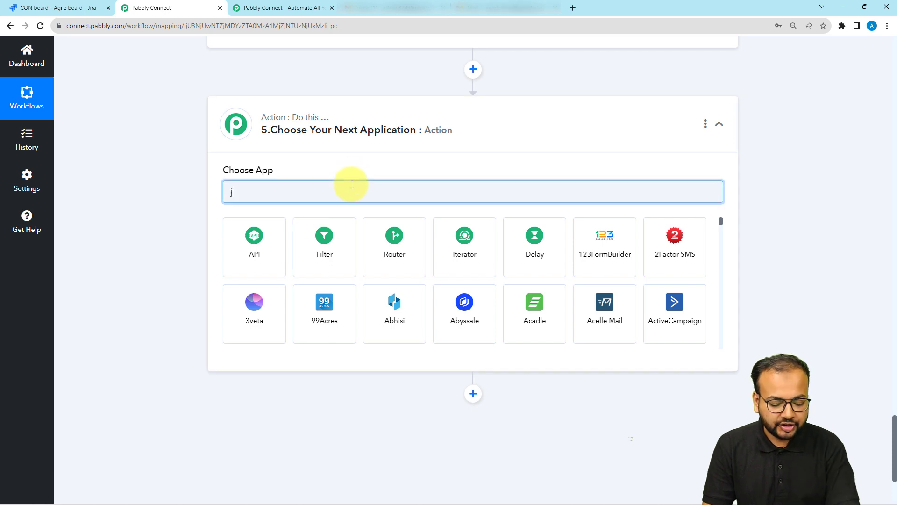
pyautogui.write('ir')
pyautogui.click(322, 258)
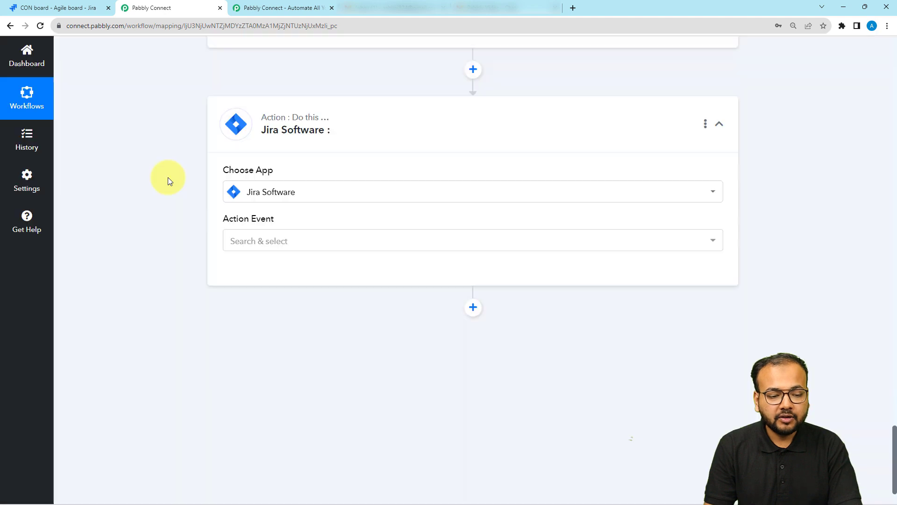
pyautogui.scroll(-1, 170, 182)
pyautogui.click(248, 181)
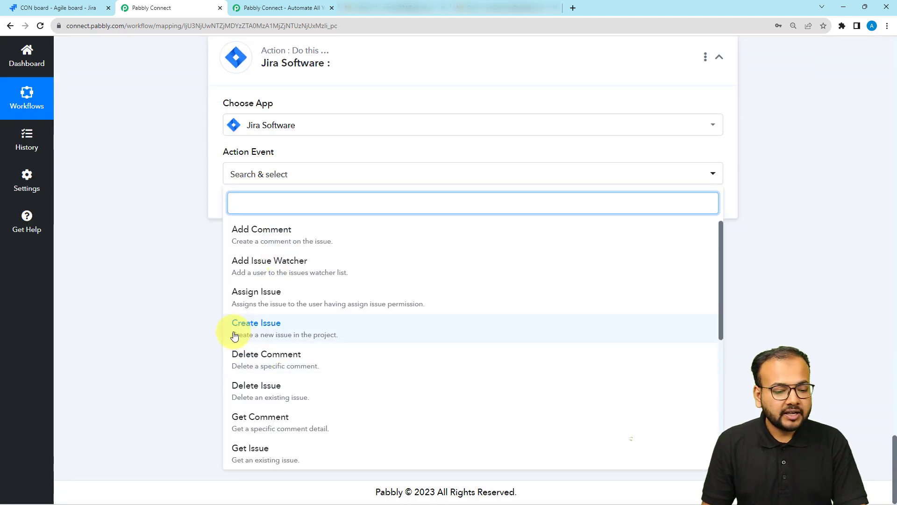
pyautogui.click(258, 333)
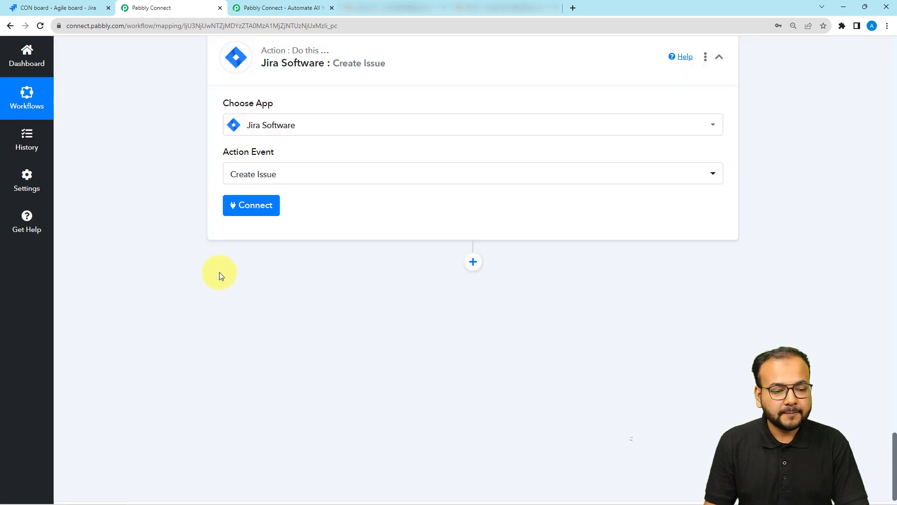
# Add a new Jira Software connection named "Jira Software #6" and authorize Pabbly's access to the Atlassian account.
pyautogui.click(266, 212)
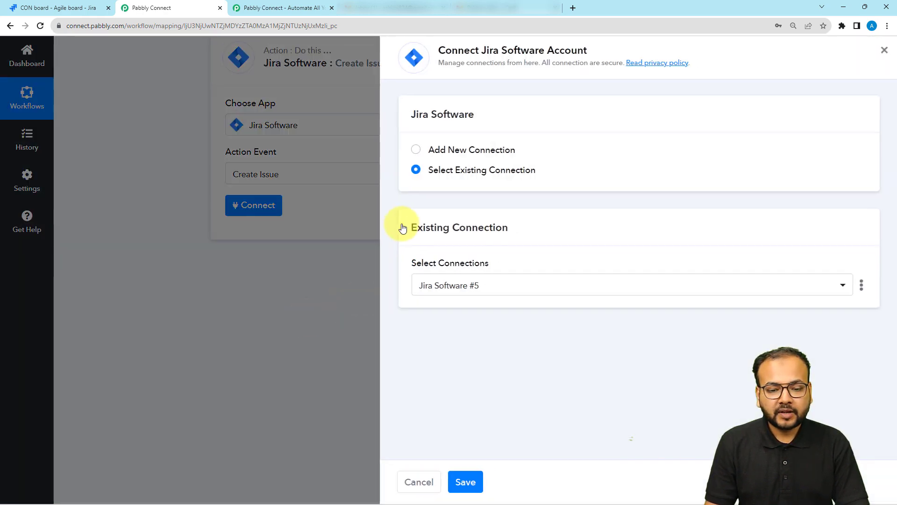
pyautogui.click(415, 150)
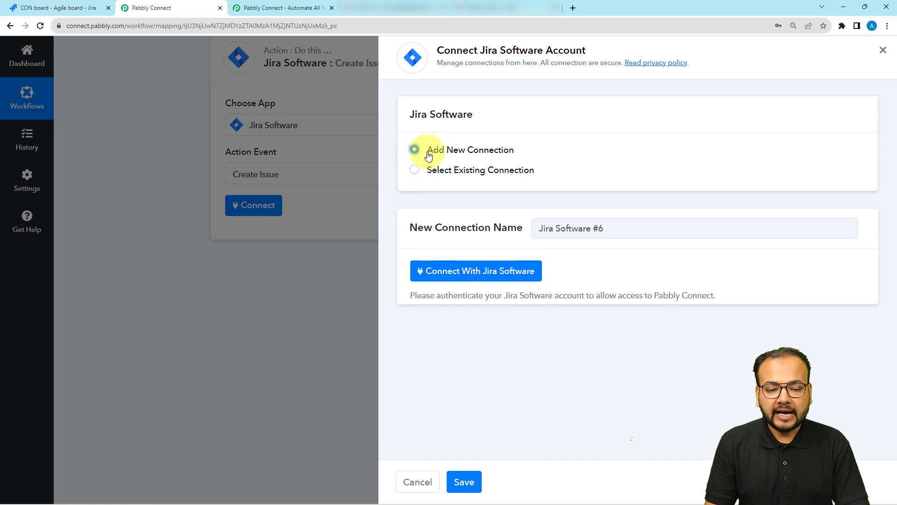
pyautogui.click(427, 270)
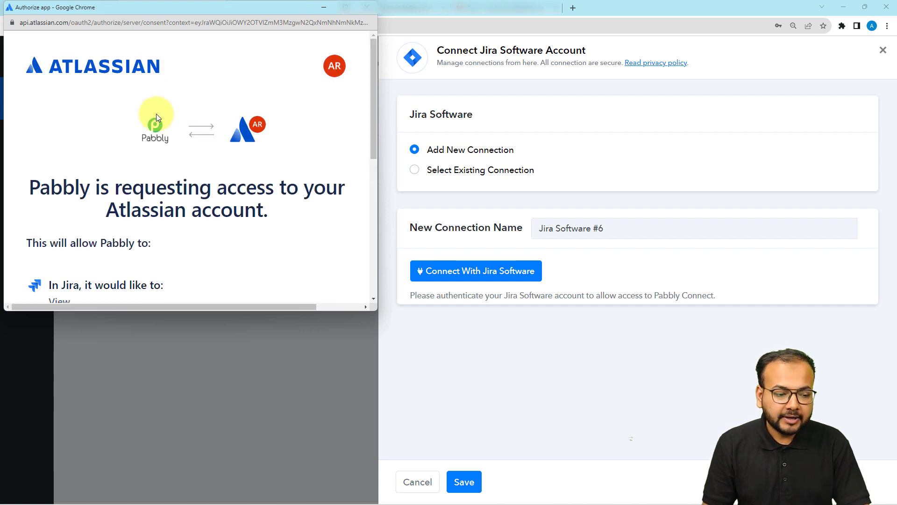
pyautogui.scroll(-1, 165, 125)
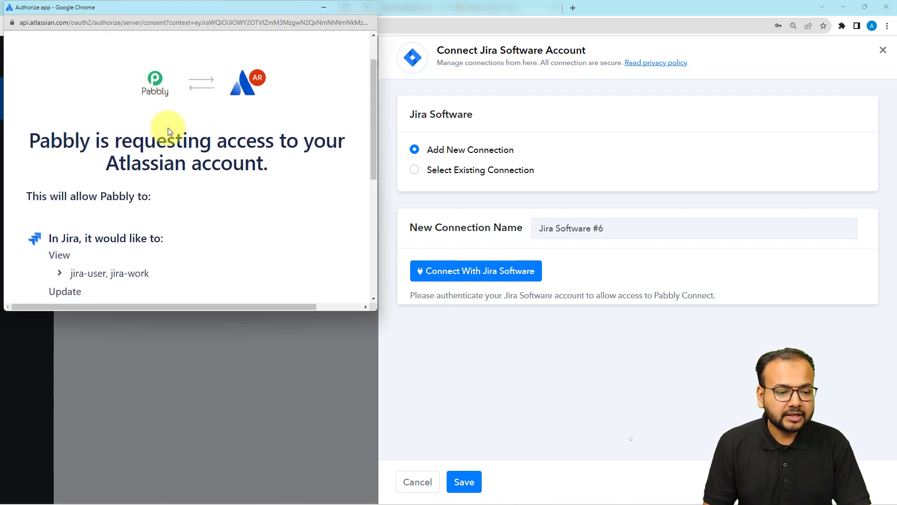
pyautogui.scroll(-6, 168, 127)
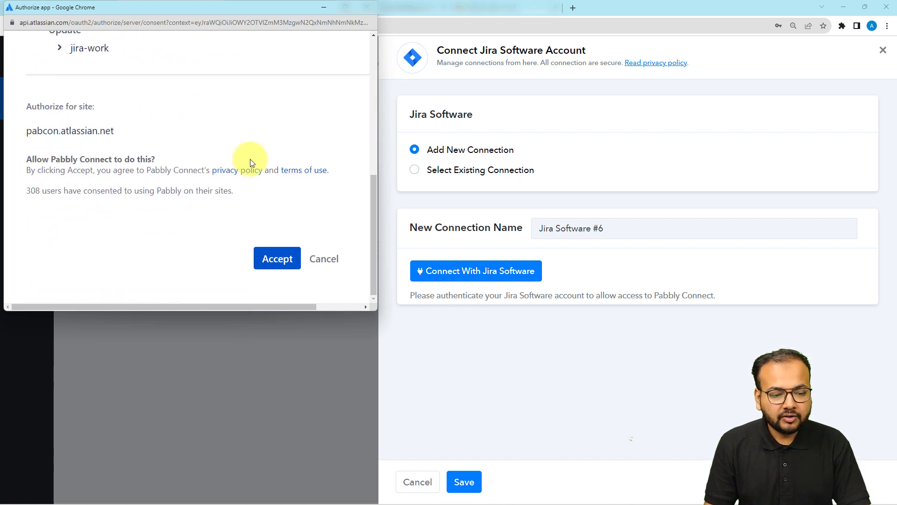
pyautogui.click(274, 264)
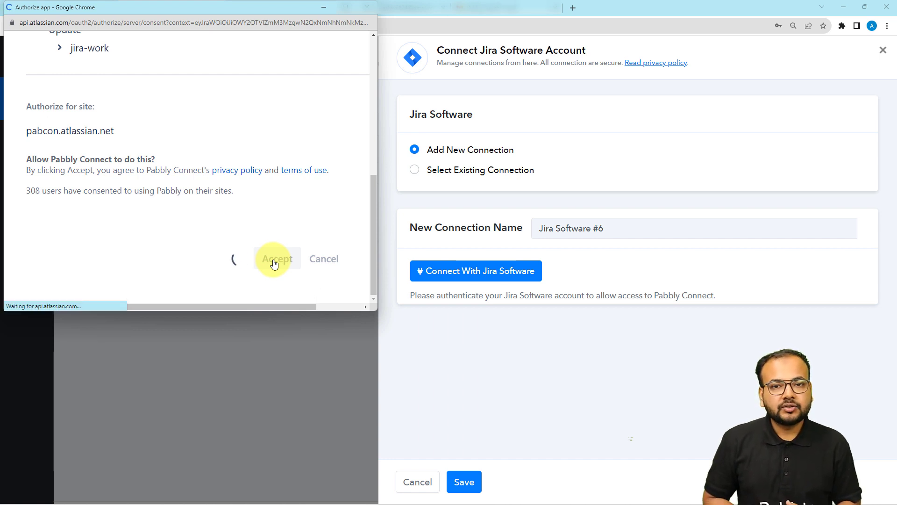
# Check the project name on Jira's CON board and select ConnectApp as the project in the Create Issue step.
pyautogui.scroll(-4, 190, 235)
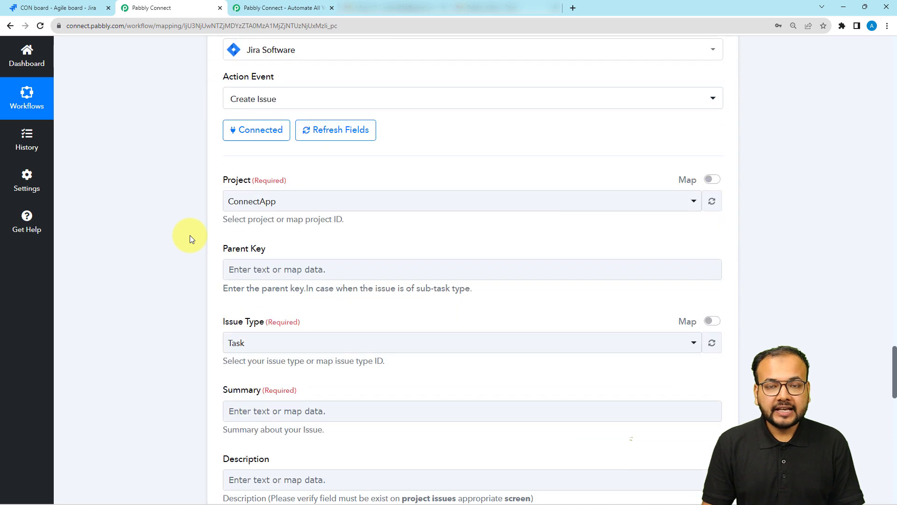
pyautogui.scroll(1, 255, 129)
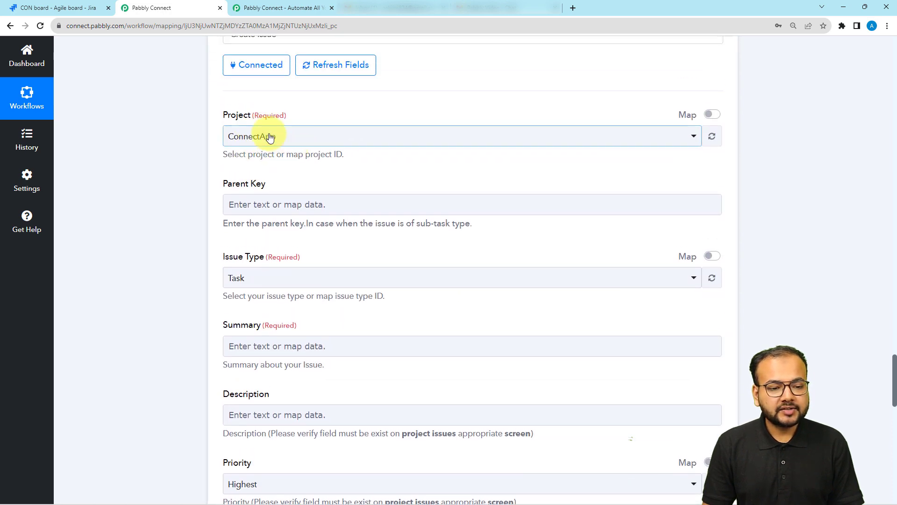
pyautogui.click(58, 7)
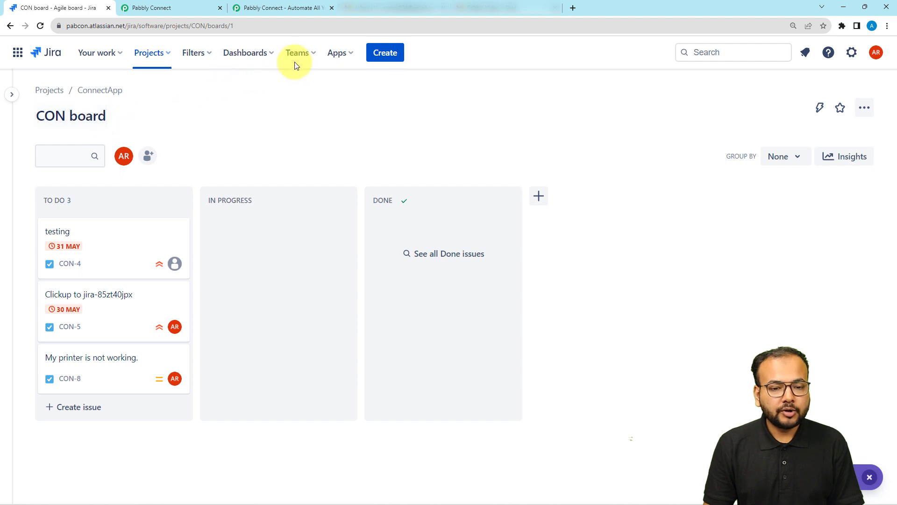
pyautogui.click(199, 10)
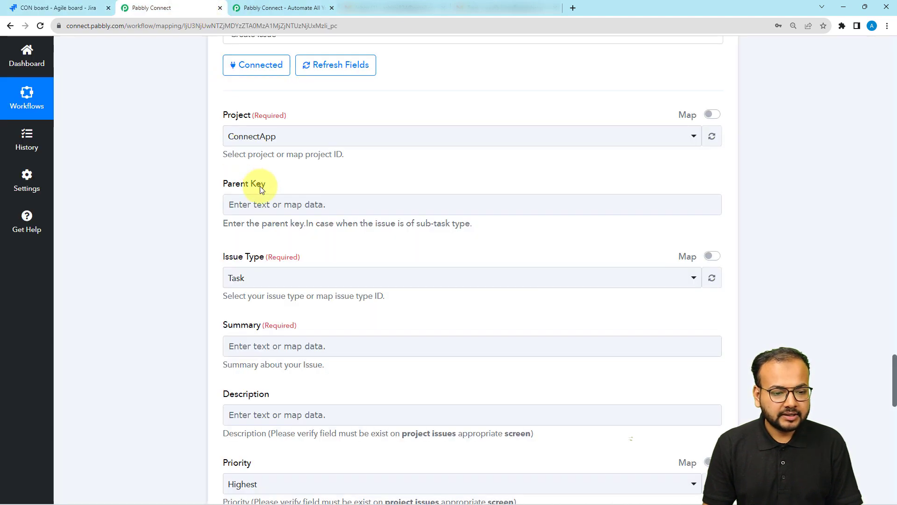
pyautogui.click(279, 139)
pyautogui.click(230, 197)
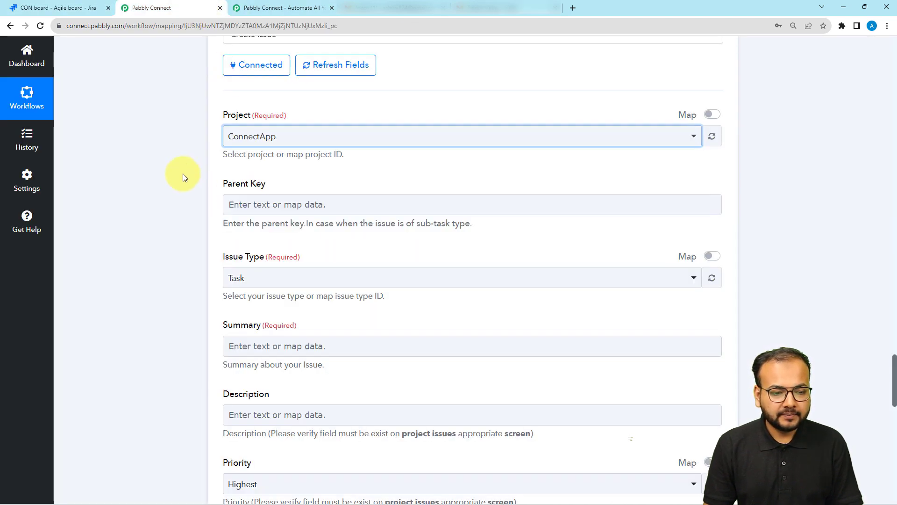
# Leave the Parent Key empty and select Task as the issue type.
pyautogui.scroll(-3, 181, 172)
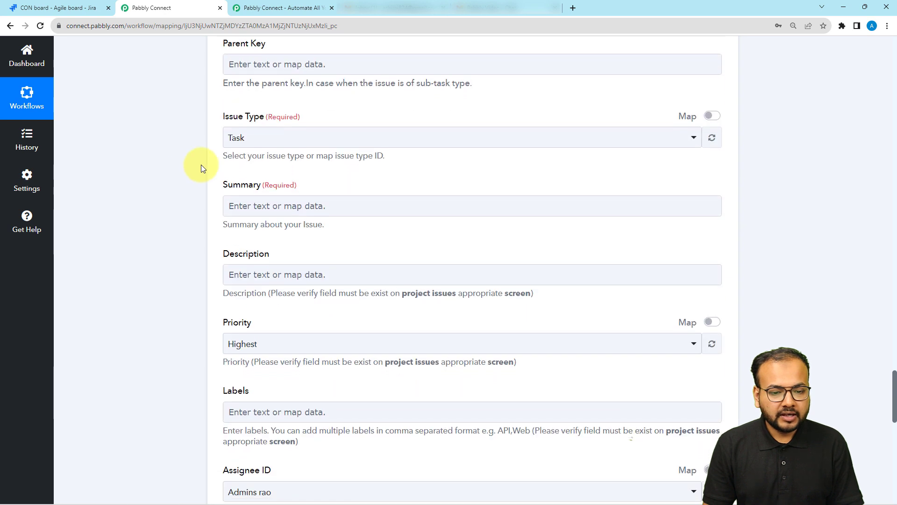
pyautogui.click(237, 61)
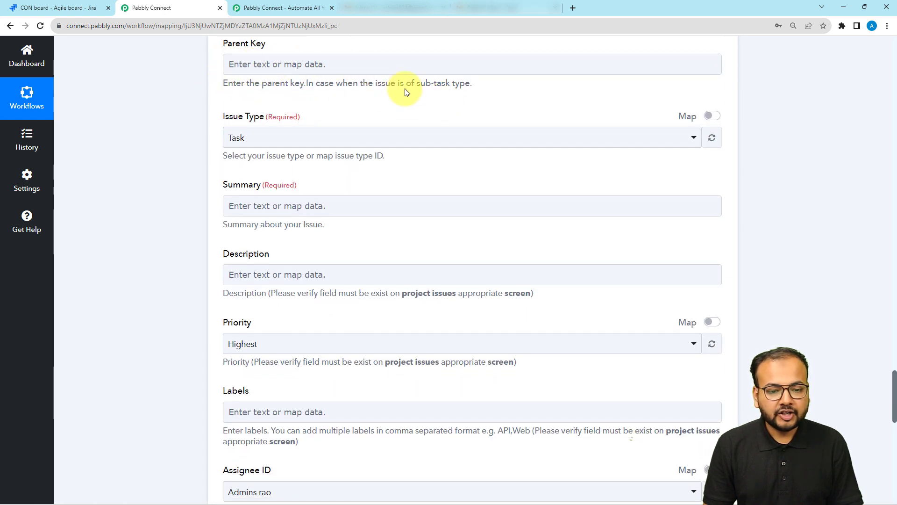
pyautogui.click(292, 141)
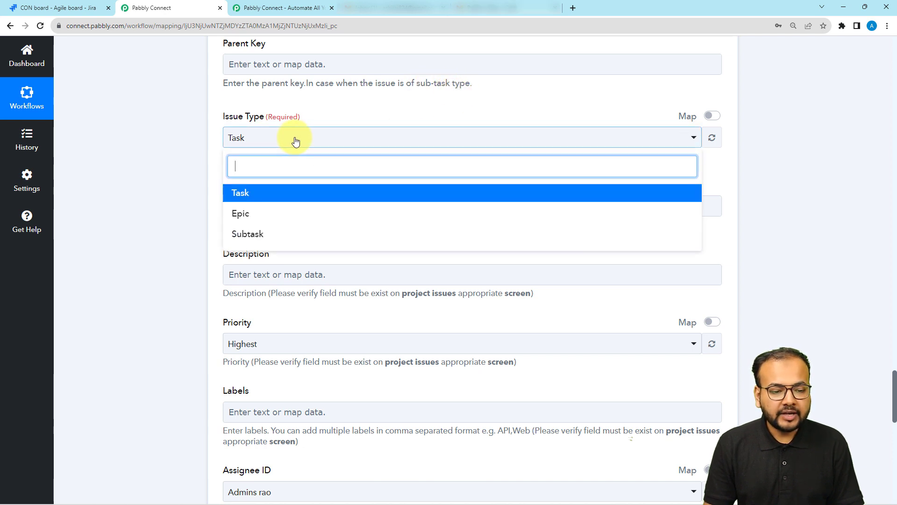
pyautogui.click(261, 200)
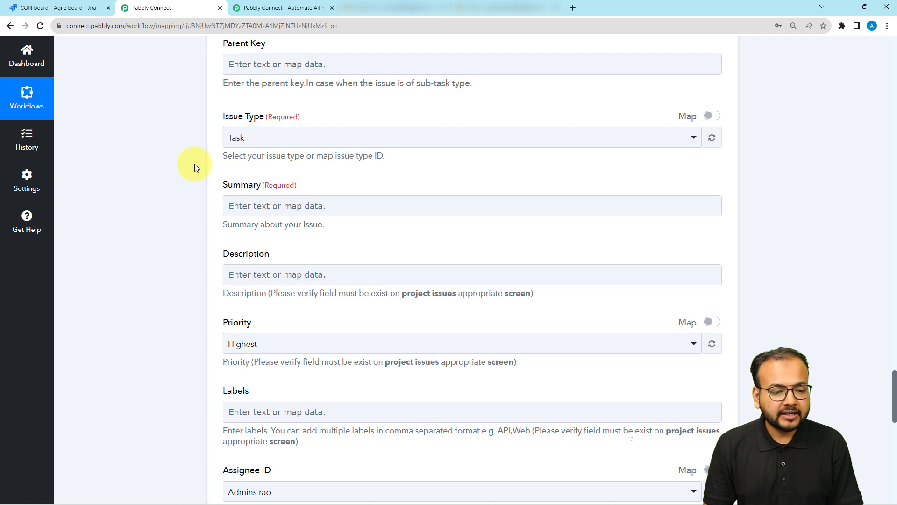
# Map the issue Summary to the Result of the step 3 Text Parser ("My printer is not working.").
pyautogui.scroll(-2, 195, 164)
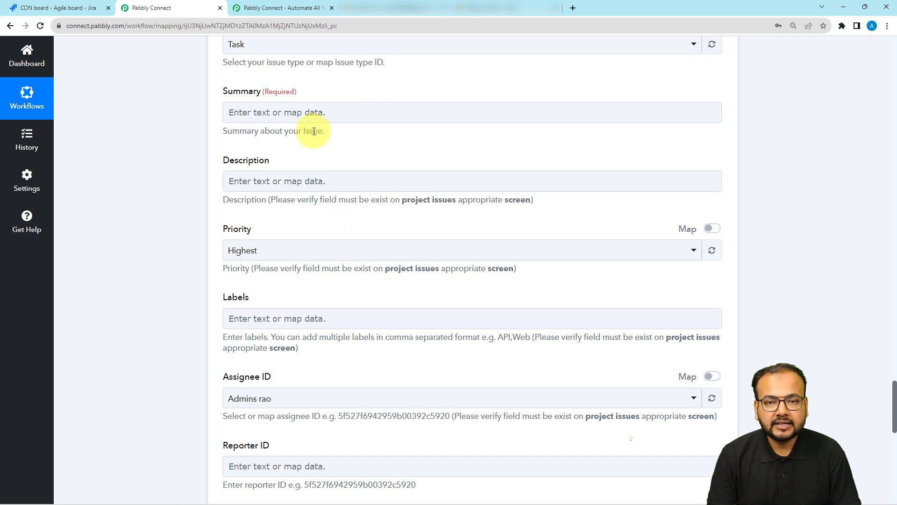
pyautogui.click(327, 114)
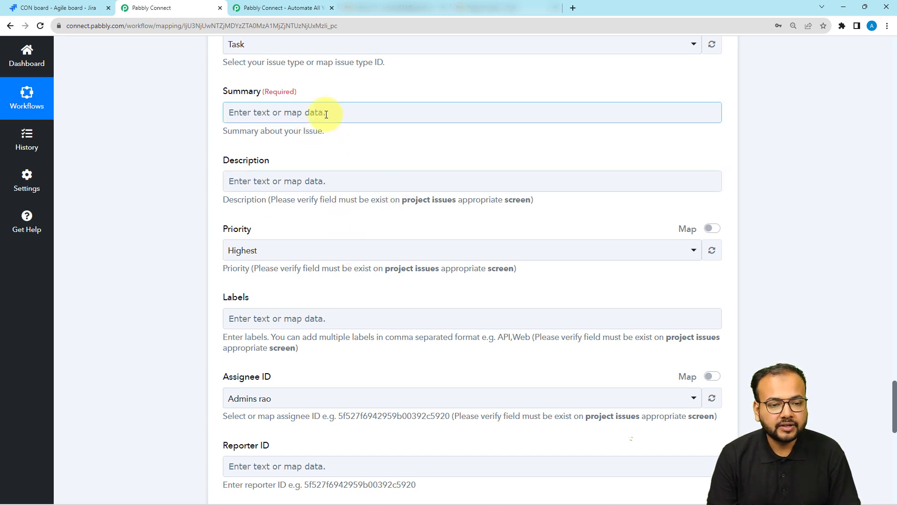
pyautogui.click(327, 114)
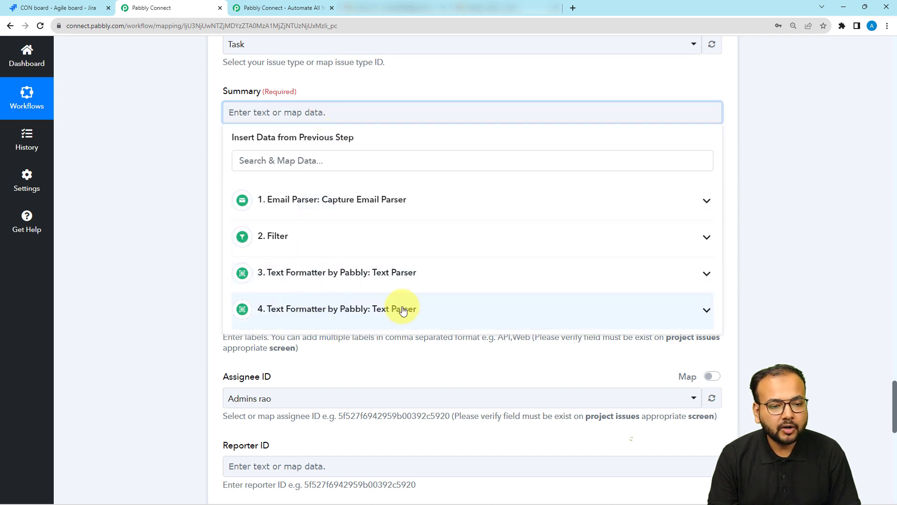
pyautogui.click(303, 280)
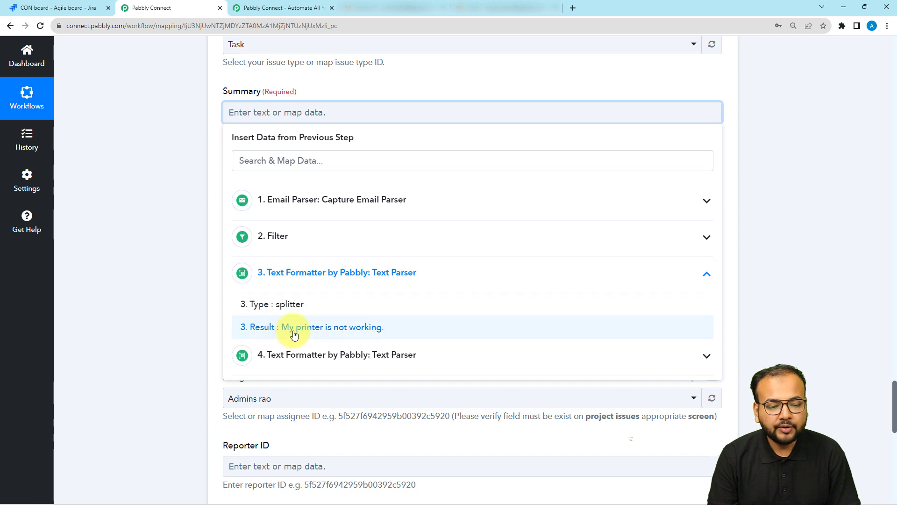
pyautogui.click(331, 328)
pyautogui.click(125, 192)
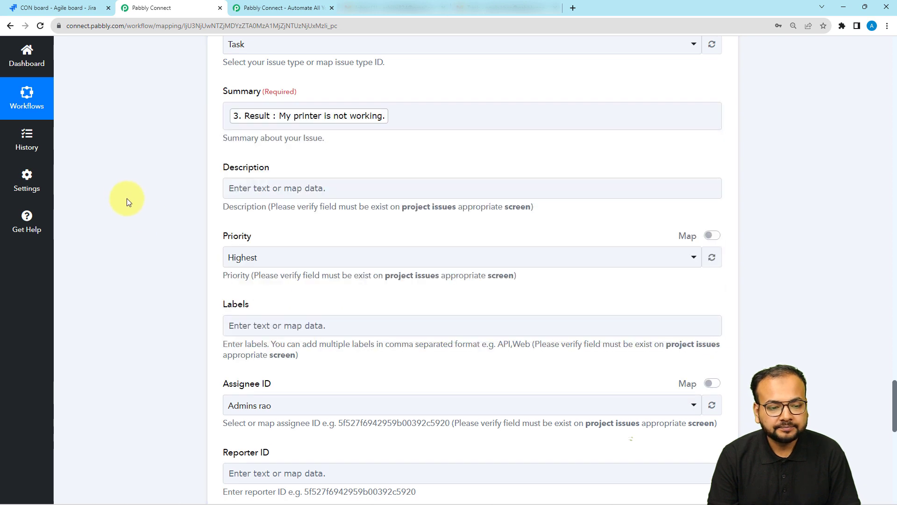
# Map the issue Description to the Result of the step 4 Text Parser ("The color of the fire is Blue.").
pyautogui.click(237, 188)
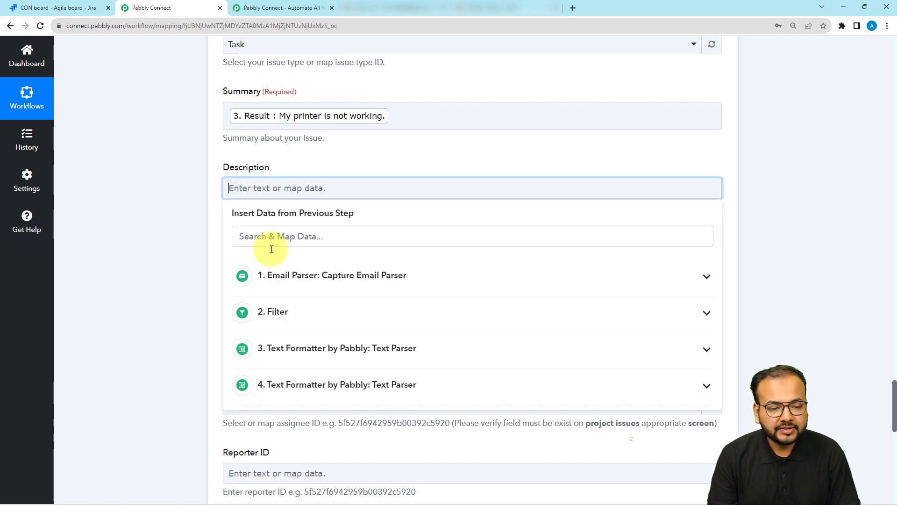
pyautogui.click(285, 392)
pyautogui.scroll(-1, 286, 395)
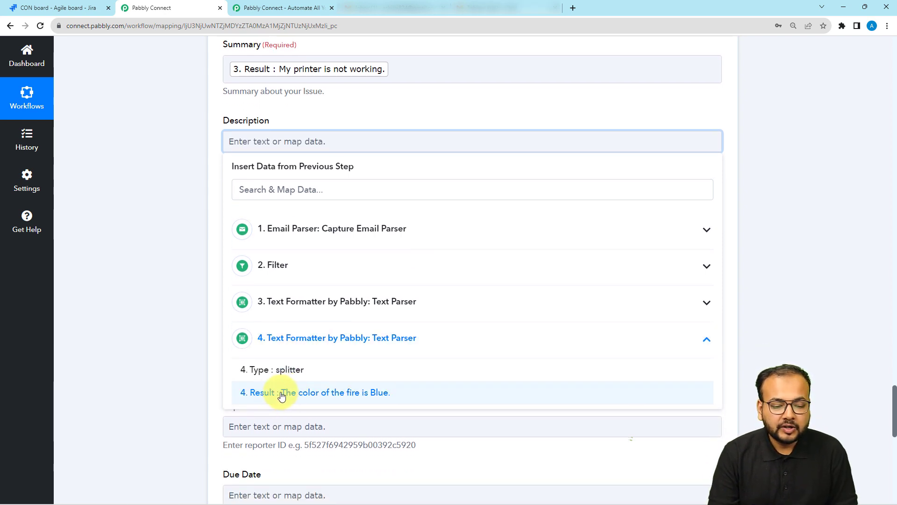
pyautogui.click(281, 392)
pyautogui.click(116, 234)
# Set the issue's Priority to Medium in the Create Issue step.
pyautogui.scroll(-1, 116, 233)
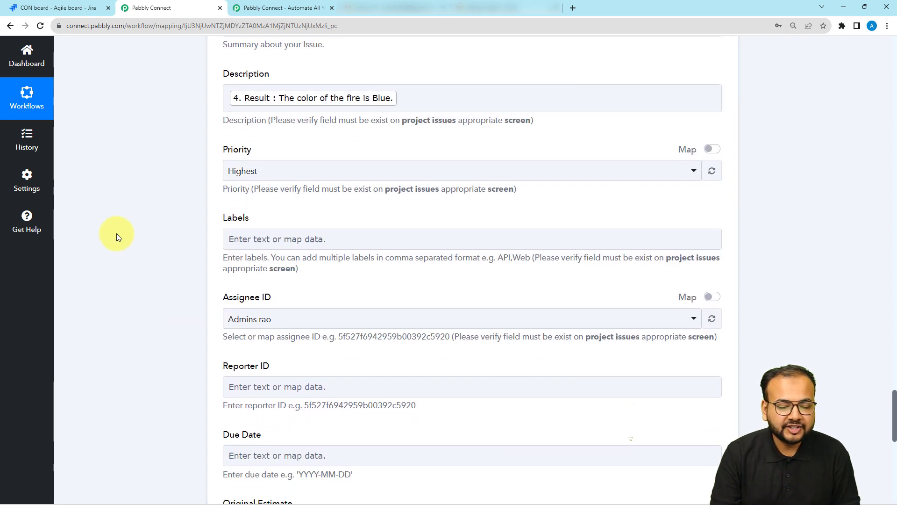
pyautogui.click(311, 174)
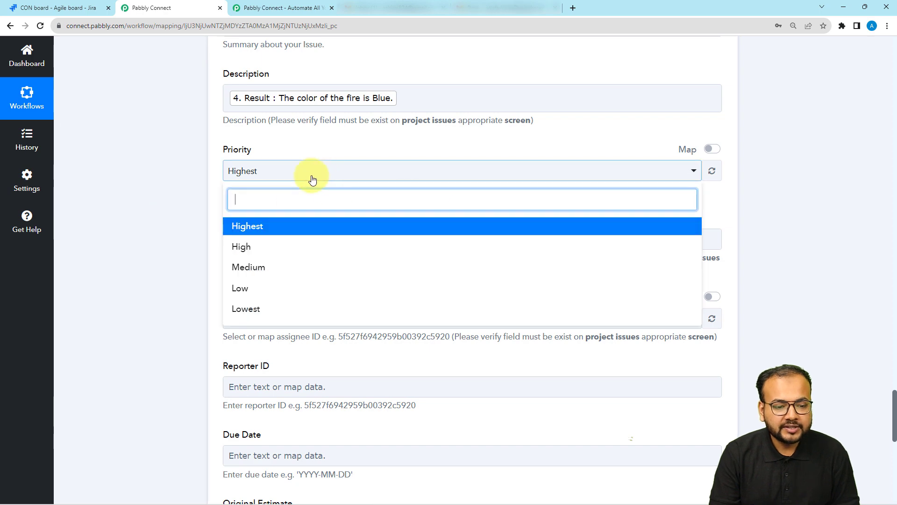
pyautogui.click(250, 265)
pyautogui.scroll(5, 171, 195)
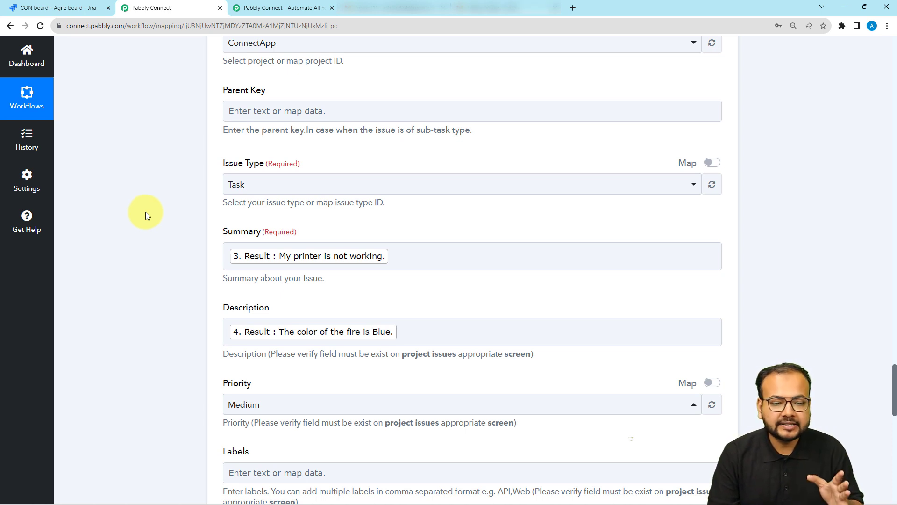
pyautogui.scroll(-1, 145, 212)
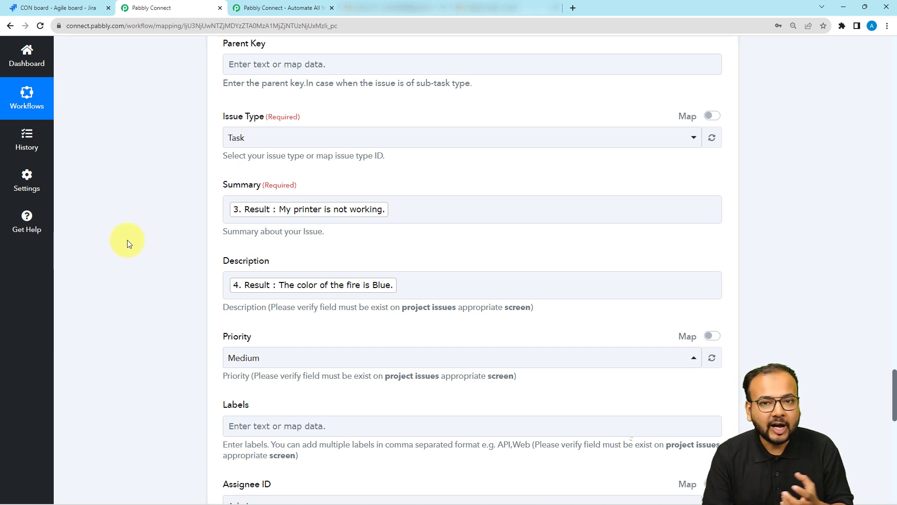
# Review the remaining Create Issue fields, from Labels and Assignee ID through the estimates to Line Item Components ID and Simple Response.
pyautogui.scroll(-4, 128, 240)
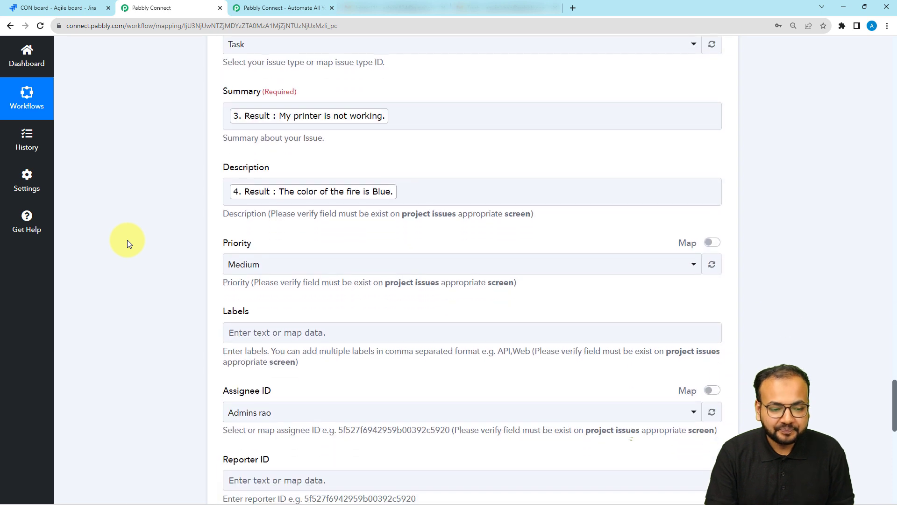
pyautogui.scroll(-2, 127, 239)
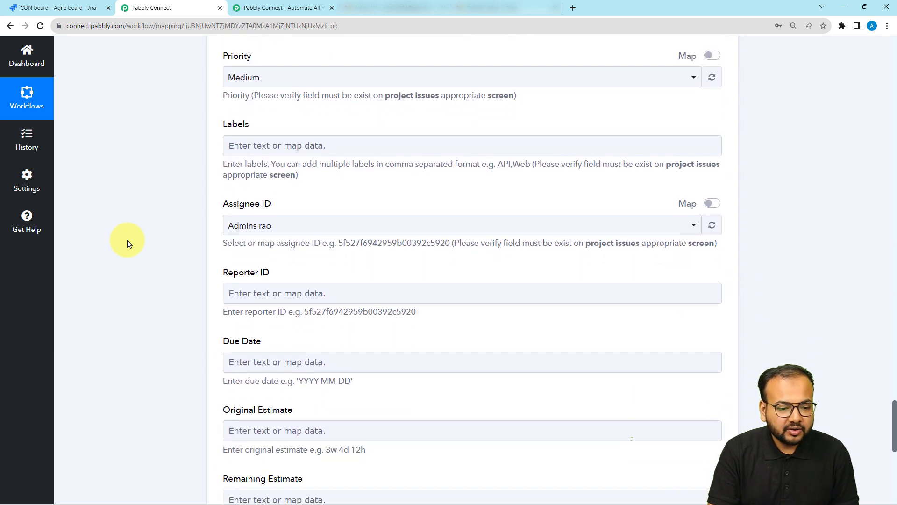
pyautogui.scroll(1, 128, 240)
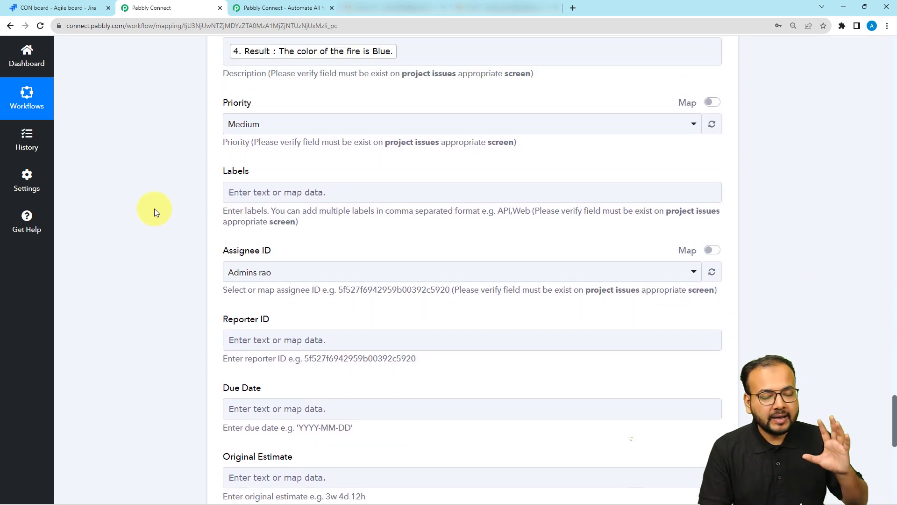
pyautogui.scroll(-4, 154, 209)
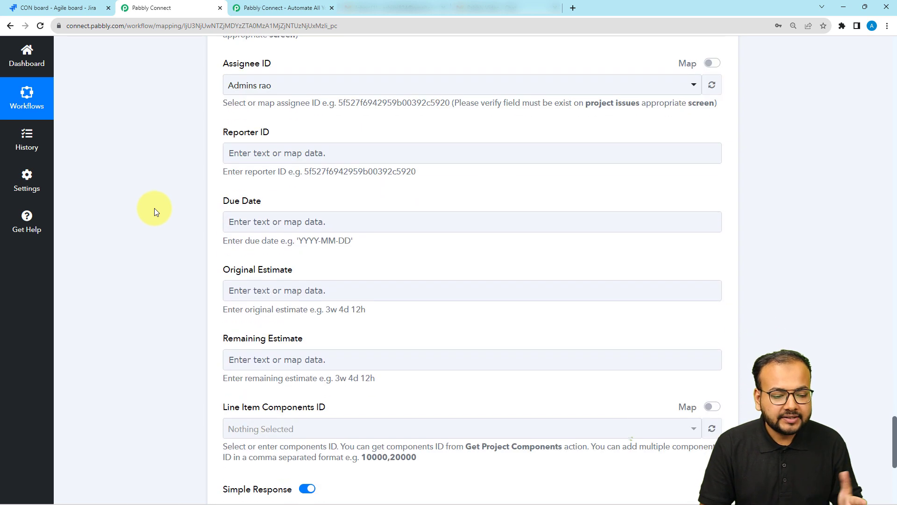
pyautogui.scroll(-2, 154, 209)
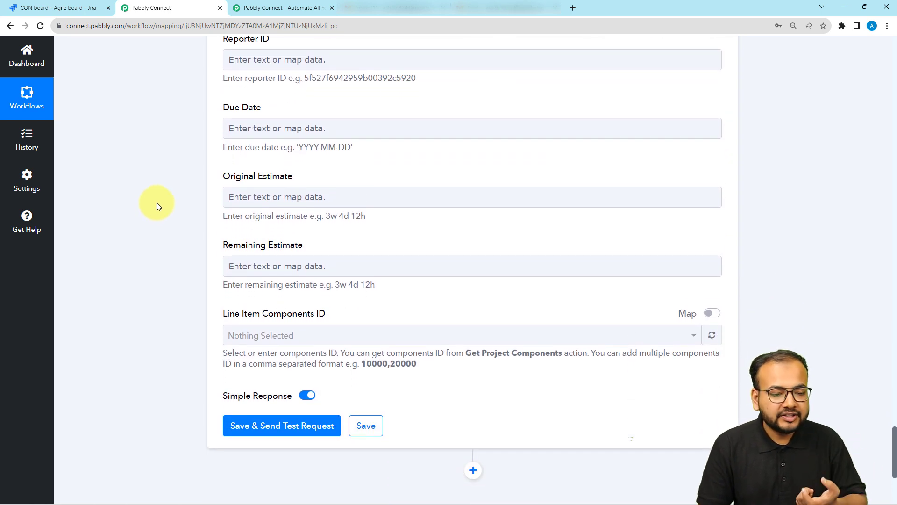
pyautogui.scroll(-1, 156, 203)
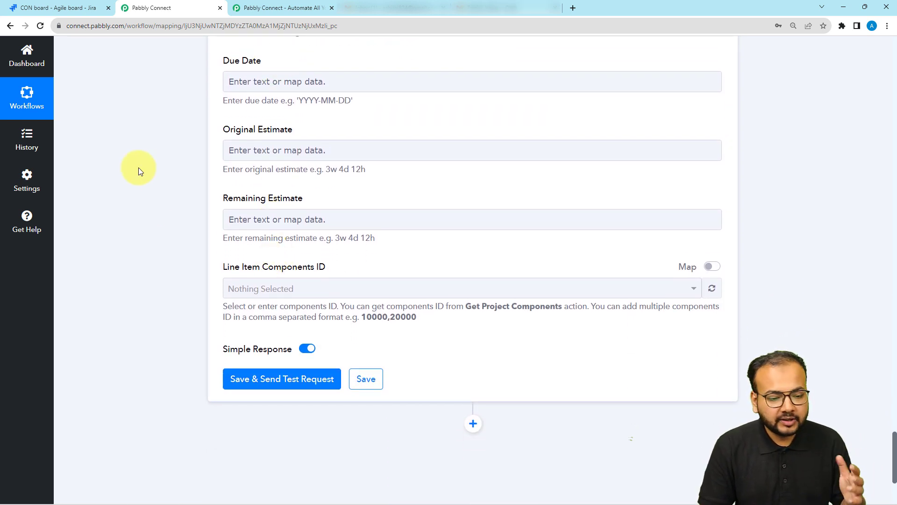
pyautogui.scroll(-2, 138, 167)
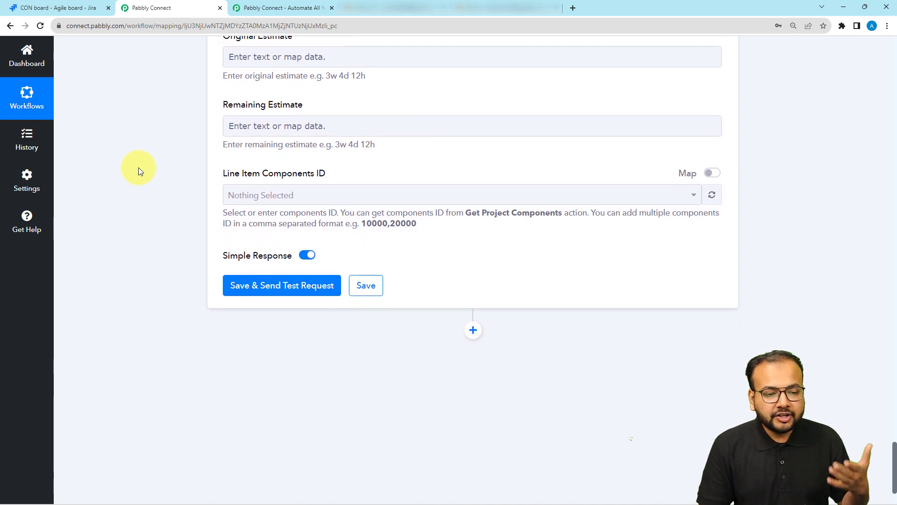
pyautogui.scroll(-2, 138, 168)
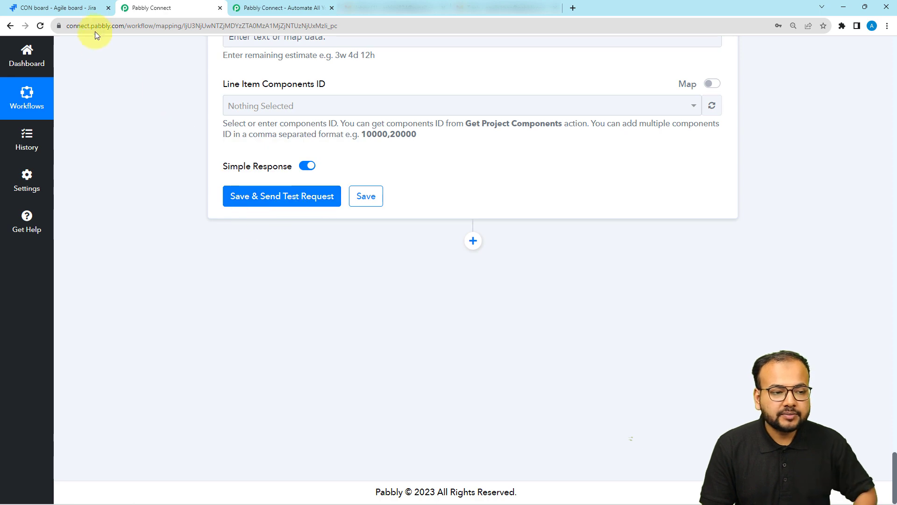
# Check the existing issues on Jira's CON board, return to Pabbly Connect, and save the Create Issue step with a test request.
pyautogui.click(72, 8)
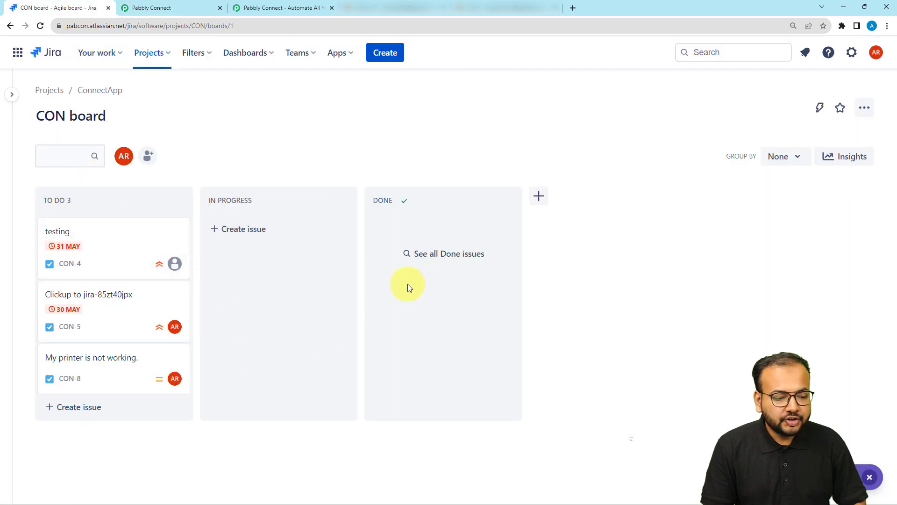
pyautogui.hotkey('ctrl', 'Tab')
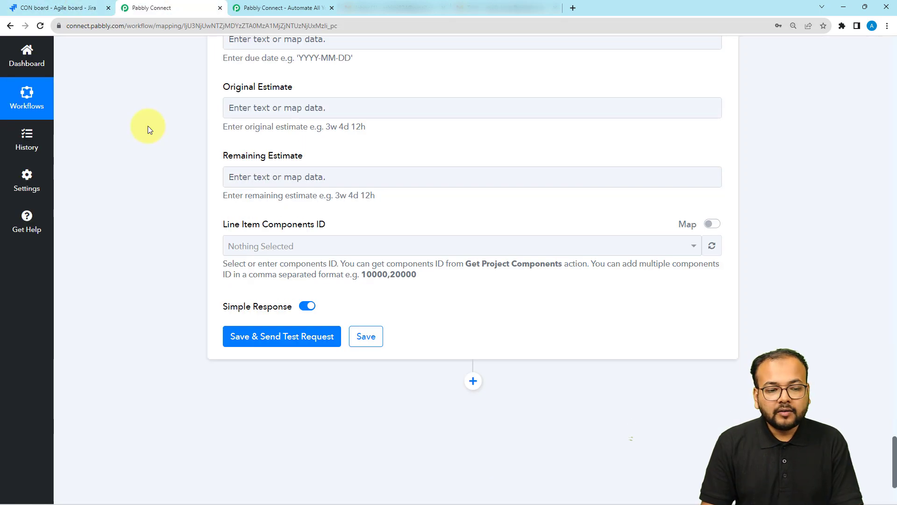
pyautogui.scroll(-1, 148, 126)
pyautogui.scroll(-2, 148, 126)
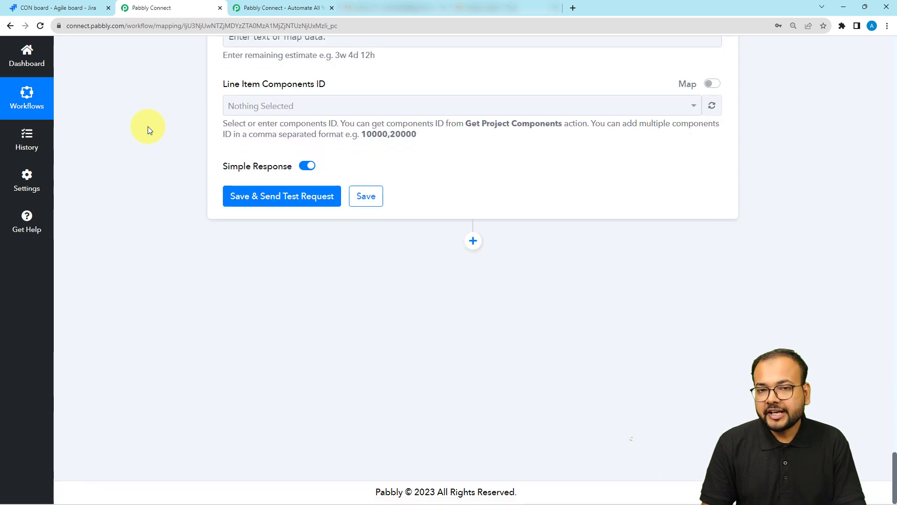
pyautogui.click(276, 205)
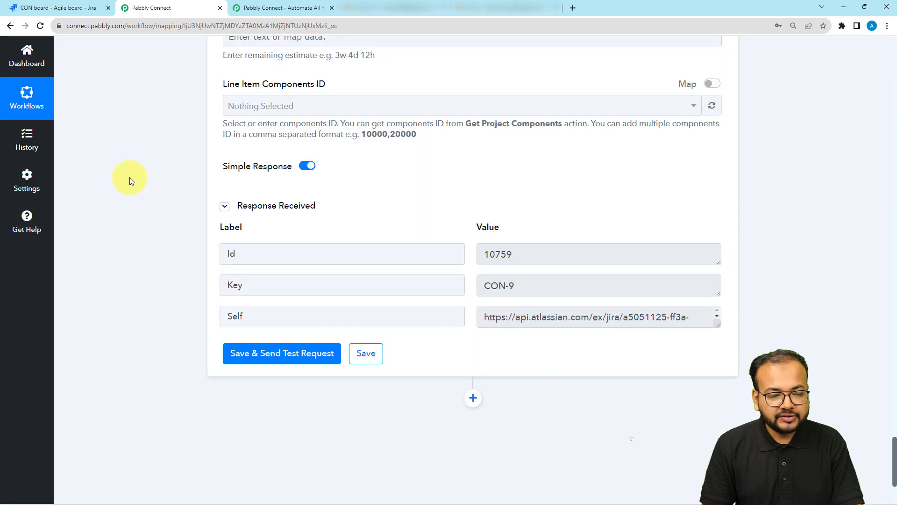
# Examine the issue key returned in the Create Issue response.
pyautogui.scroll(-2, 130, 178)
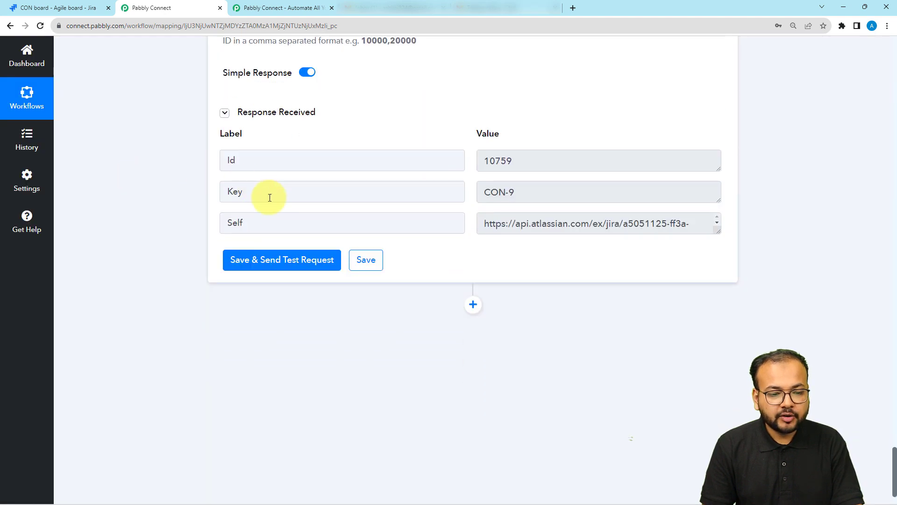
pyautogui.click(269, 197)
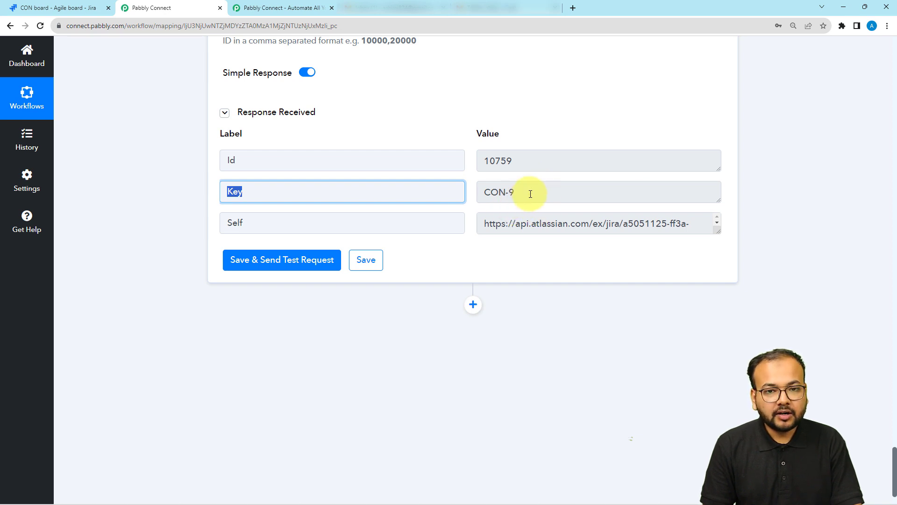
pyautogui.moveTo(518, 194); pyautogui.dragTo(485, 194)
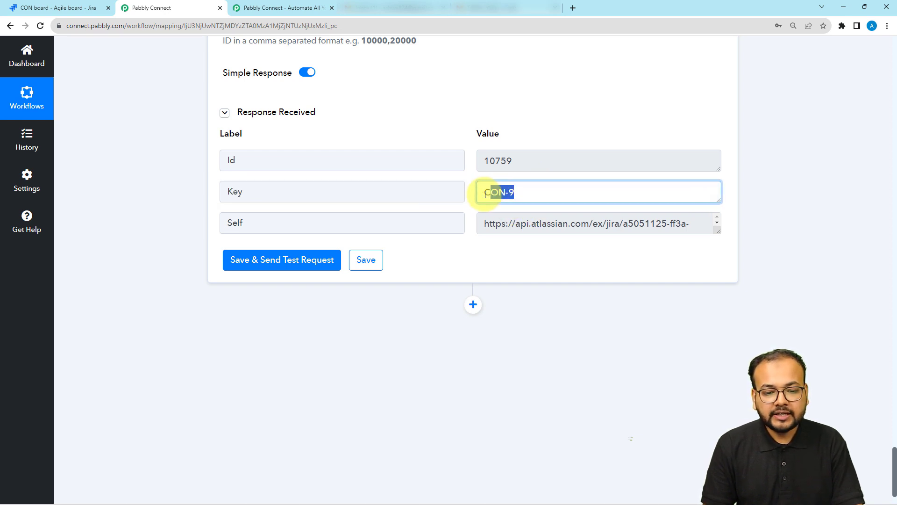
# Reload Jira's CON board and open issue CON-9 to inspect its summary, description and details.
pyautogui.click(73, 10)
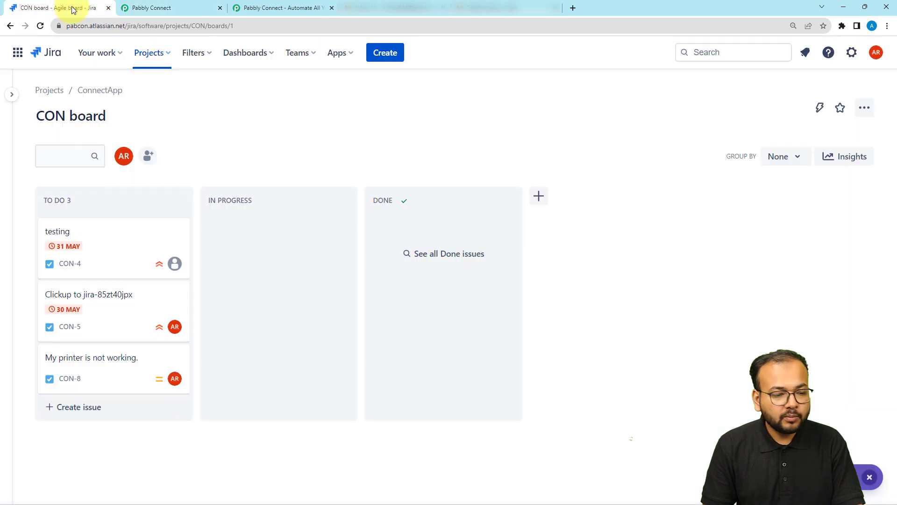
pyautogui.click(41, 26)
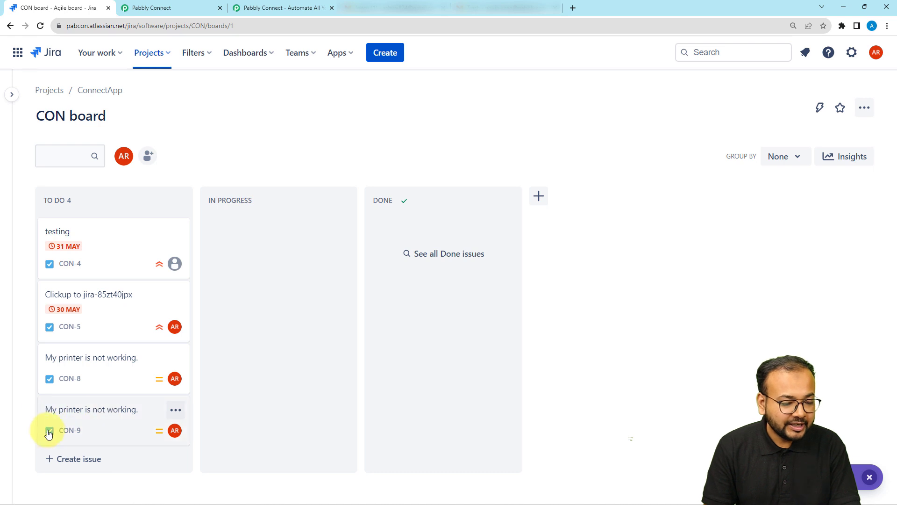
pyautogui.click(100, 413)
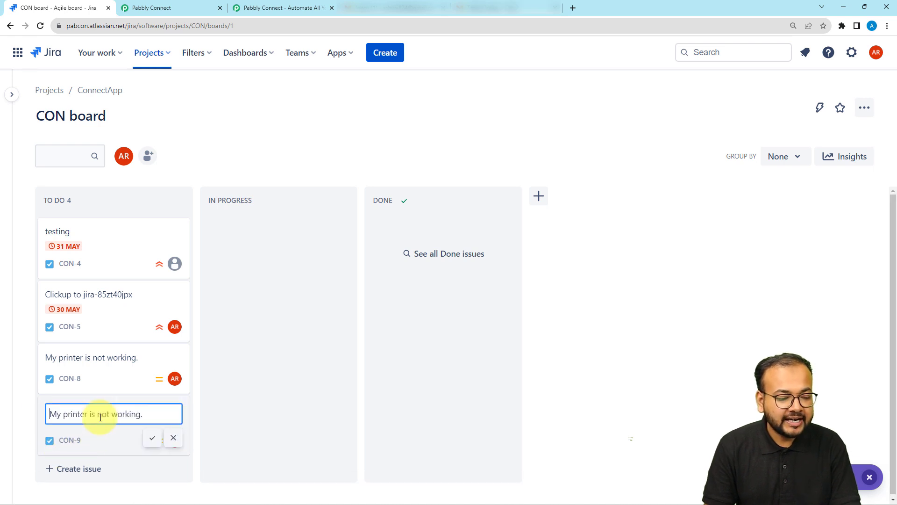
pyautogui.click(102, 440)
pyautogui.click(96, 441)
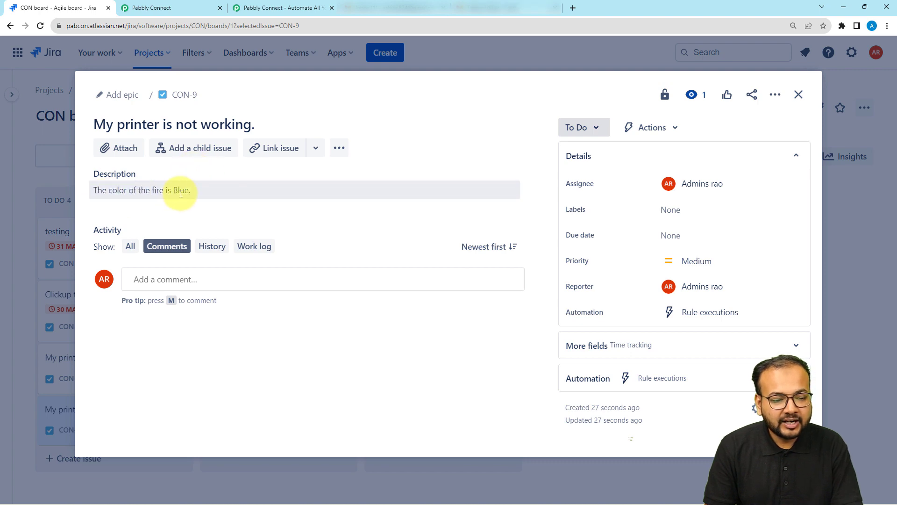
# Return to the Pabbly Connect workflow and collapse the Email Parser, Filter and first Text Formatter steps.
pyautogui.click(189, 8)
pyautogui.scroll(1, 156, 163)
pyautogui.scroll(18, 157, 166)
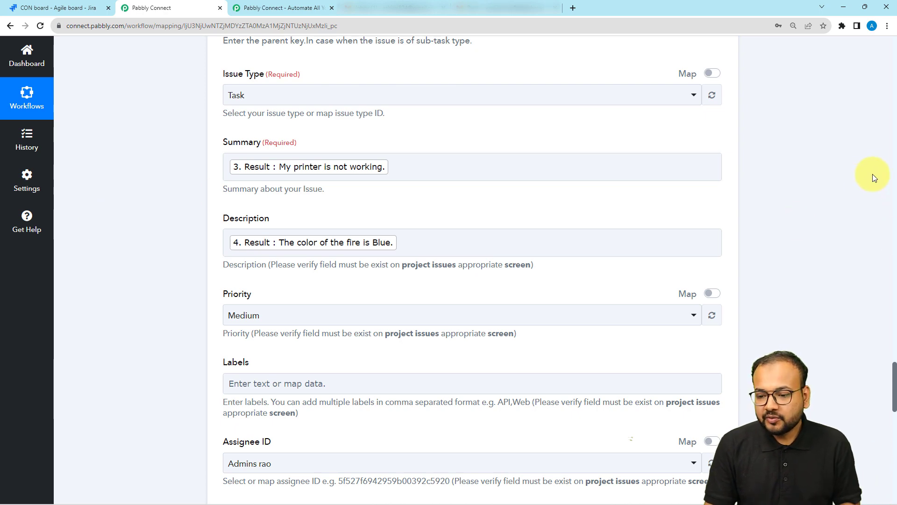
pyautogui.moveTo(894, 141); pyautogui.dragTo(894, 80)
pyautogui.click(719, 198)
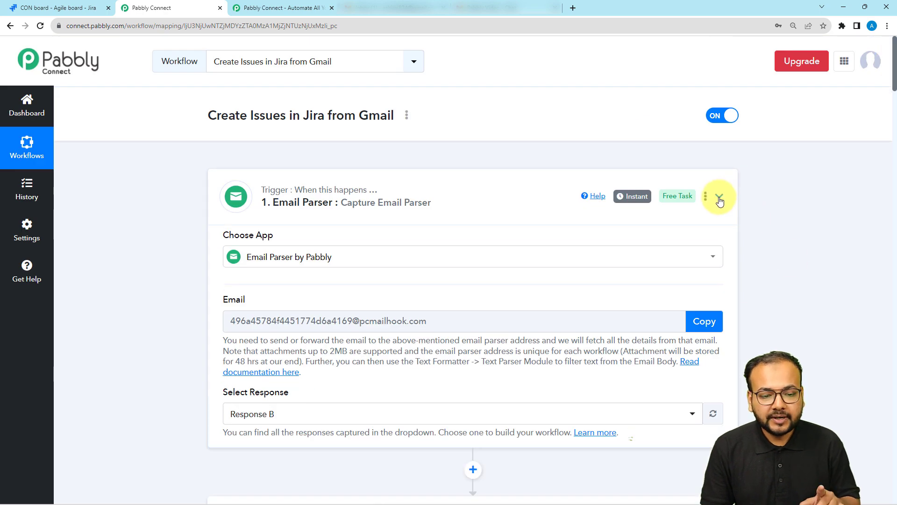
pyautogui.click(719, 301)
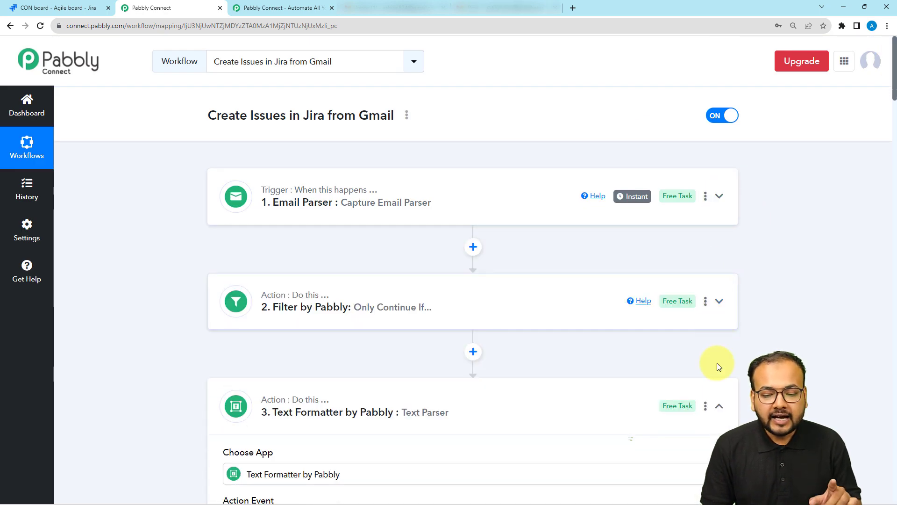
pyautogui.click(721, 407)
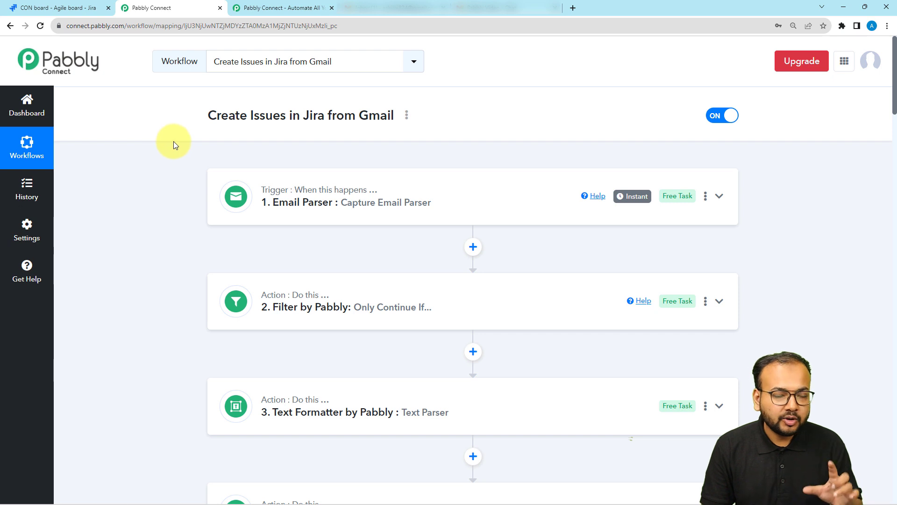
# Collapse the second Text Formatter step and the Jira Software Create Issue step, and go back to the start of the workflow.
pyautogui.scroll(-2, 173, 142)
pyautogui.scroll(-1, 173, 141)
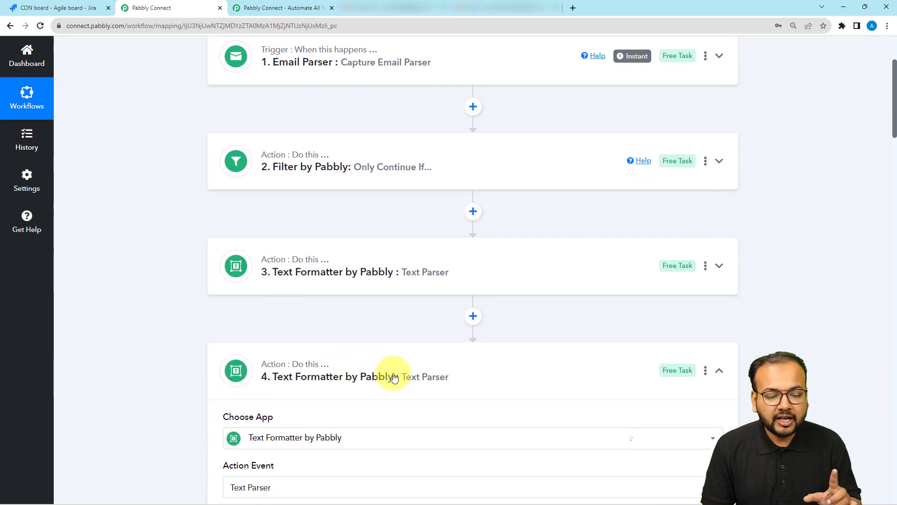
pyautogui.click(719, 373)
pyautogui.scroll(2, 124, 313)
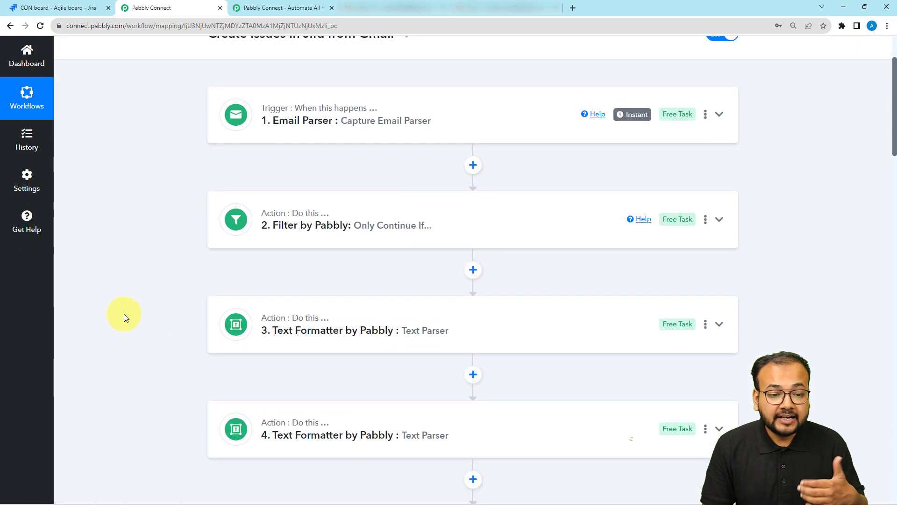
pyautogui.scroll(-4, 124, 313)
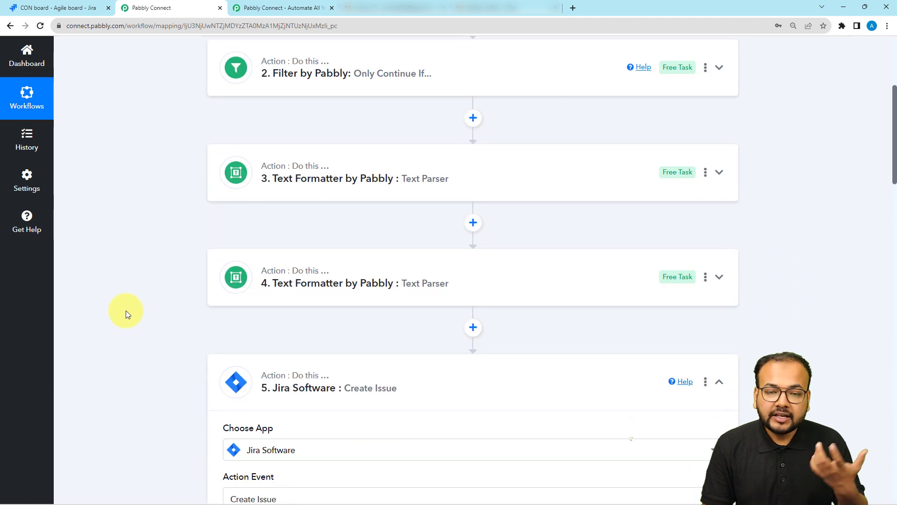
pyautogui.scroll(-2, 128, 308)
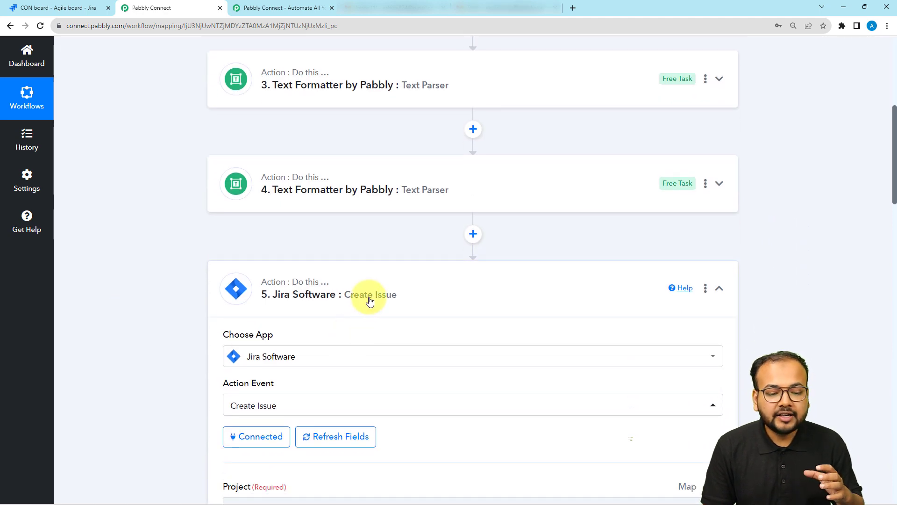
pyautogui.click(263, 296)
pyautogui.scroll(7, 166, 346)
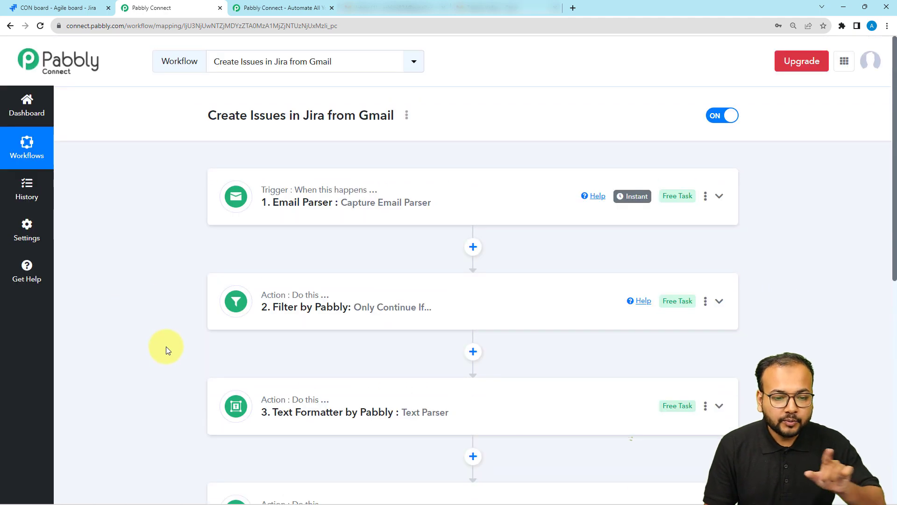